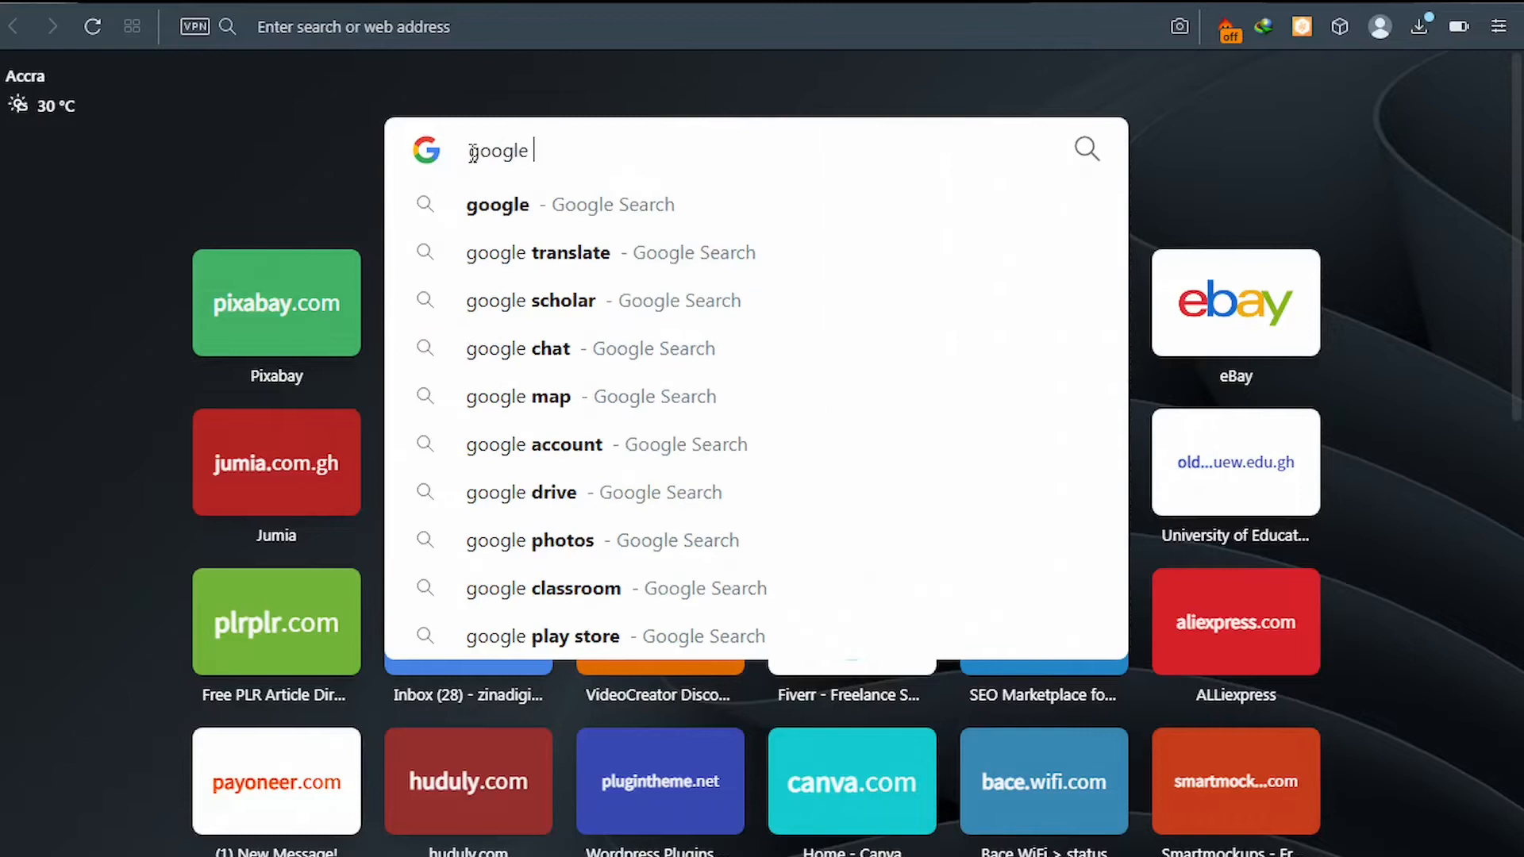
- Search the web for google analytics and open the official Google Analytics site
type("ana")
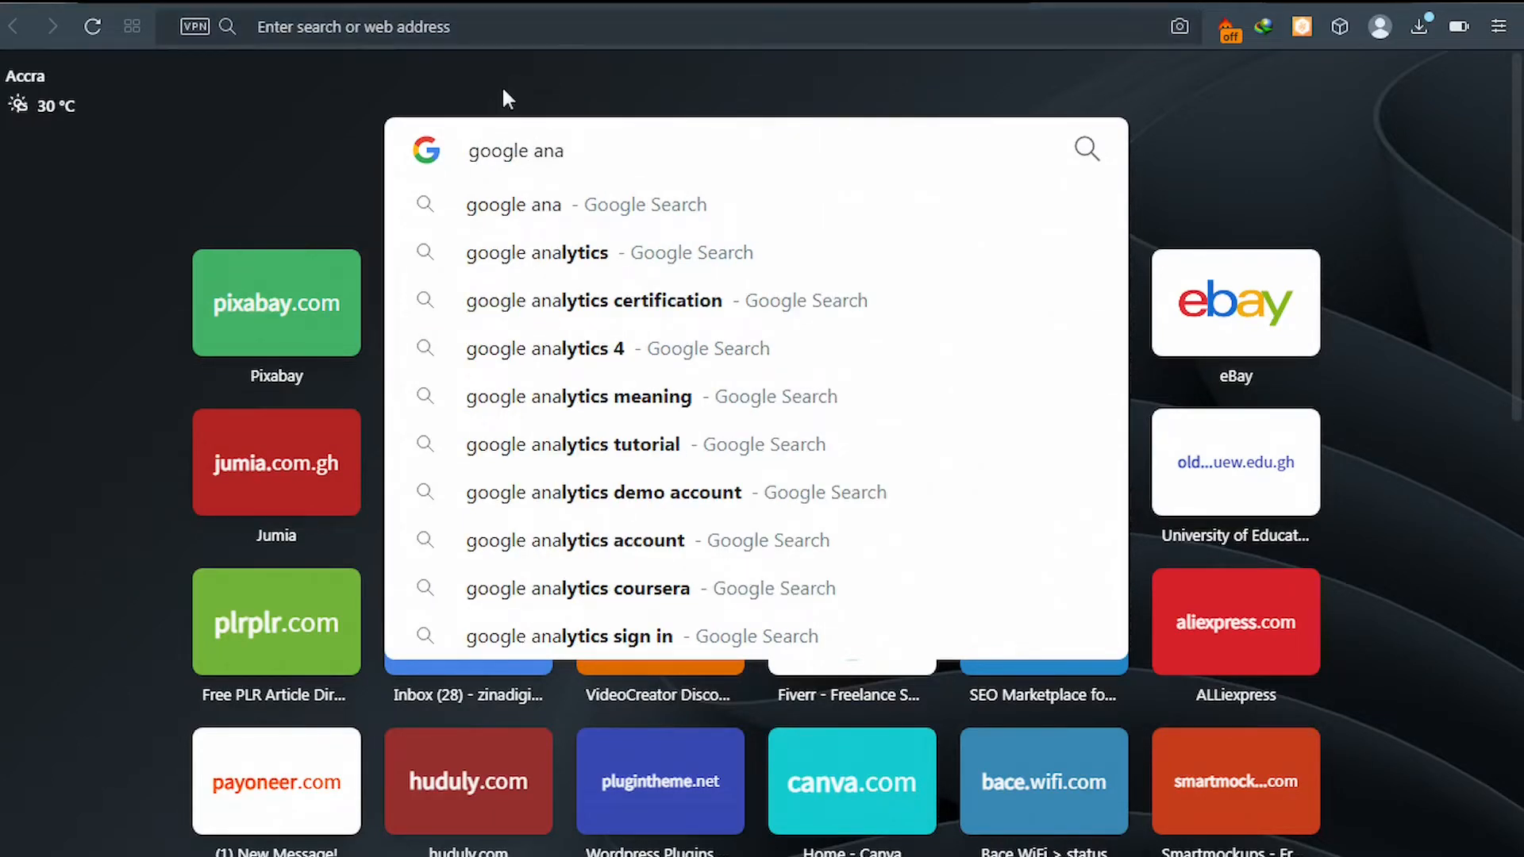
left_click(540, 254)
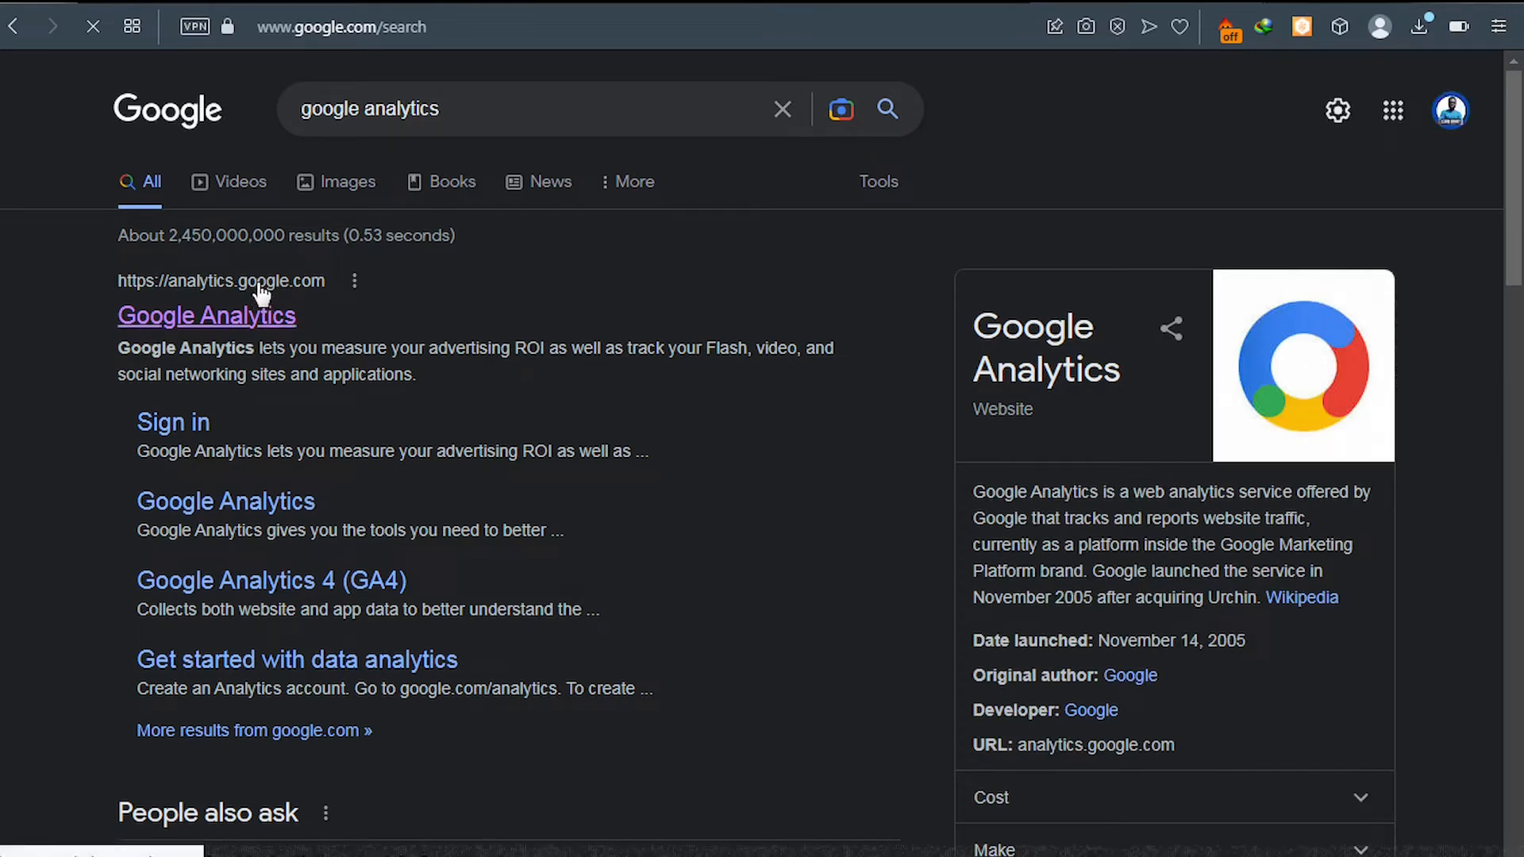
left_click(220, 292)
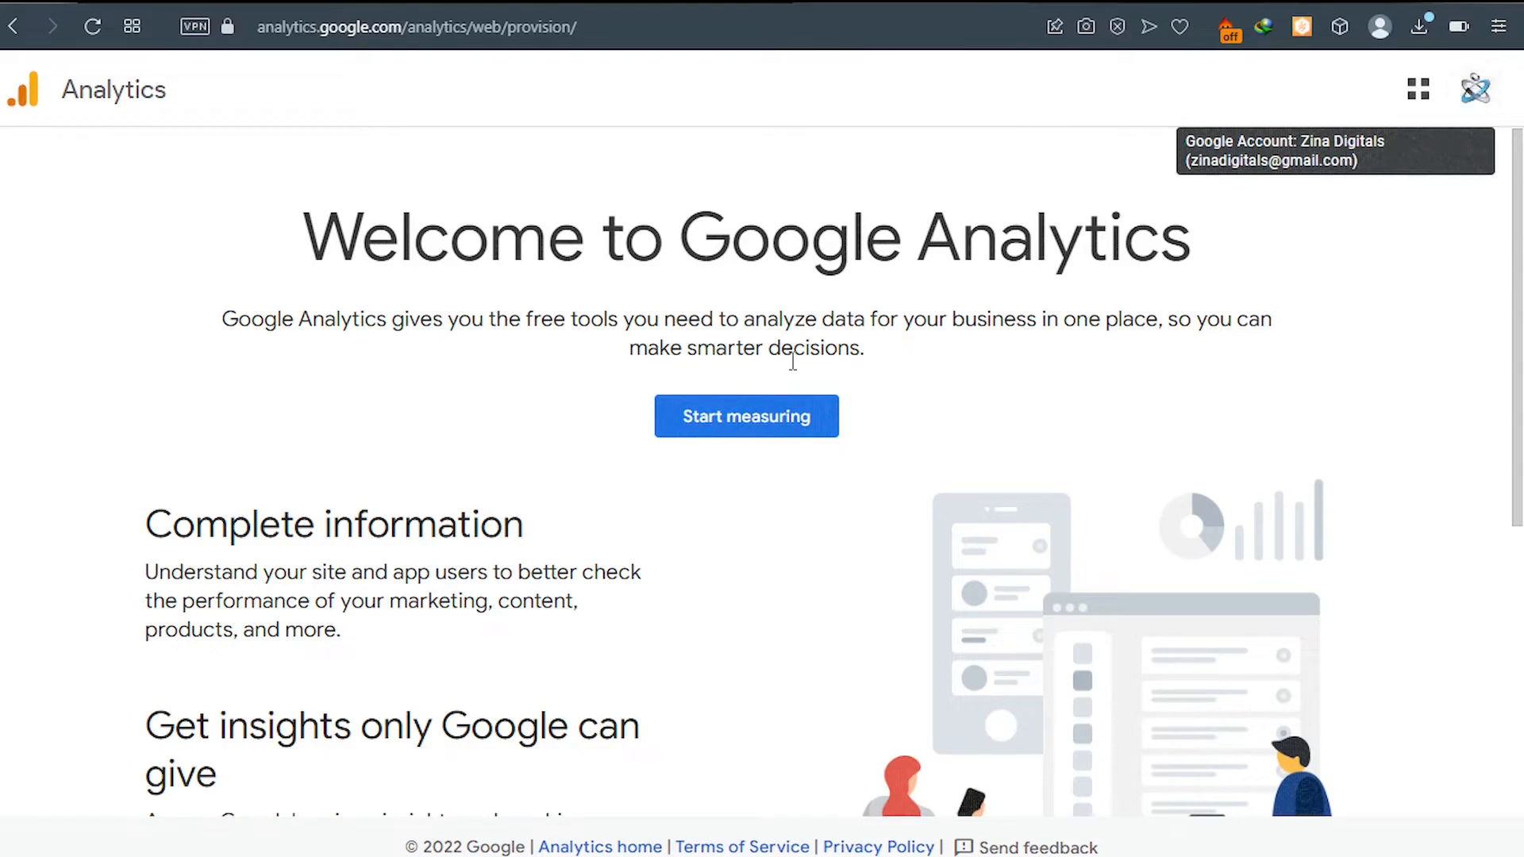
- Start the measurement setup, name the new account zinadigitals and continue with the default data sharing settings
left_click(743, 430)
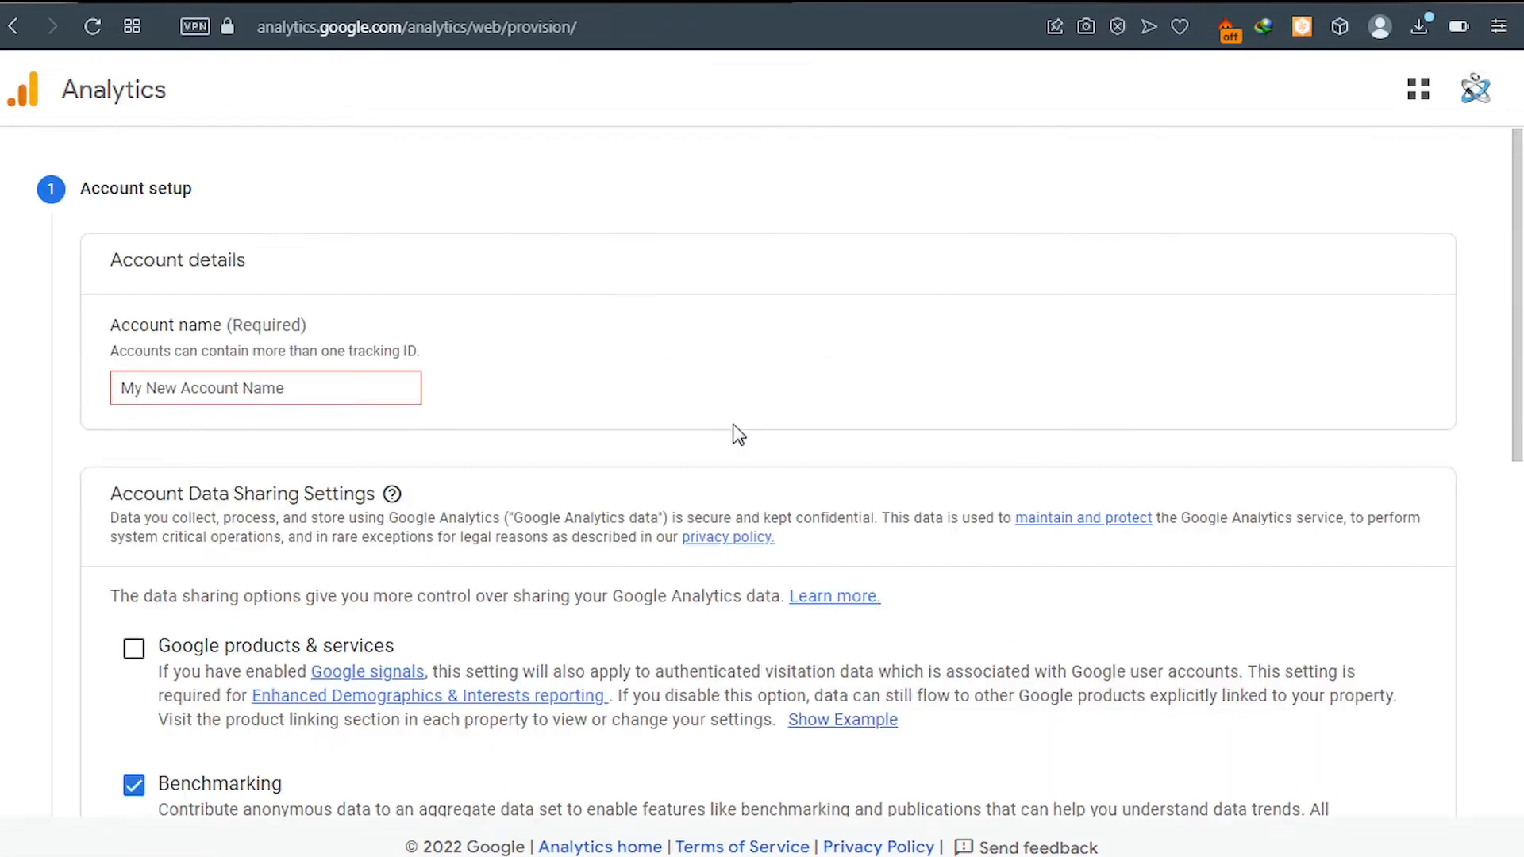
left_click(241, 393)
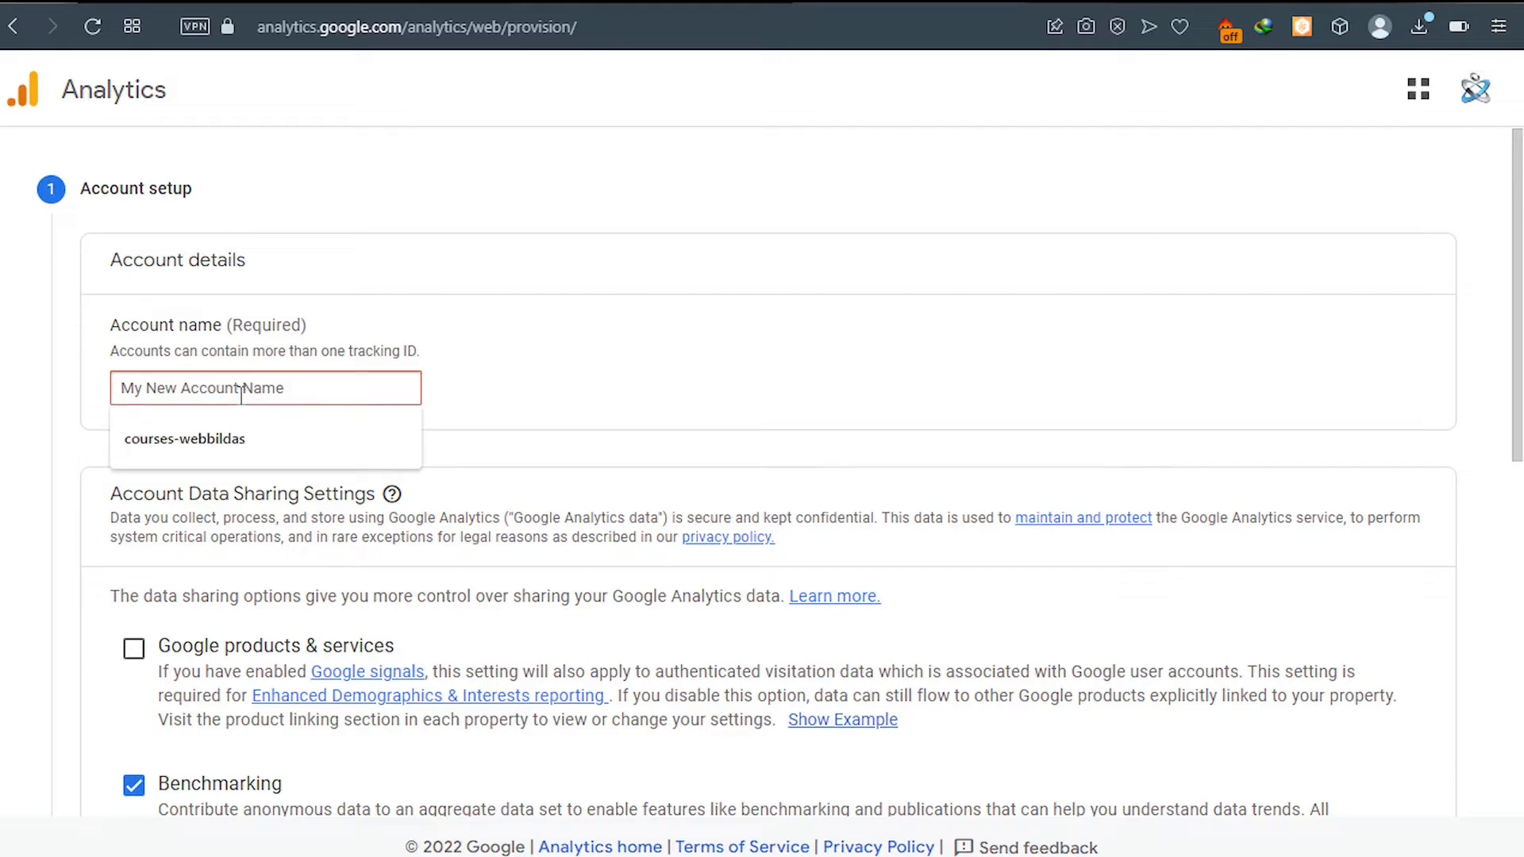
type("zi")
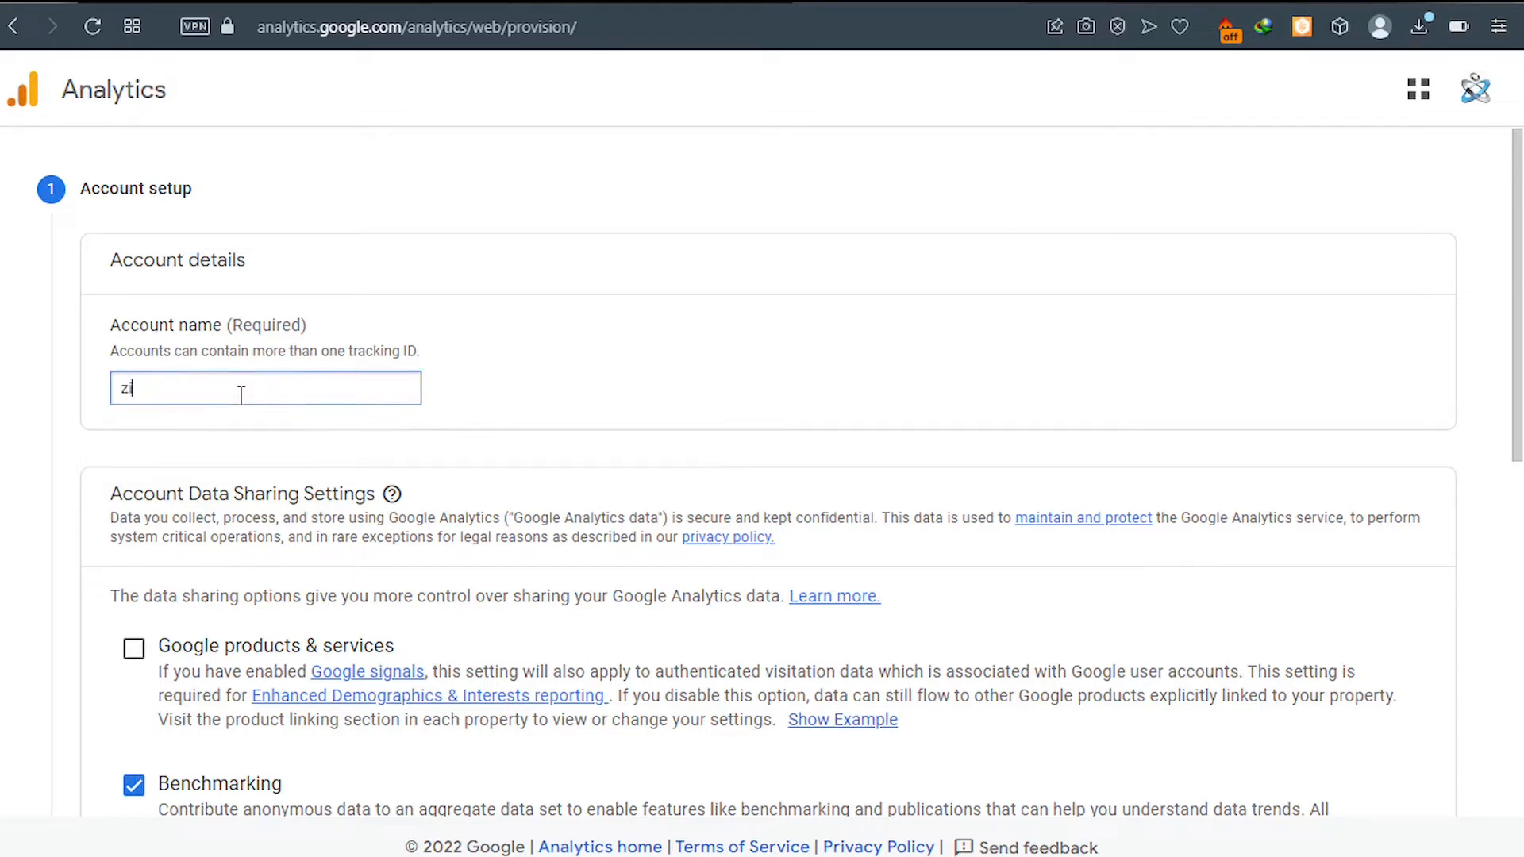
type("nadigitals")
scroll(368, 524, "down", 1)
scroll(369, 523, "down", 9)
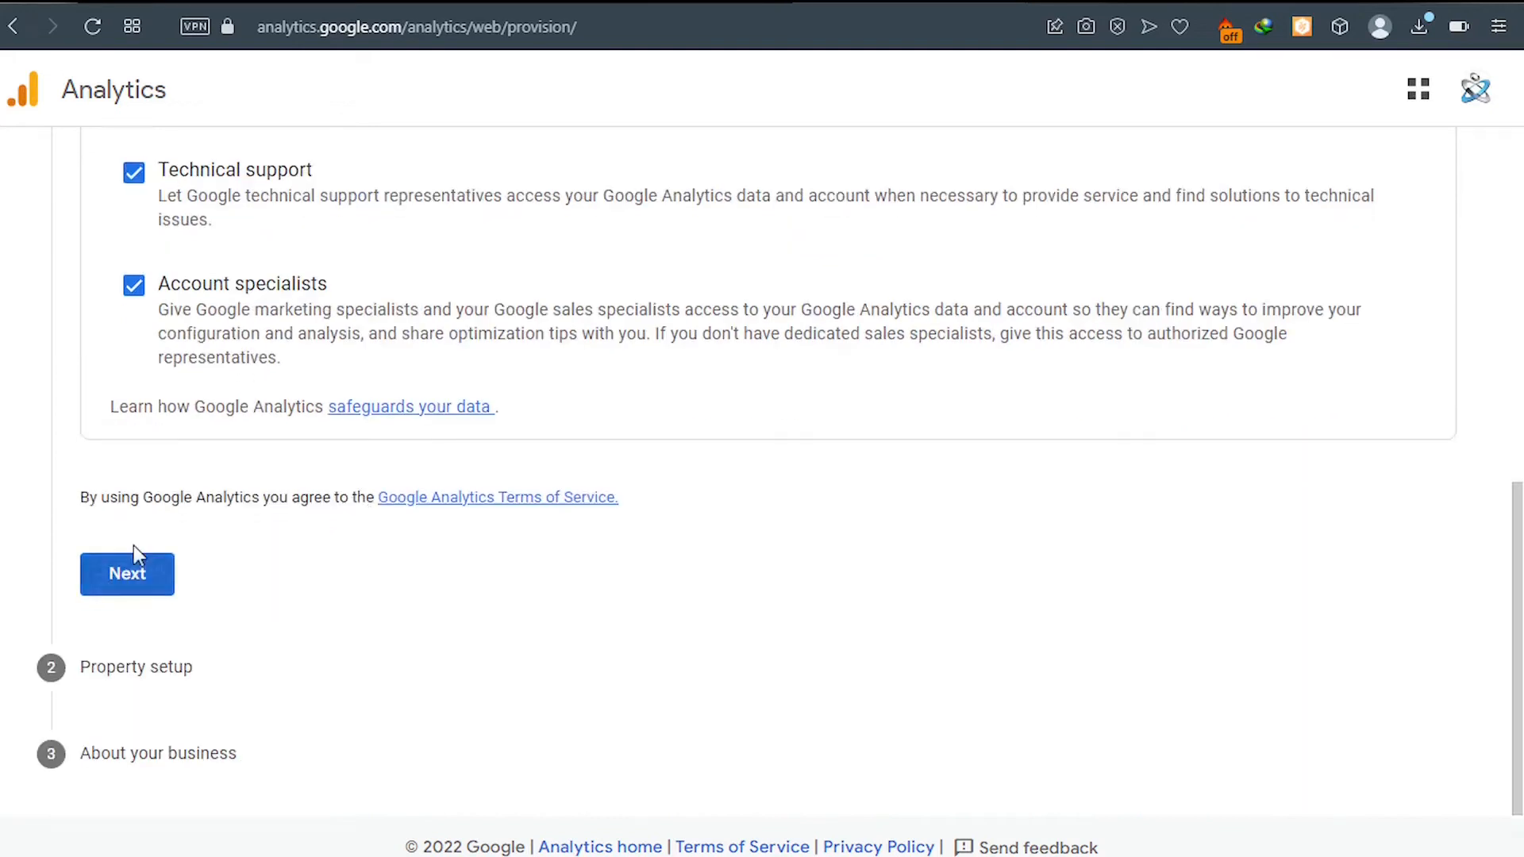
left_click(125, 584)
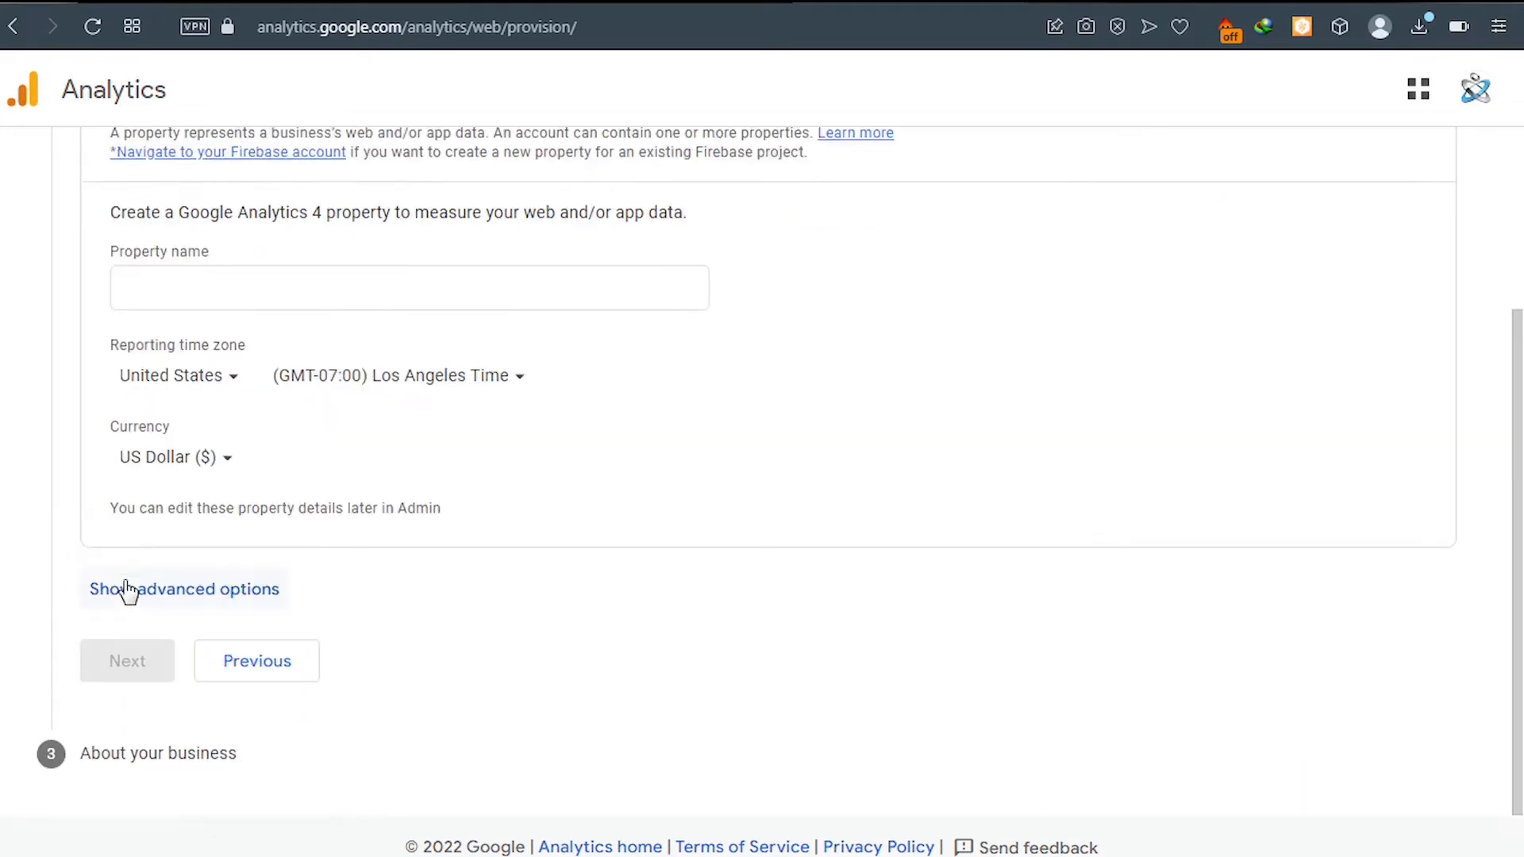
- Name the property zinadigitals, keep the United States time zone and US Dollar currency, and continue to the business details
scroll(127, 591, "up", 3)
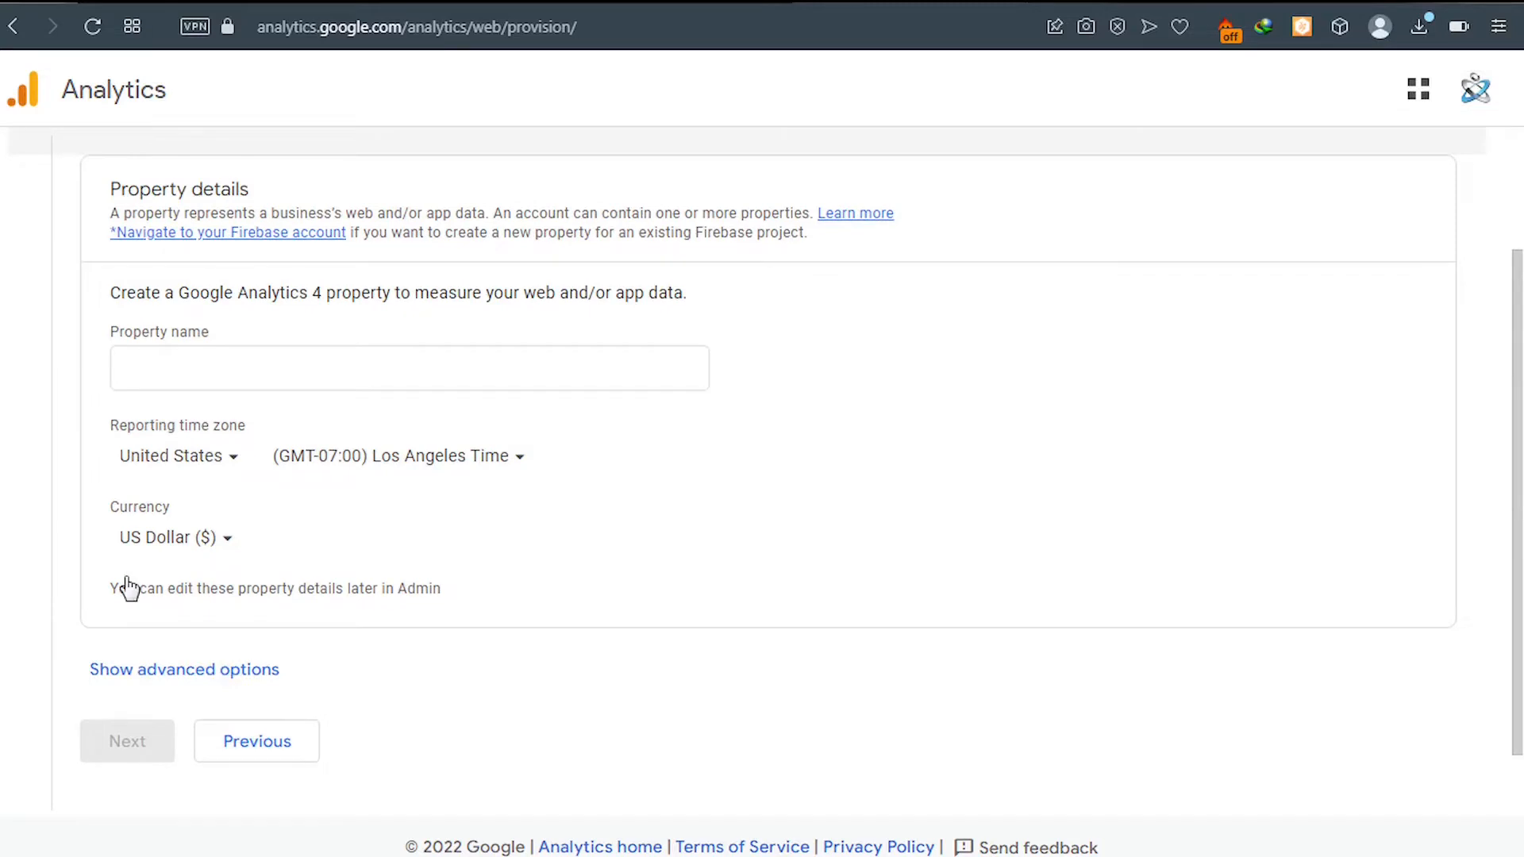
left_click(208, 537)
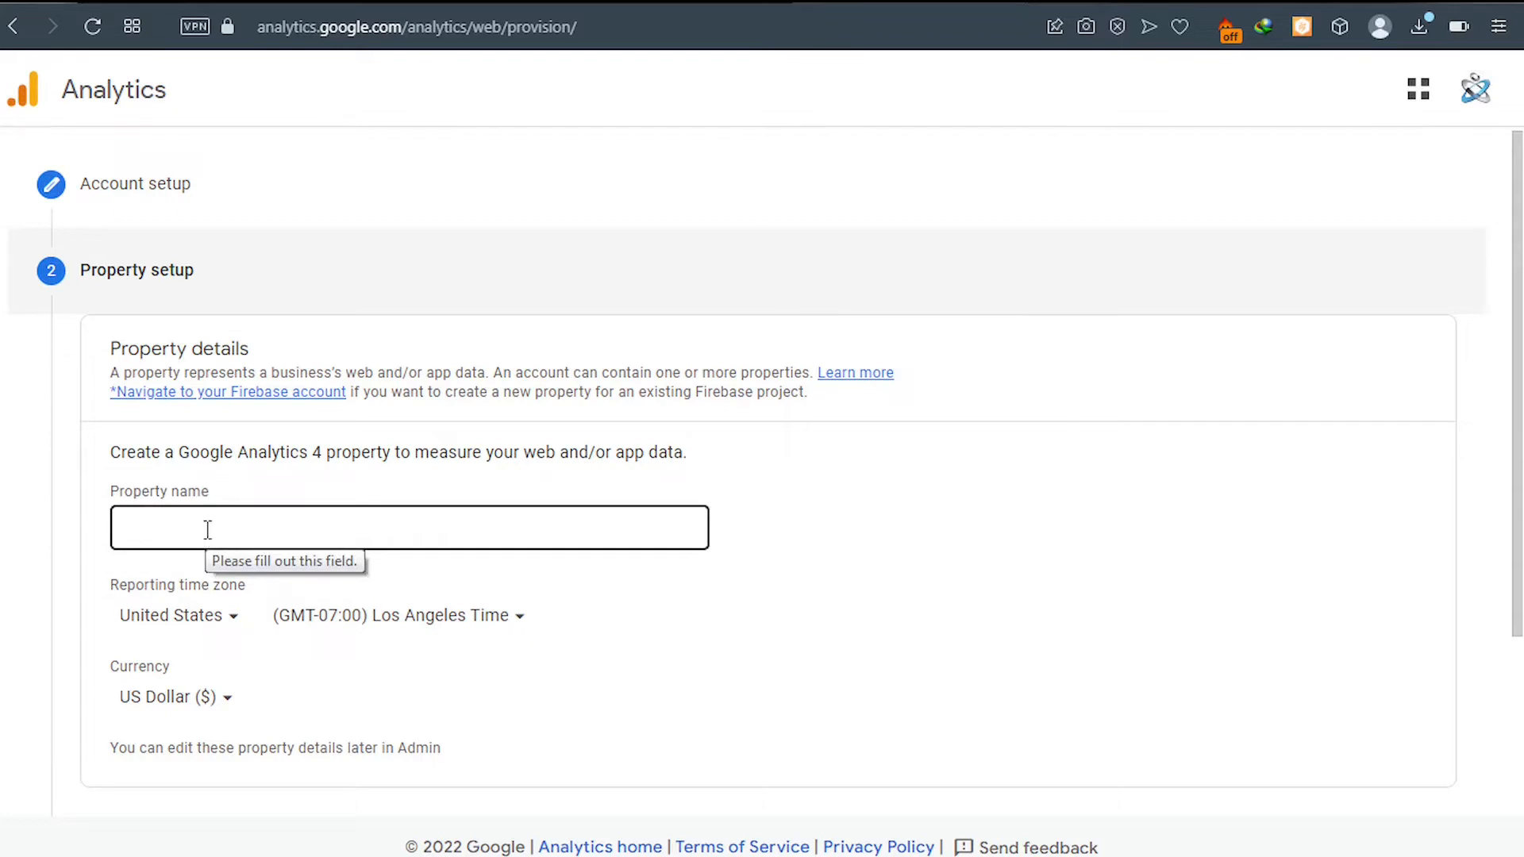
left_click(207, 530)
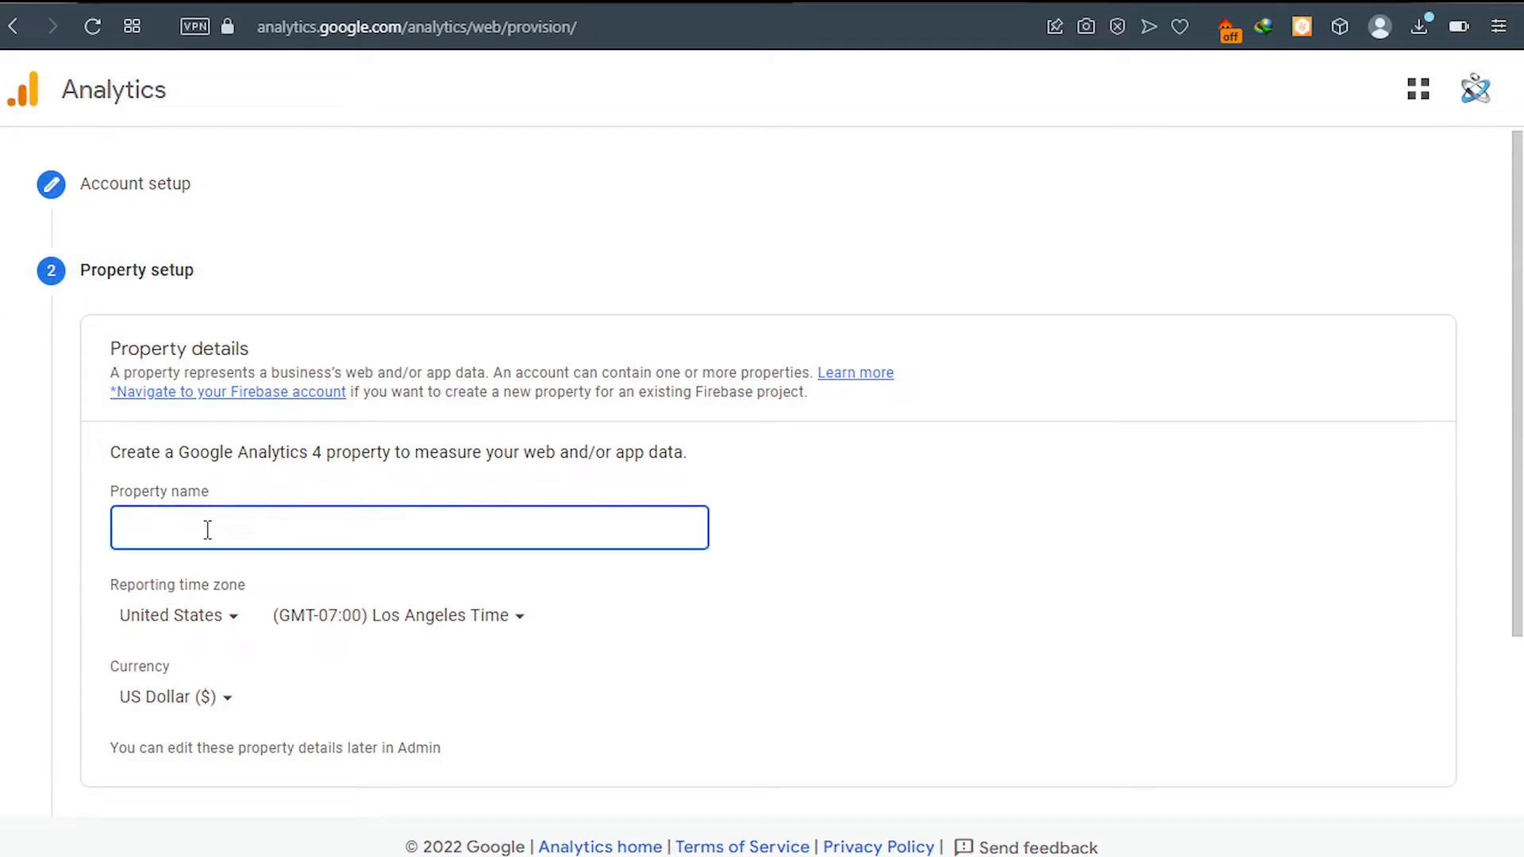
type("zinadigitals")
scroll(291, 448, "down", 3)
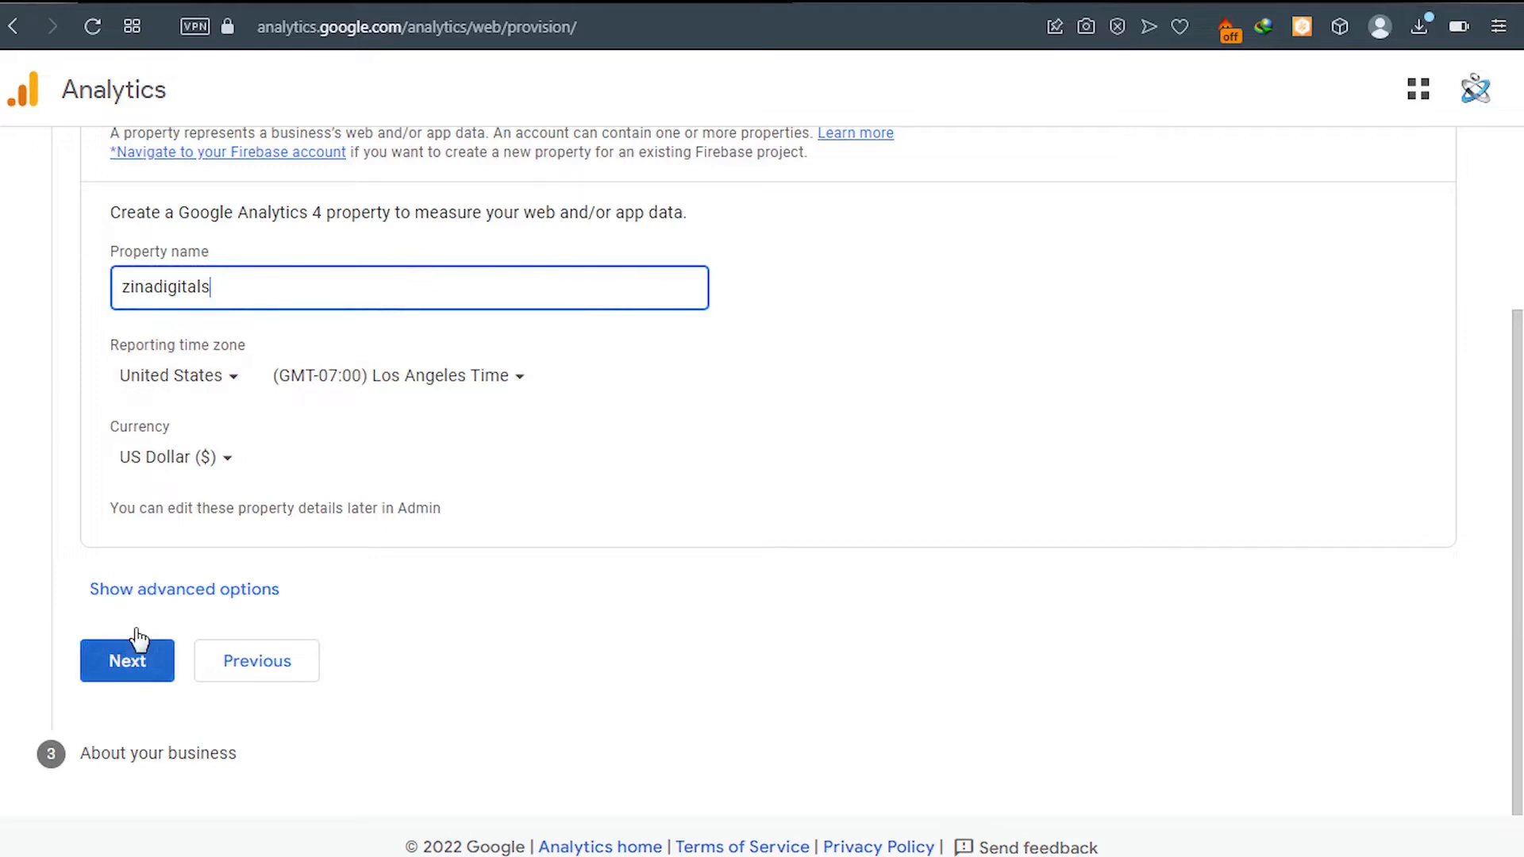
left_click(127, 666)
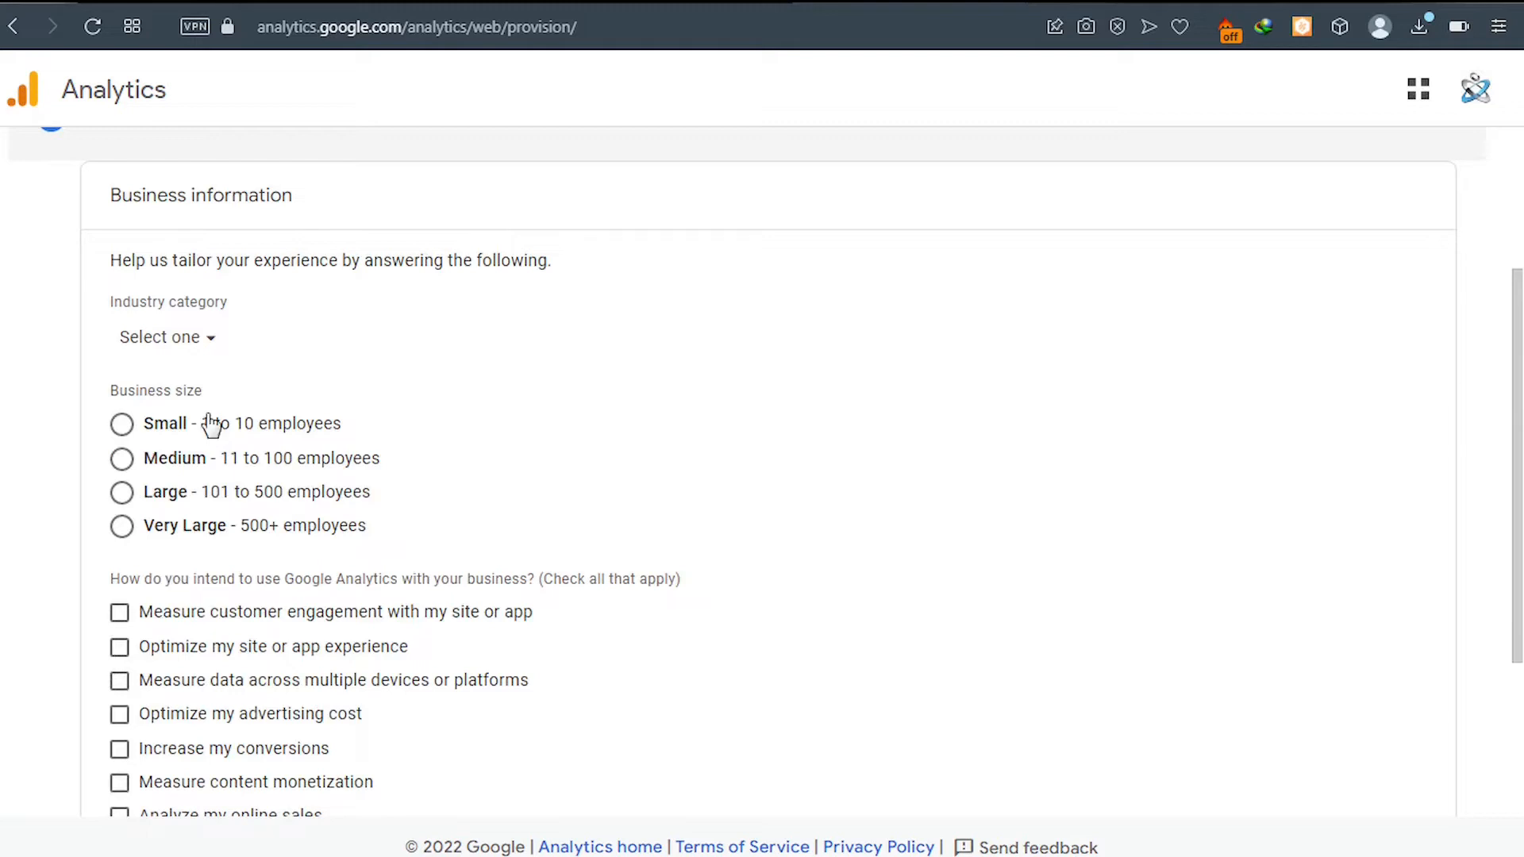
- Set the industry category to Shopping and the business size to Small (1 to 10 employees)
left_click(209, 340)
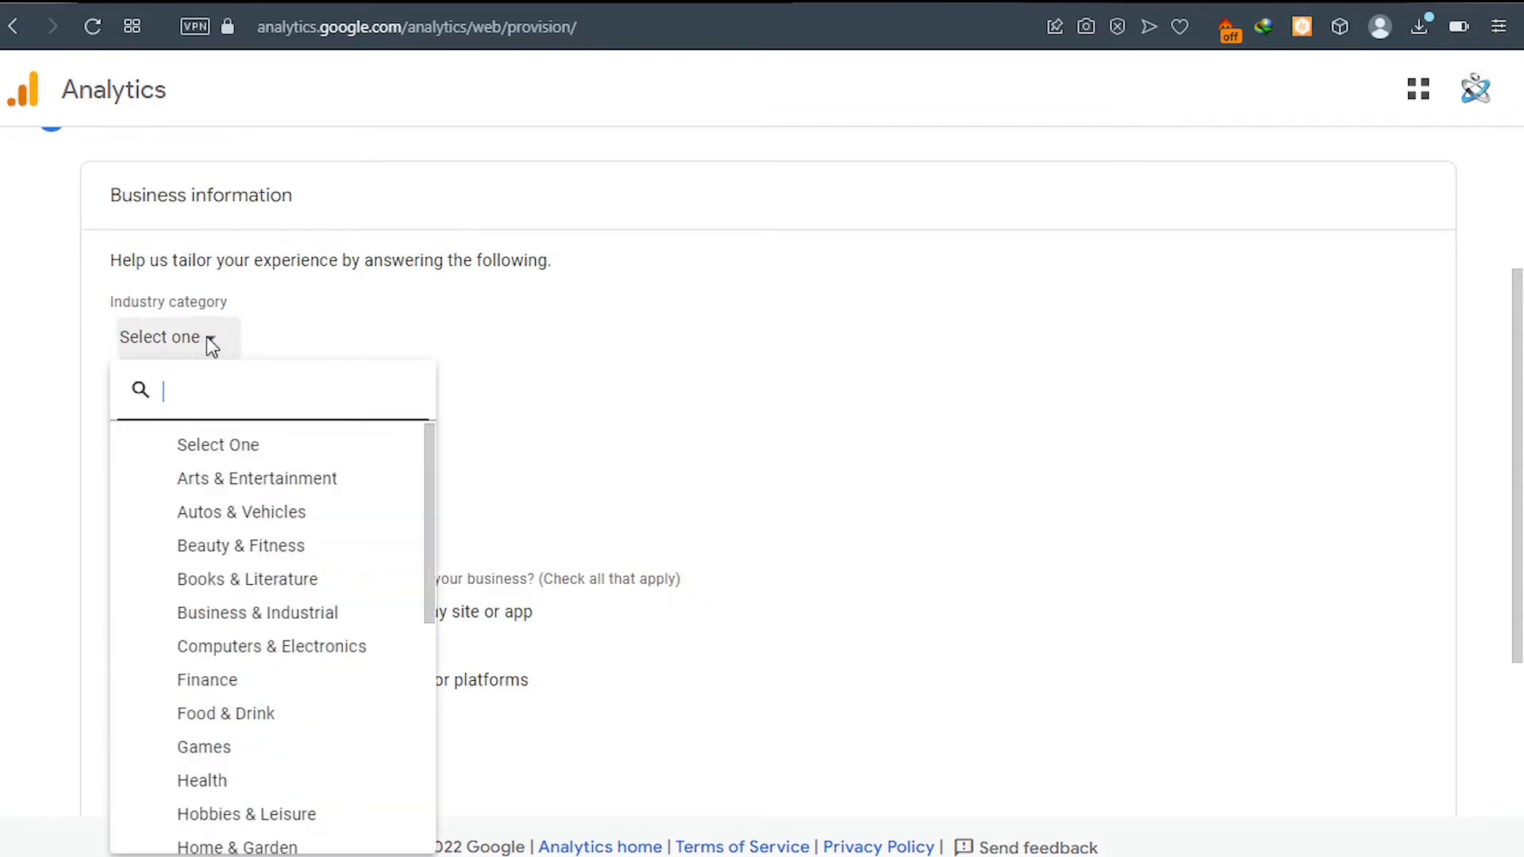
scroll(248, 484, "down", 3)
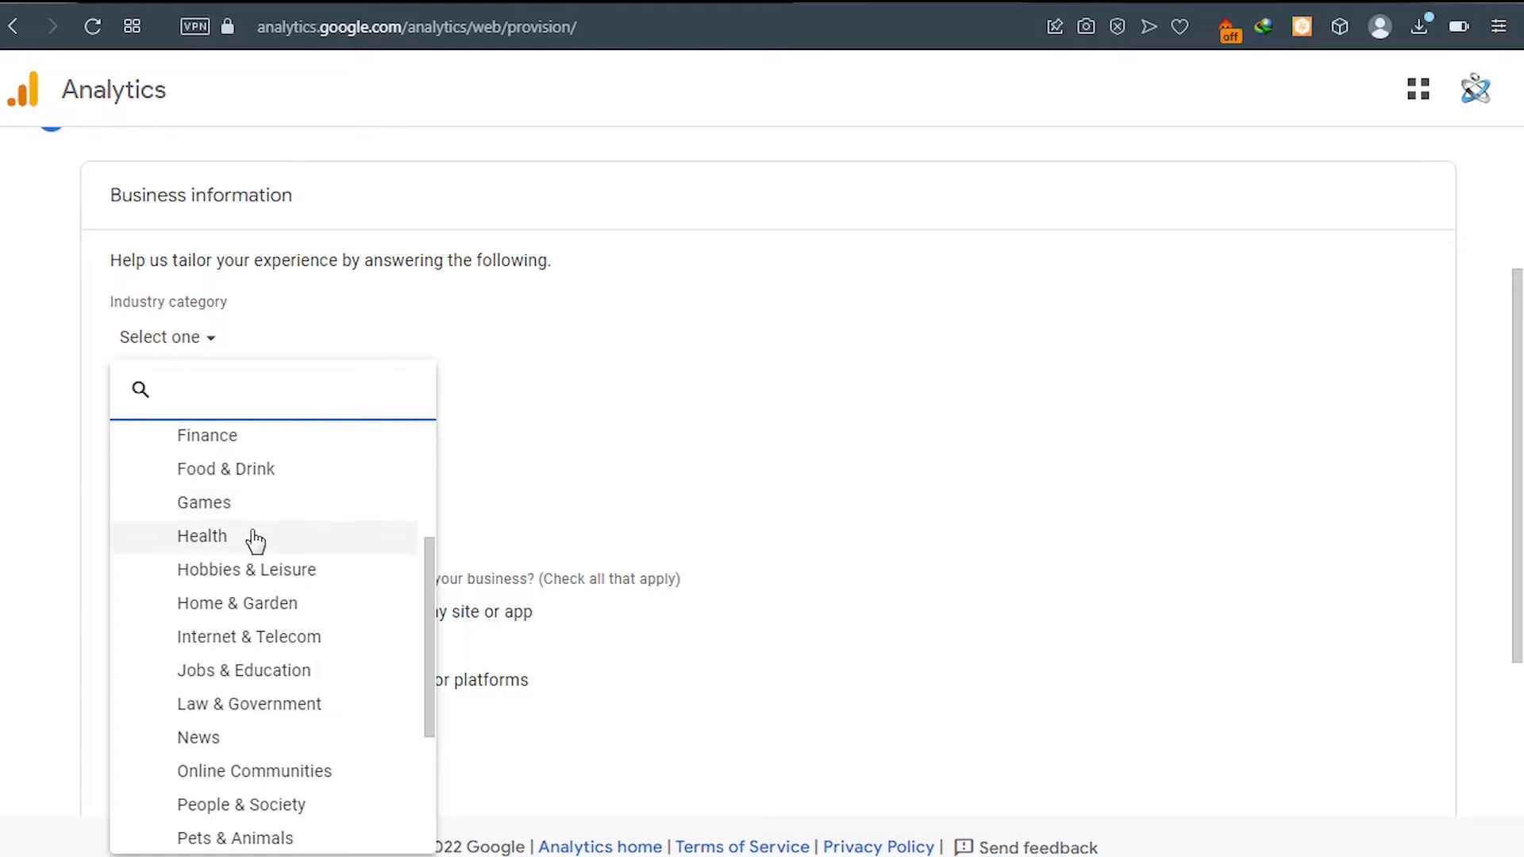
scroll(250, 537, "down", 3)
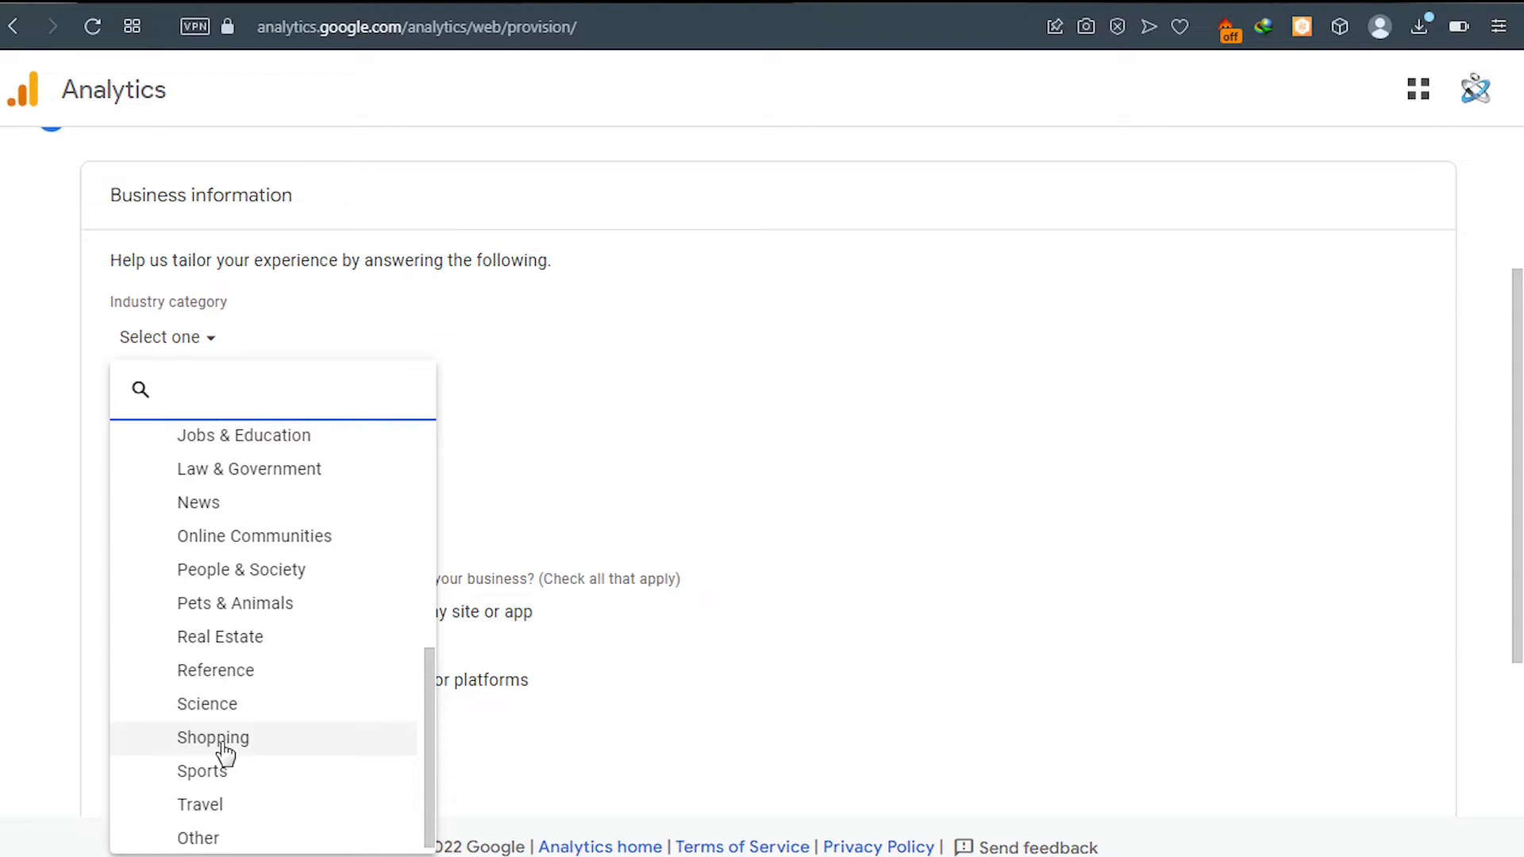
left_click(225, 750)
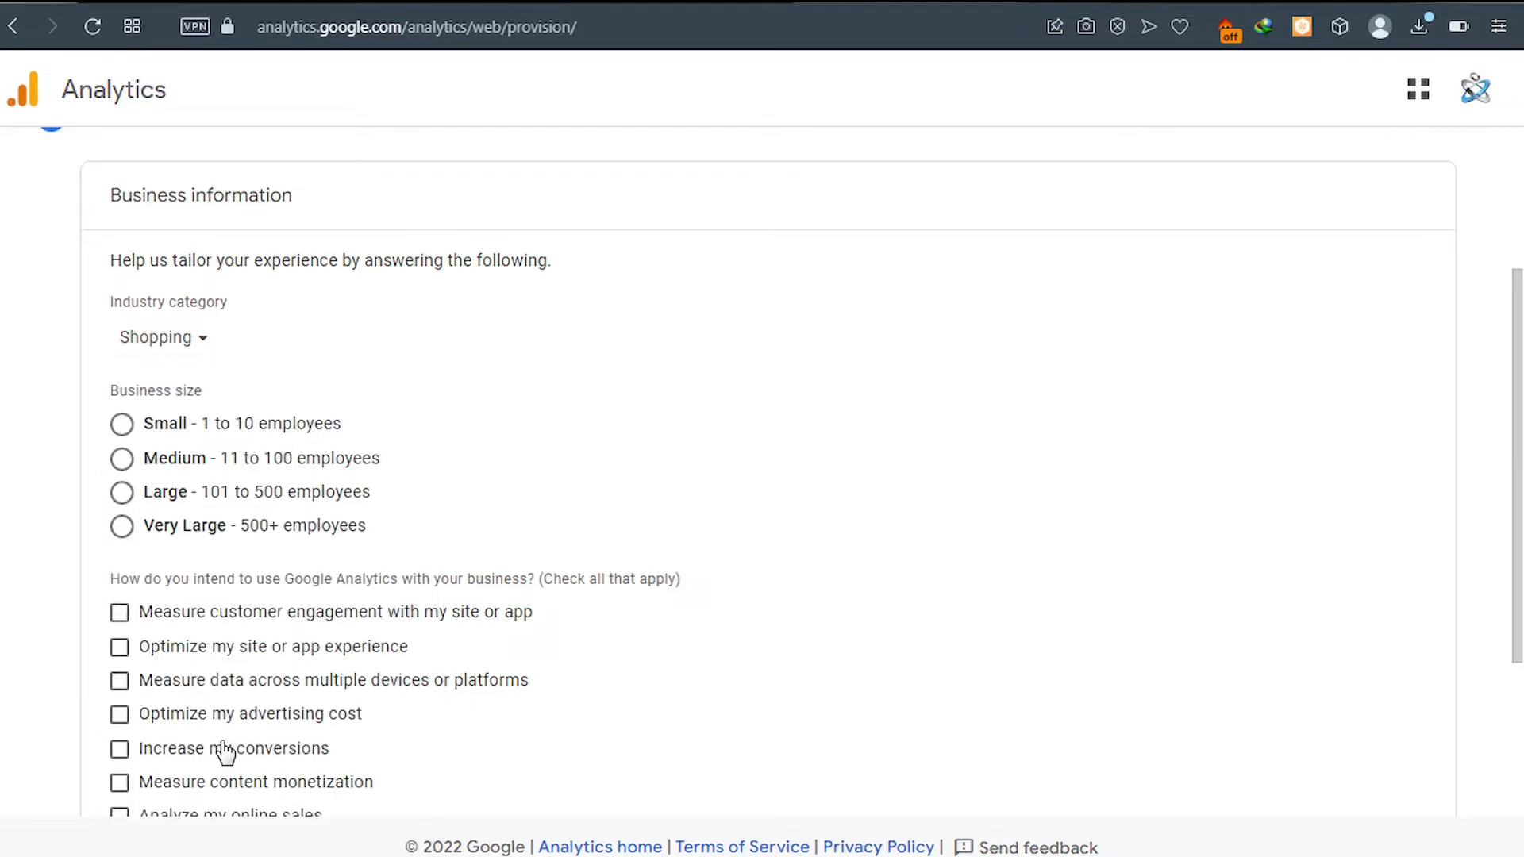
left_click(123, 432)
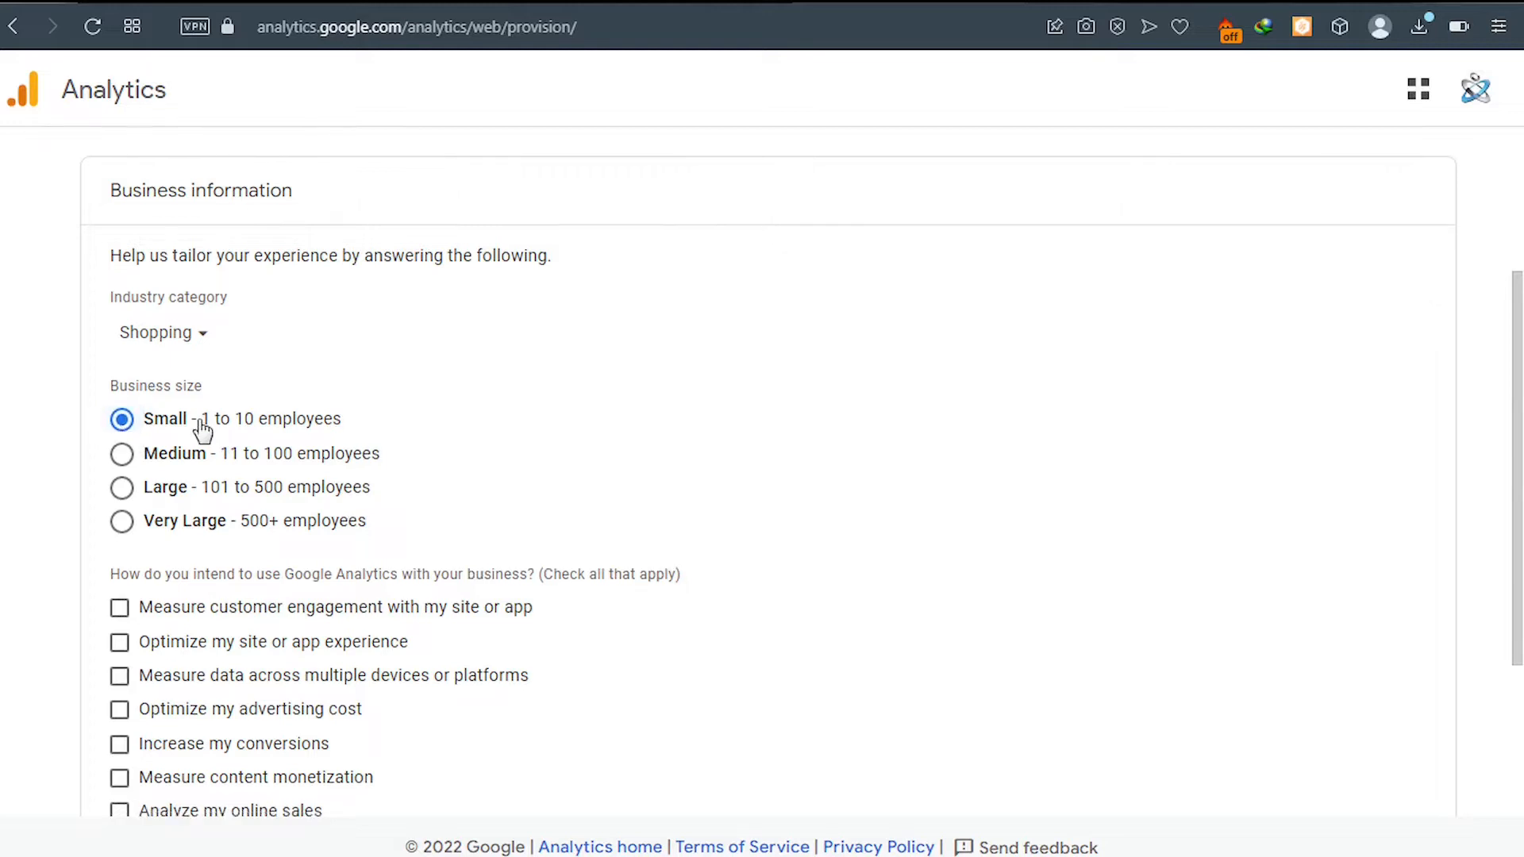
- Mark every intended use of Google Analytics except Other, from measuring customer engagement through measuring lead generation
scroll(204, 432, "down", 3)
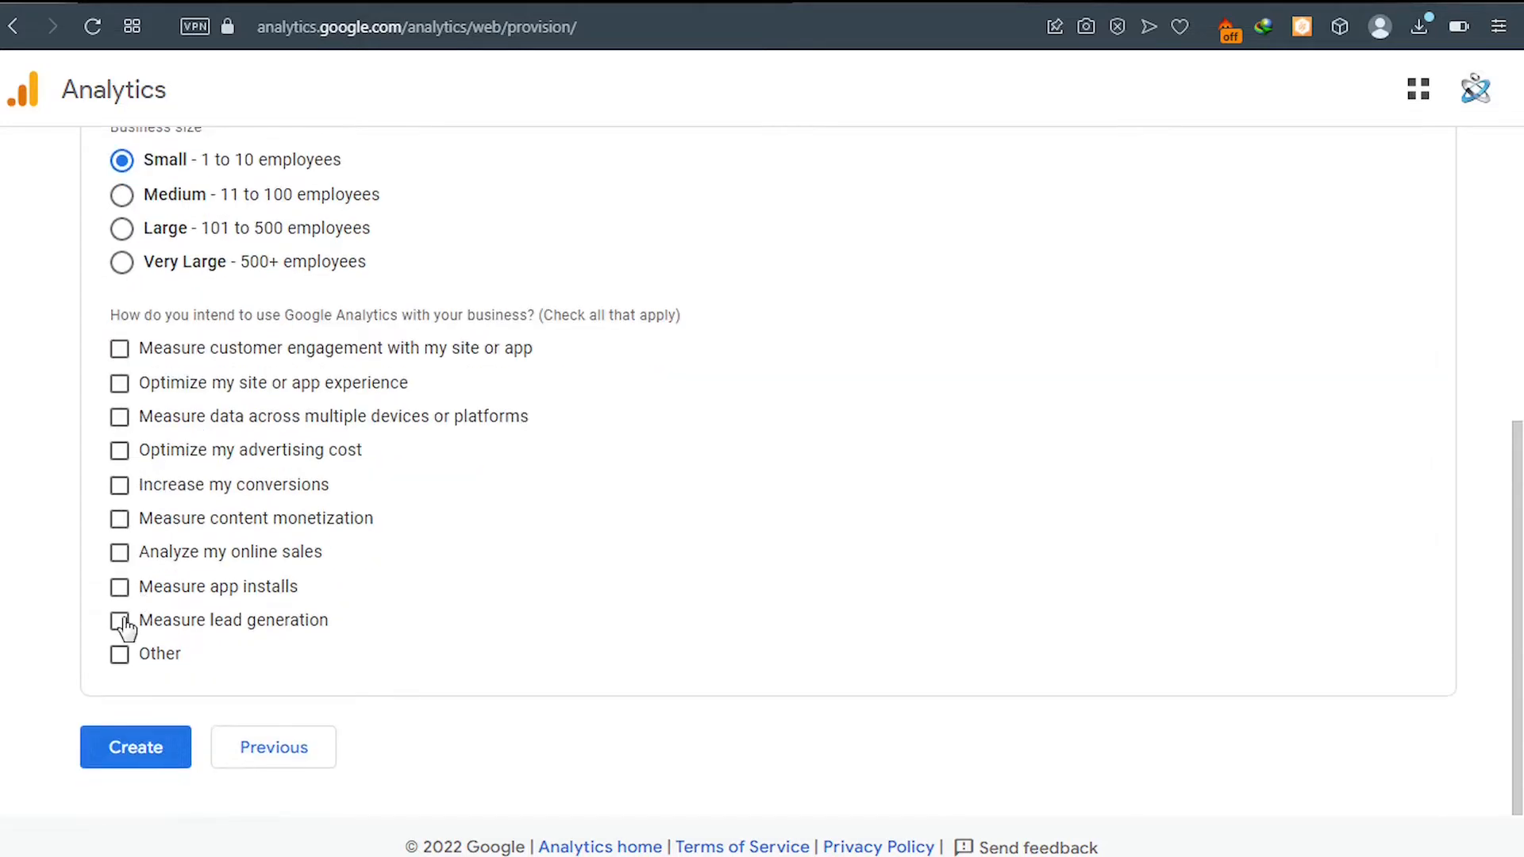
left_click(119, 348)
left_click(120, 385)
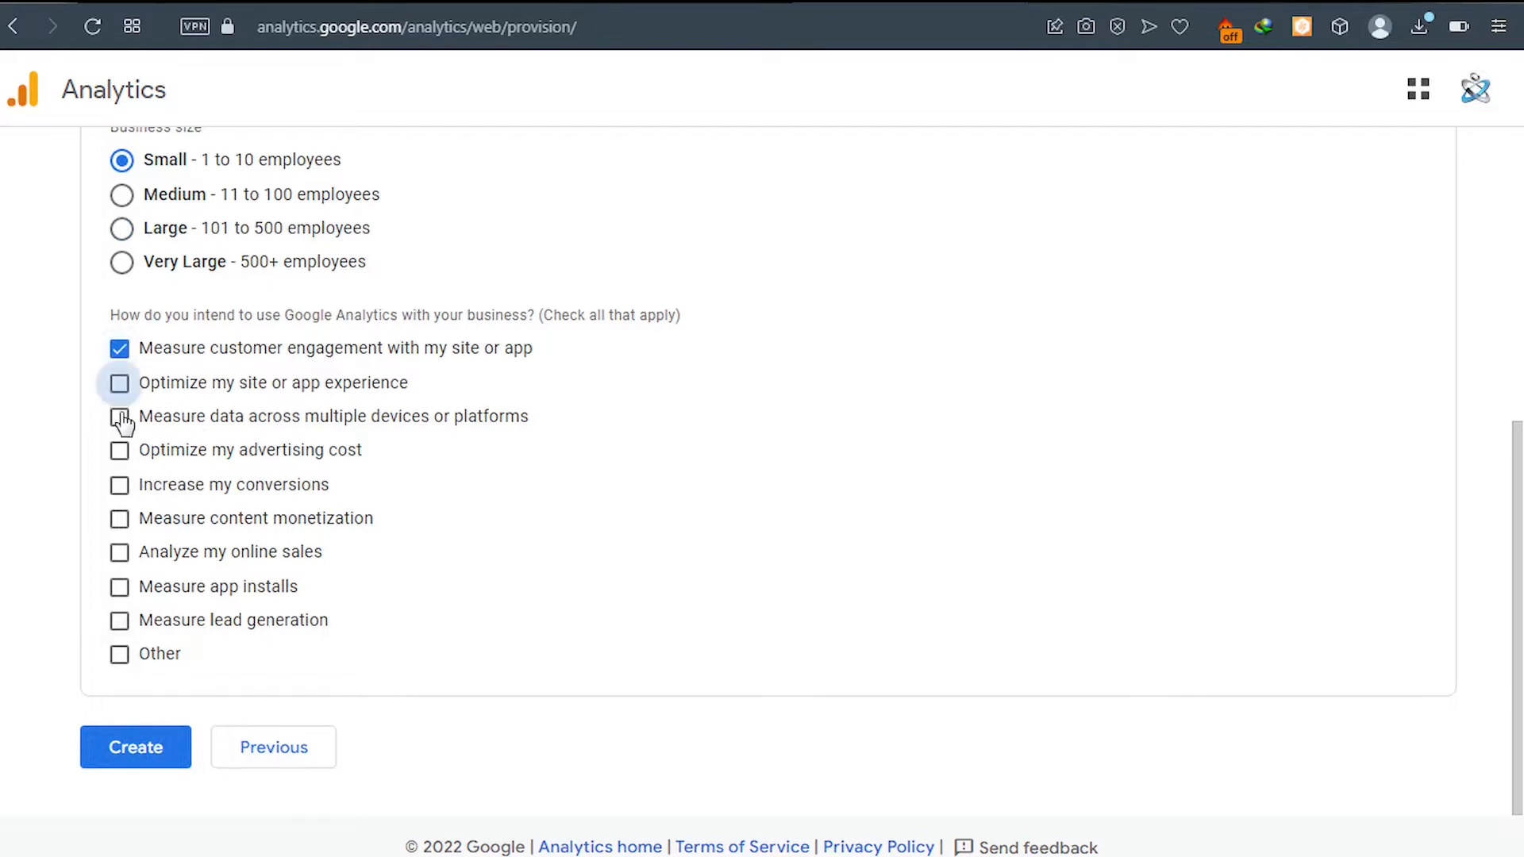
left_click(119, 453)
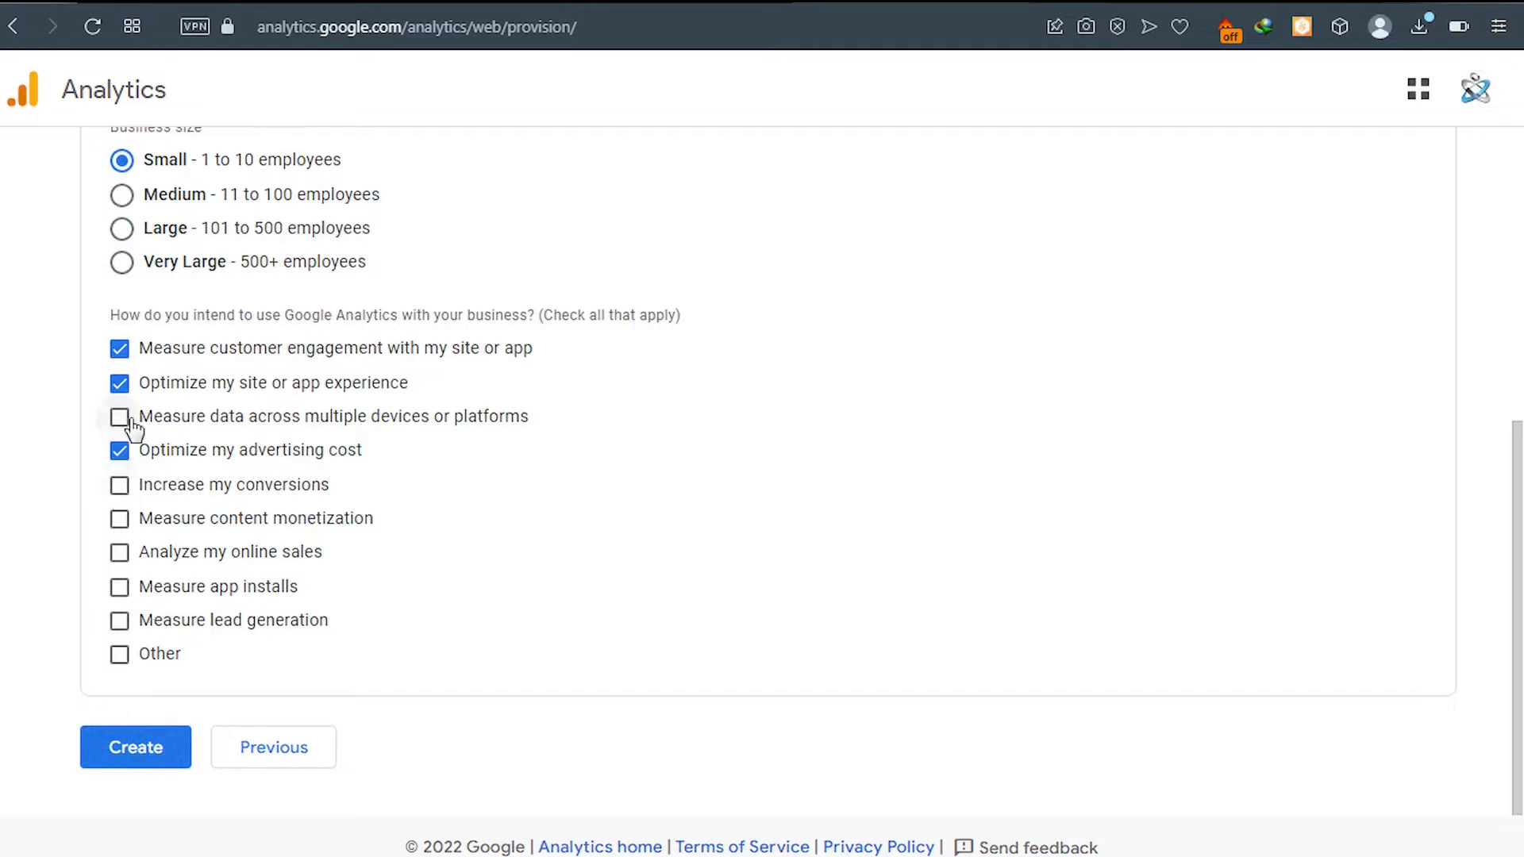
left_click(119, 417)
left_click(120, 491)
left_click(120, 520)
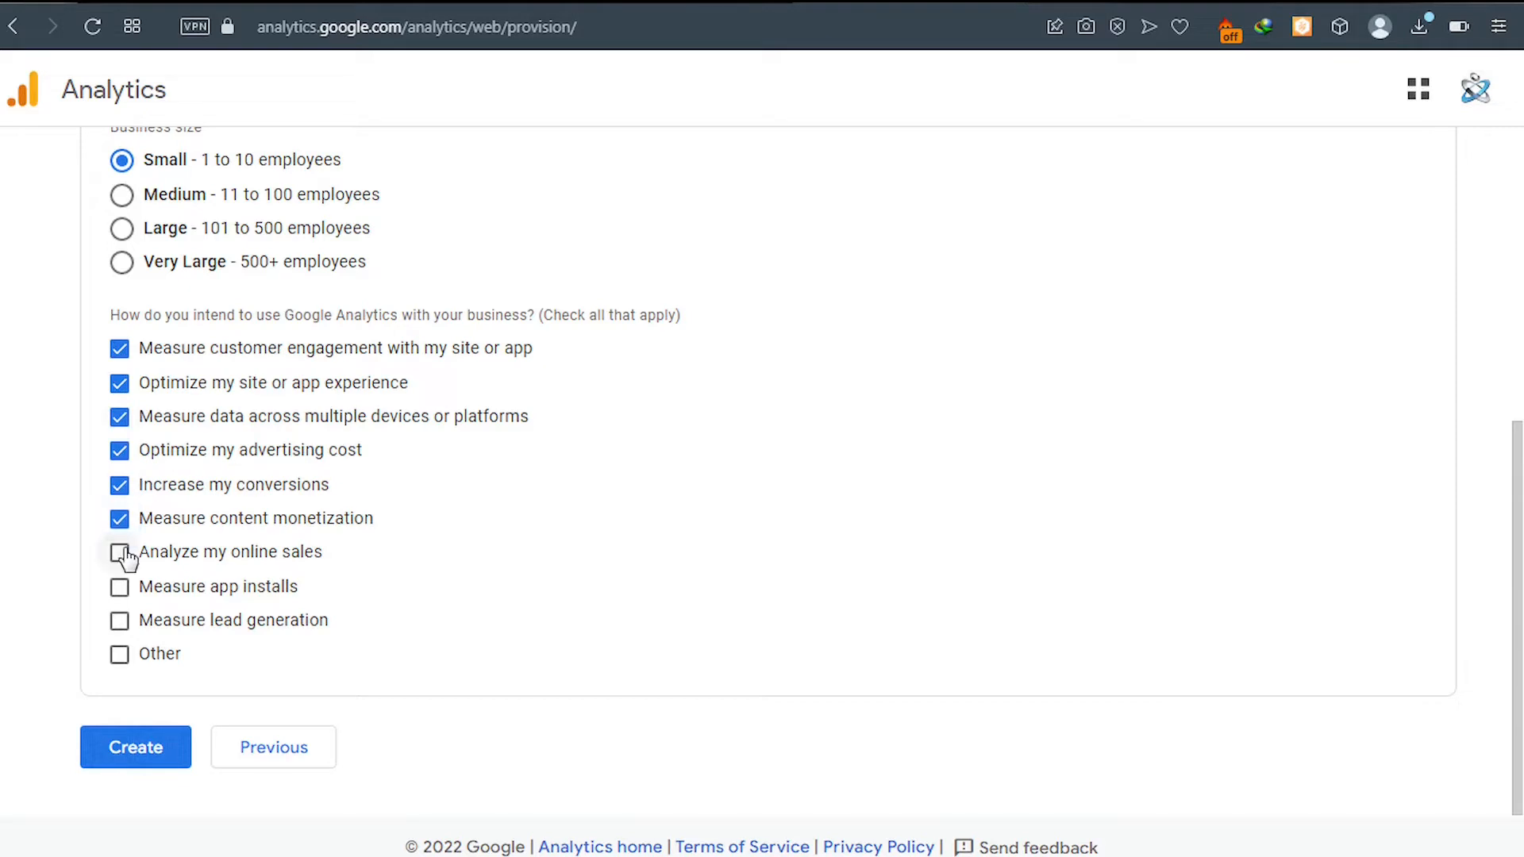
left_click(120, 554)
left_click(119, 591)
left_click(120, 628)
- Try to create the account by accepting the United States terms of service and the GDPR Data Processing Terms
left_click(156, 755)
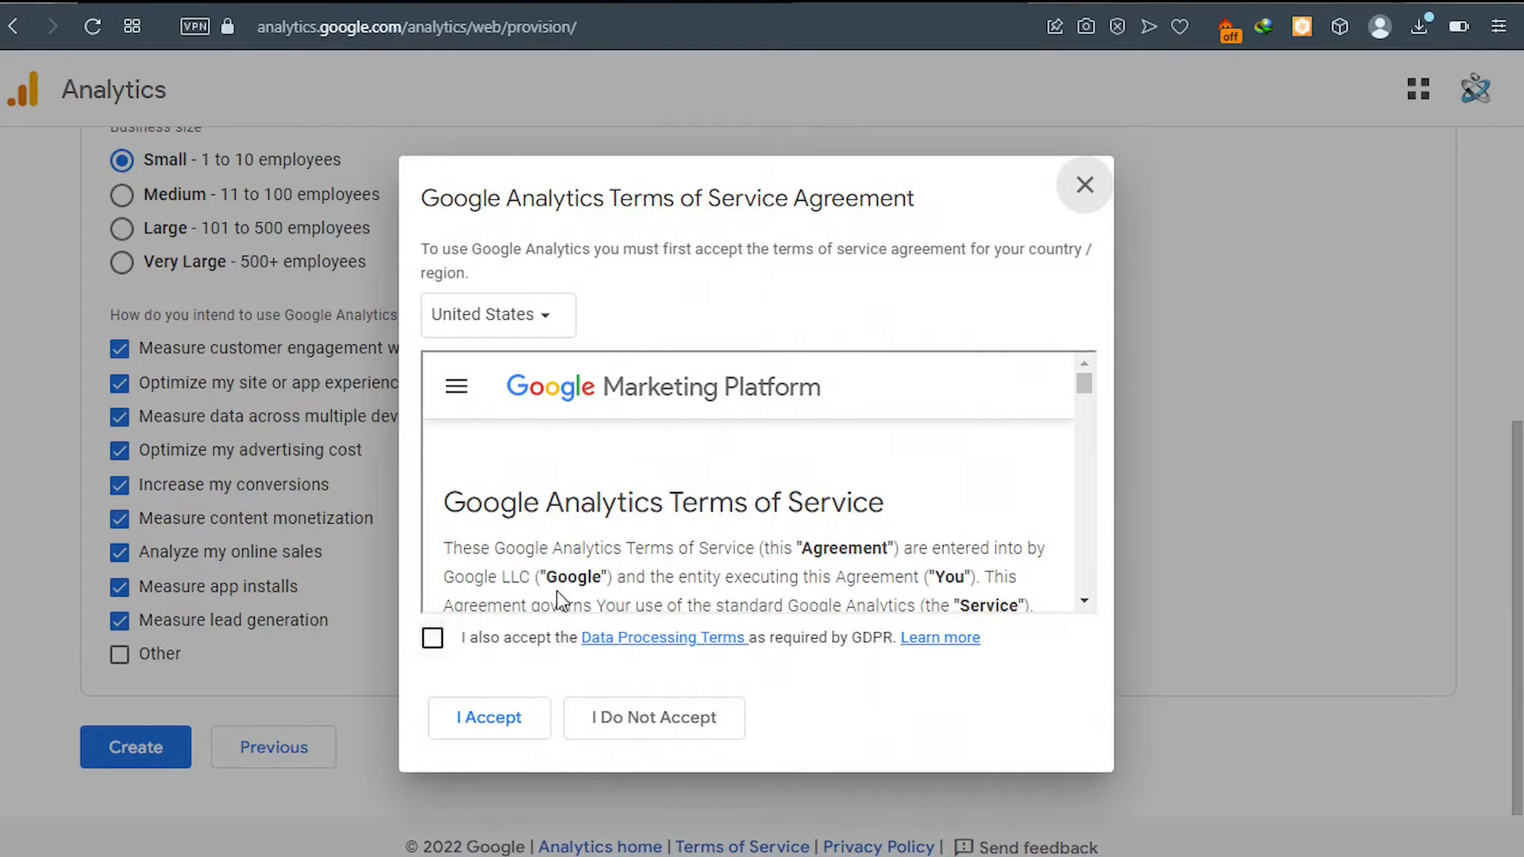
scroll(615, 535, "down", 10)
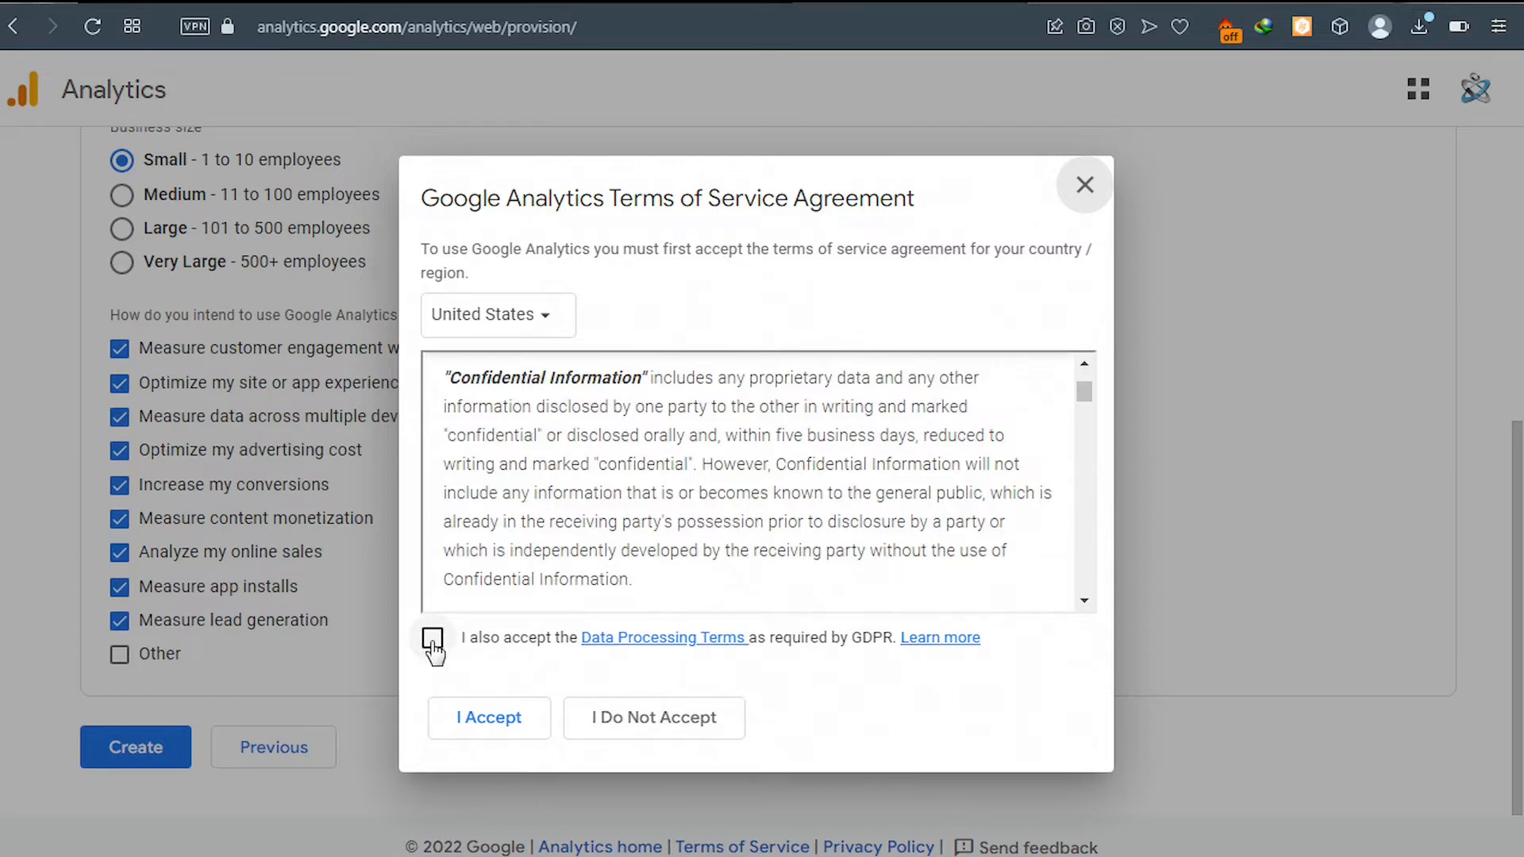
left_click(434, 645)
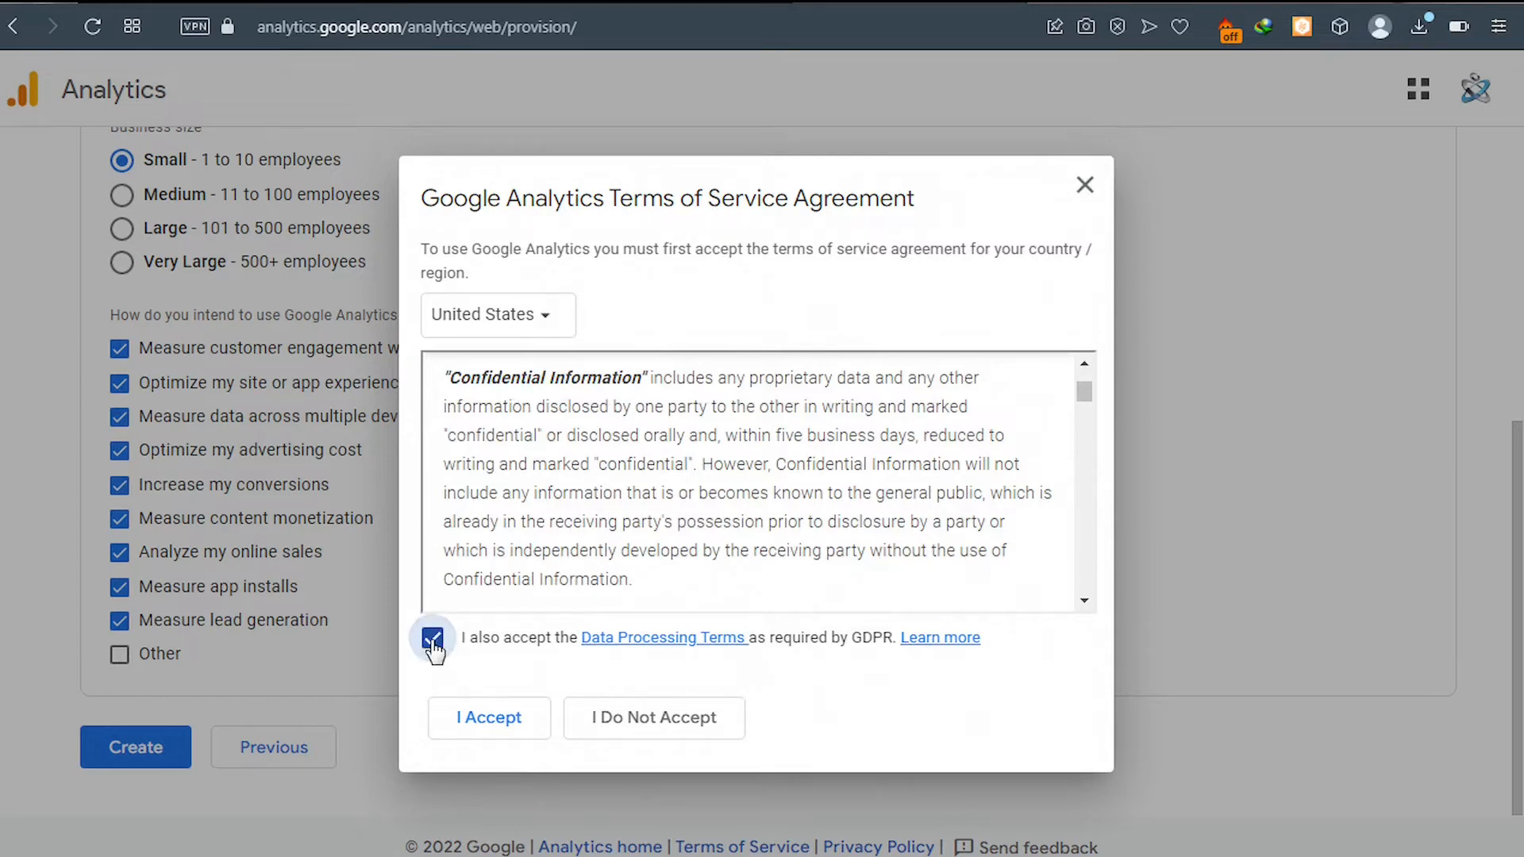
left_click(489, 722)
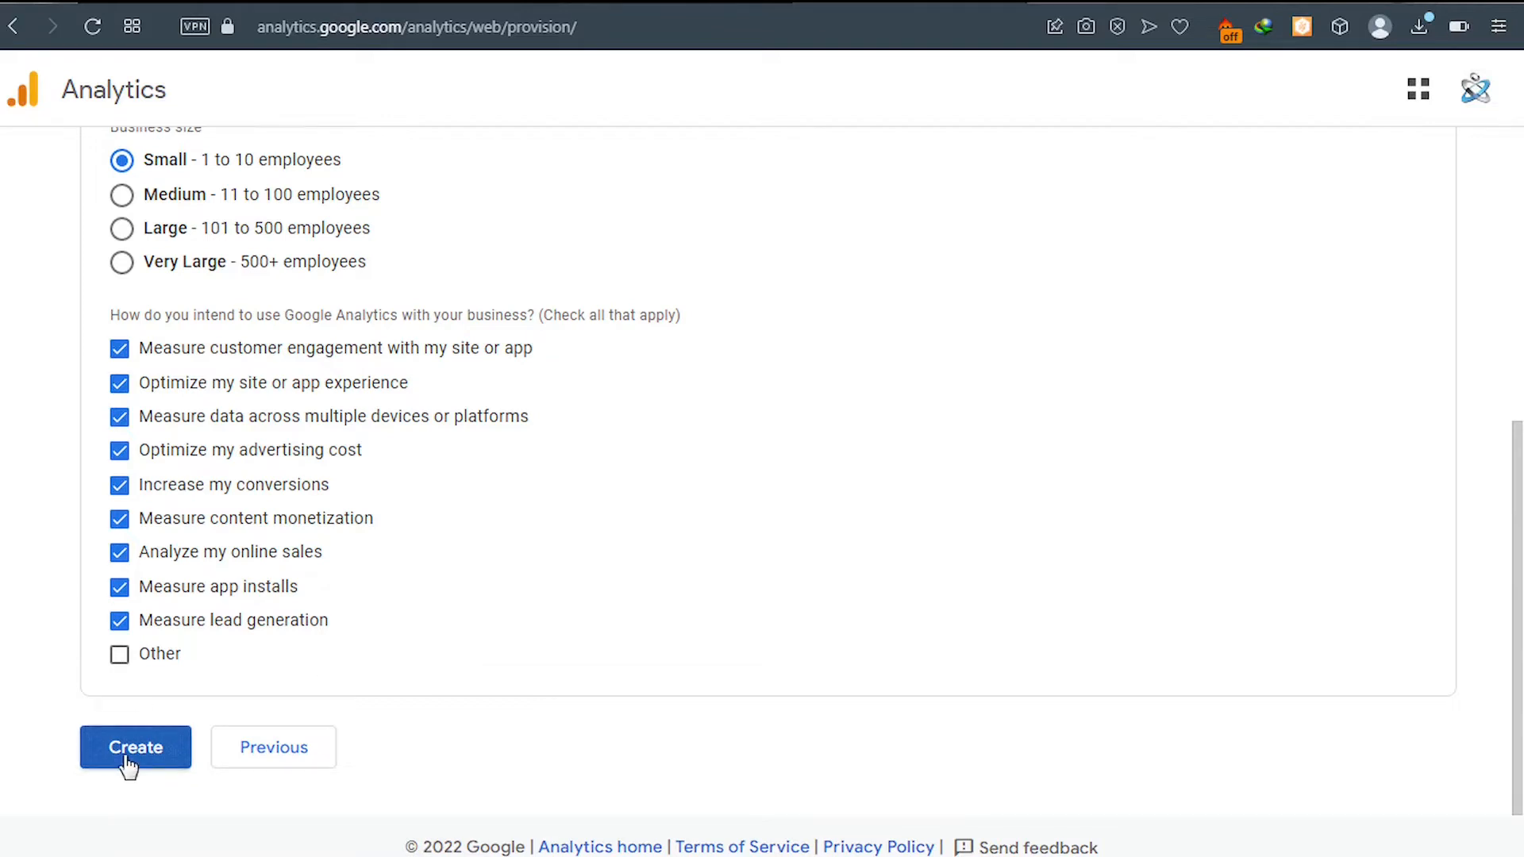
- Submit the account creation again, go through the full terms of service and accept them together with the Data Processing Terms
left_click(155, 747)
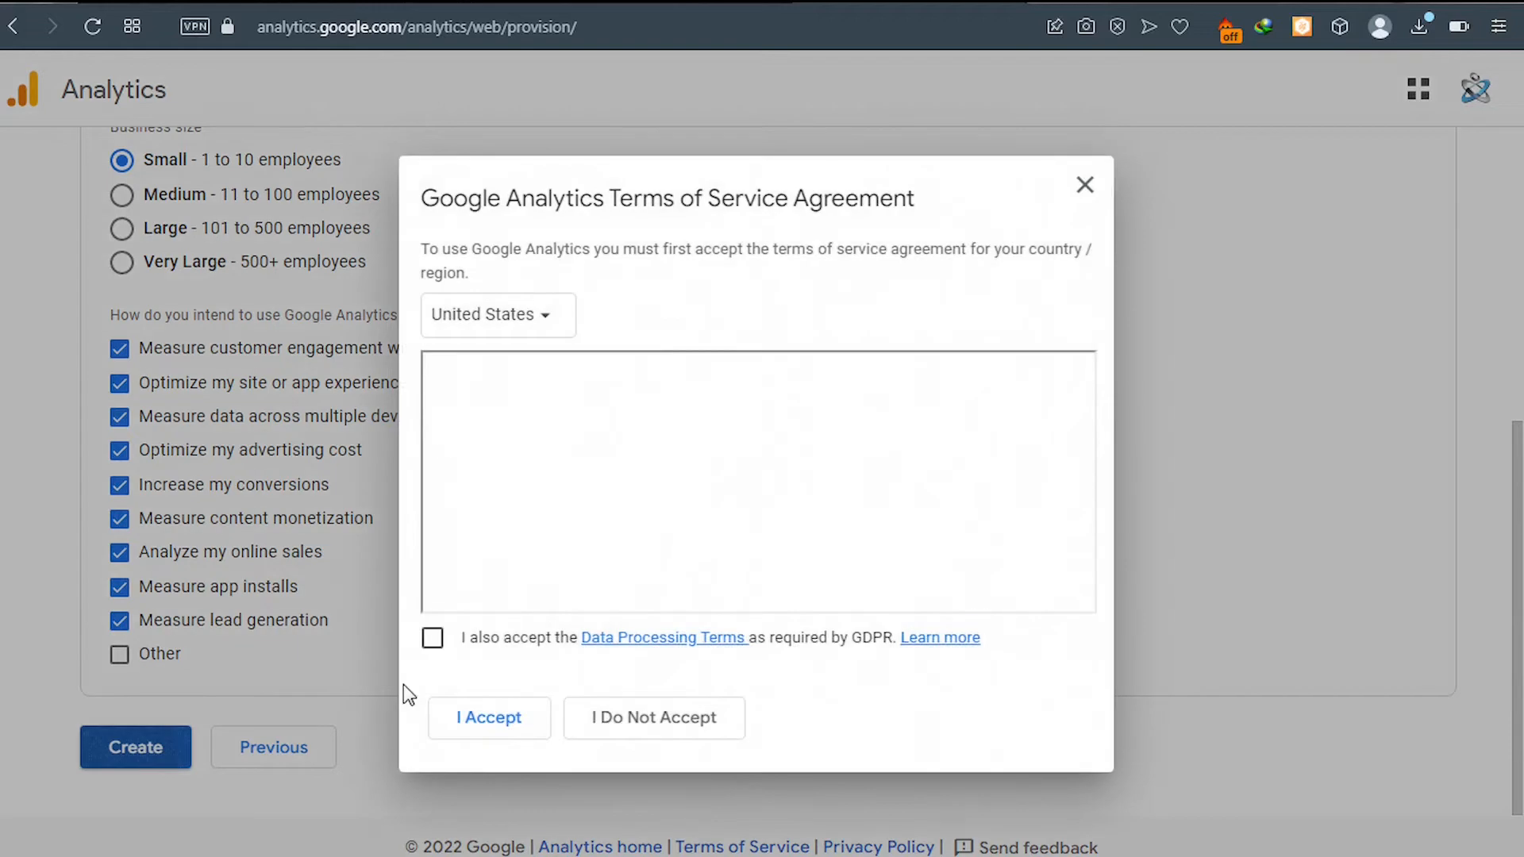
scroll(589, 505, "down", 1)
scroll(590, 505, "down", 10)
scroll(589, 505, "down", 15)
scroll(589, 505, "down", 15)
scroll(590, 505, "down", 20)
scroll(590, 505, "down", 10)
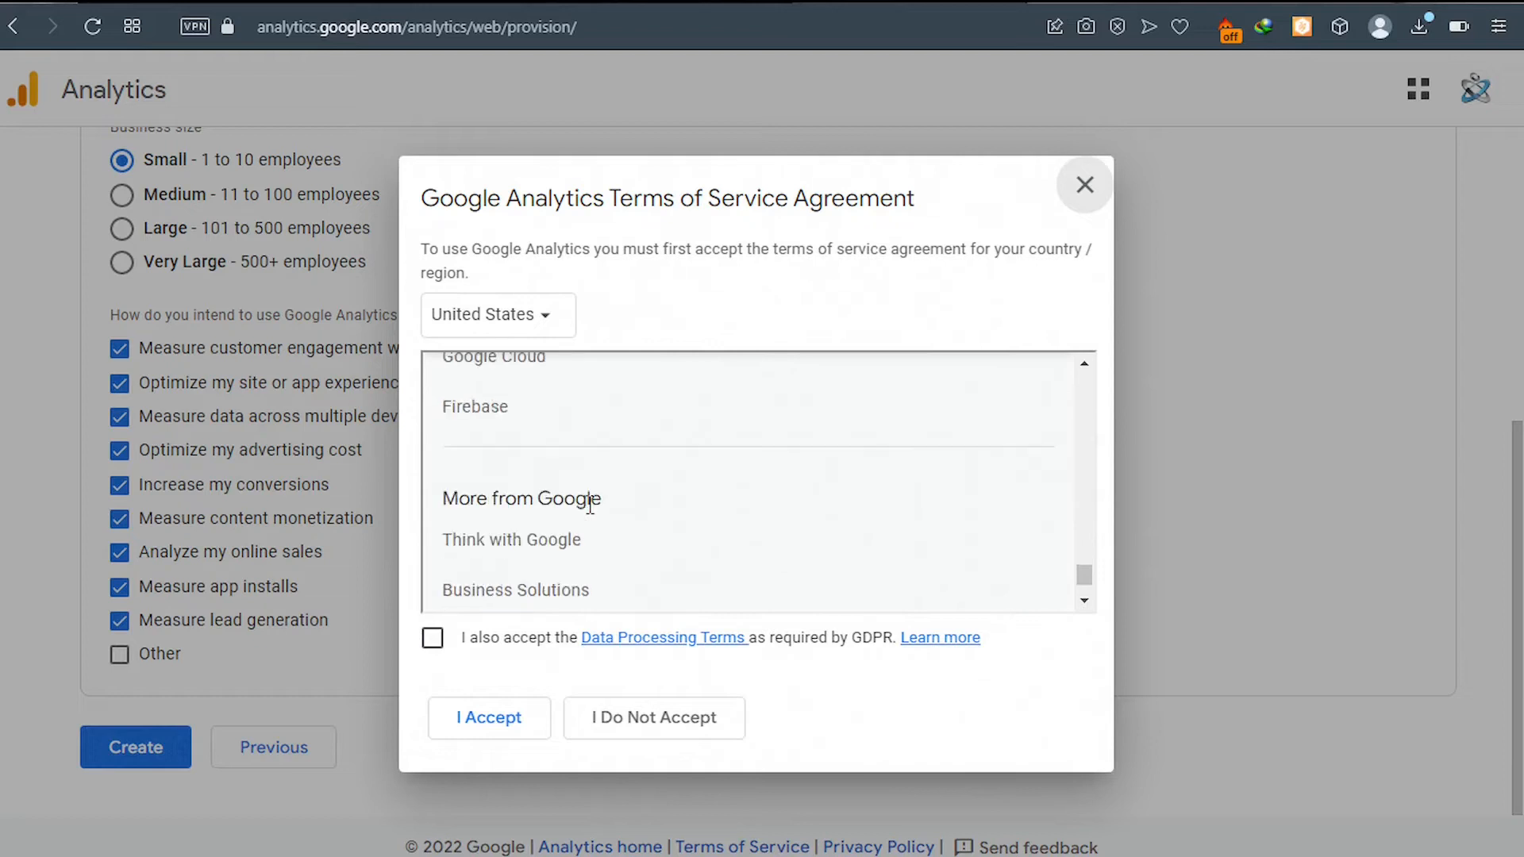
left_click(433, 639)
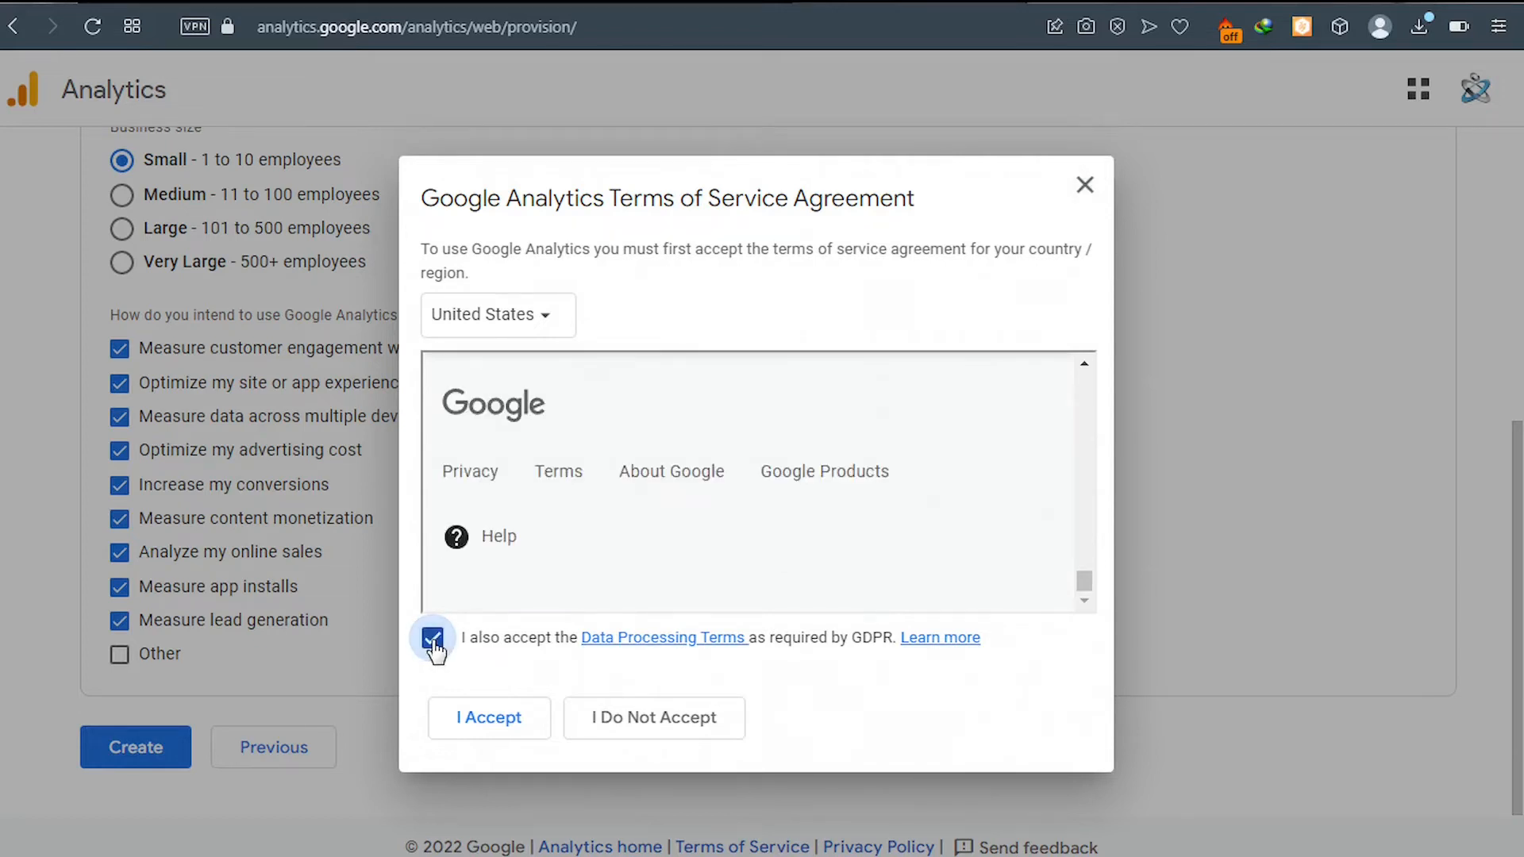
left_click(484, 724)
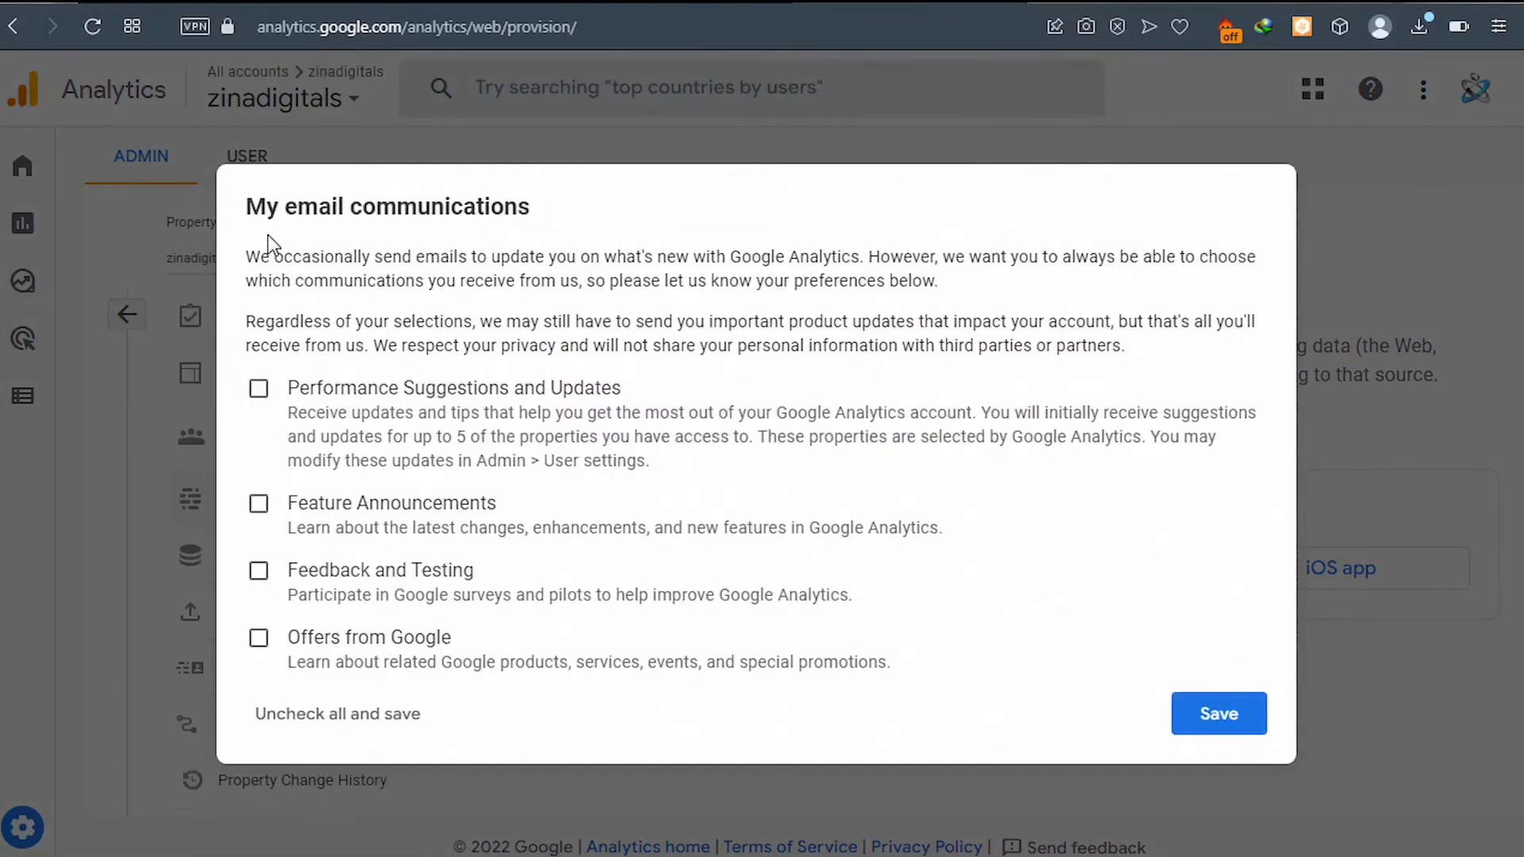
- Opt in to emails for Performance Suggestions and Updates, Feedback and Testing, and Offers from Google, and save the preferences
left_click(262, 392)
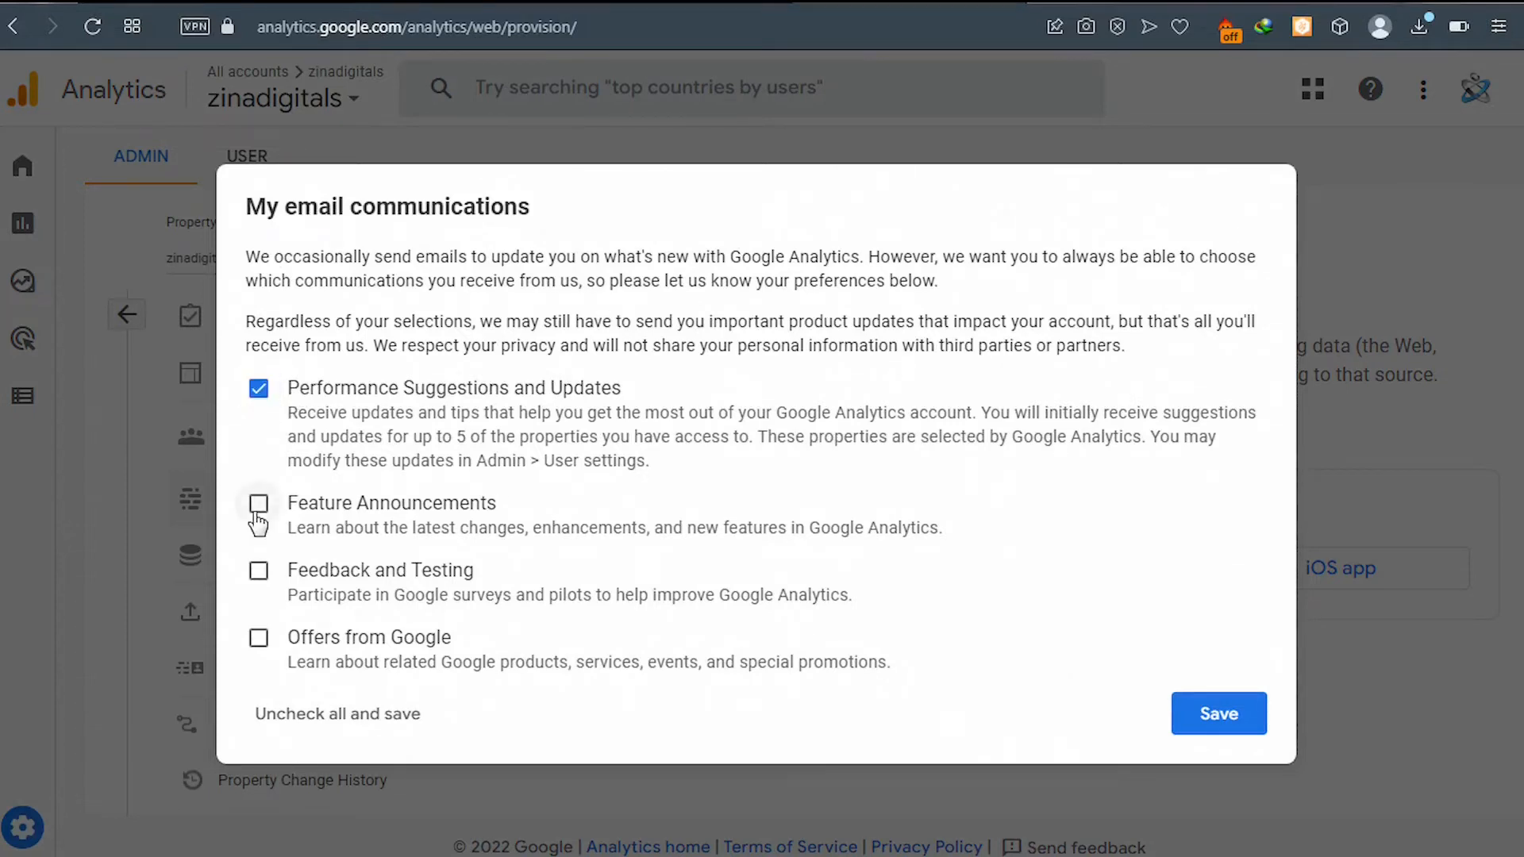
left_click(258, 574)
left_click(255, 645)
left_click(1207, 720)
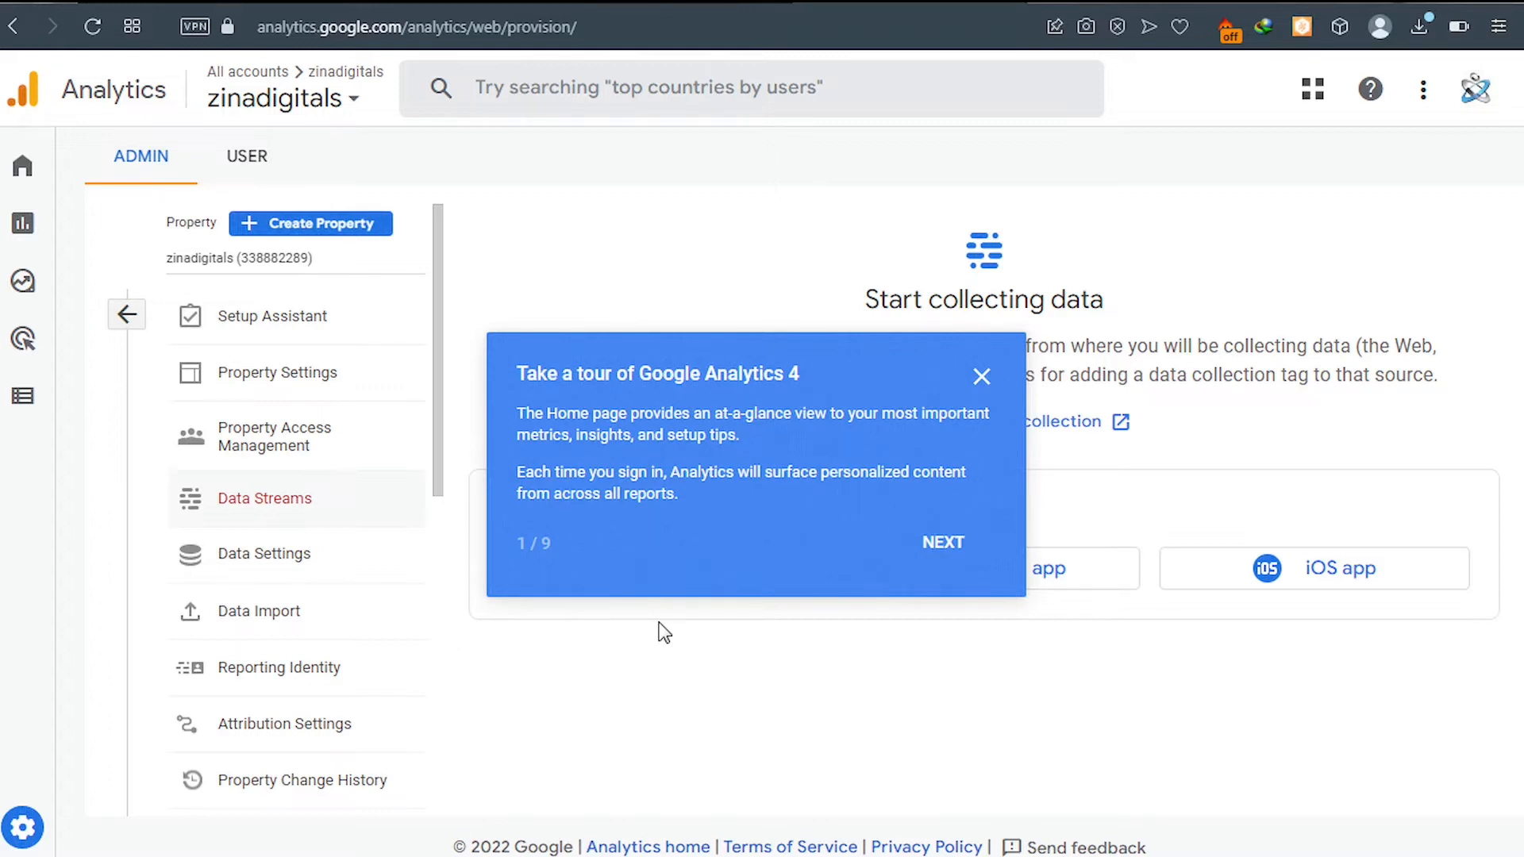
- Dismiss the Google Analytics 4 tour and start setting up a data stream for the Web platform
left_click(982, 376)
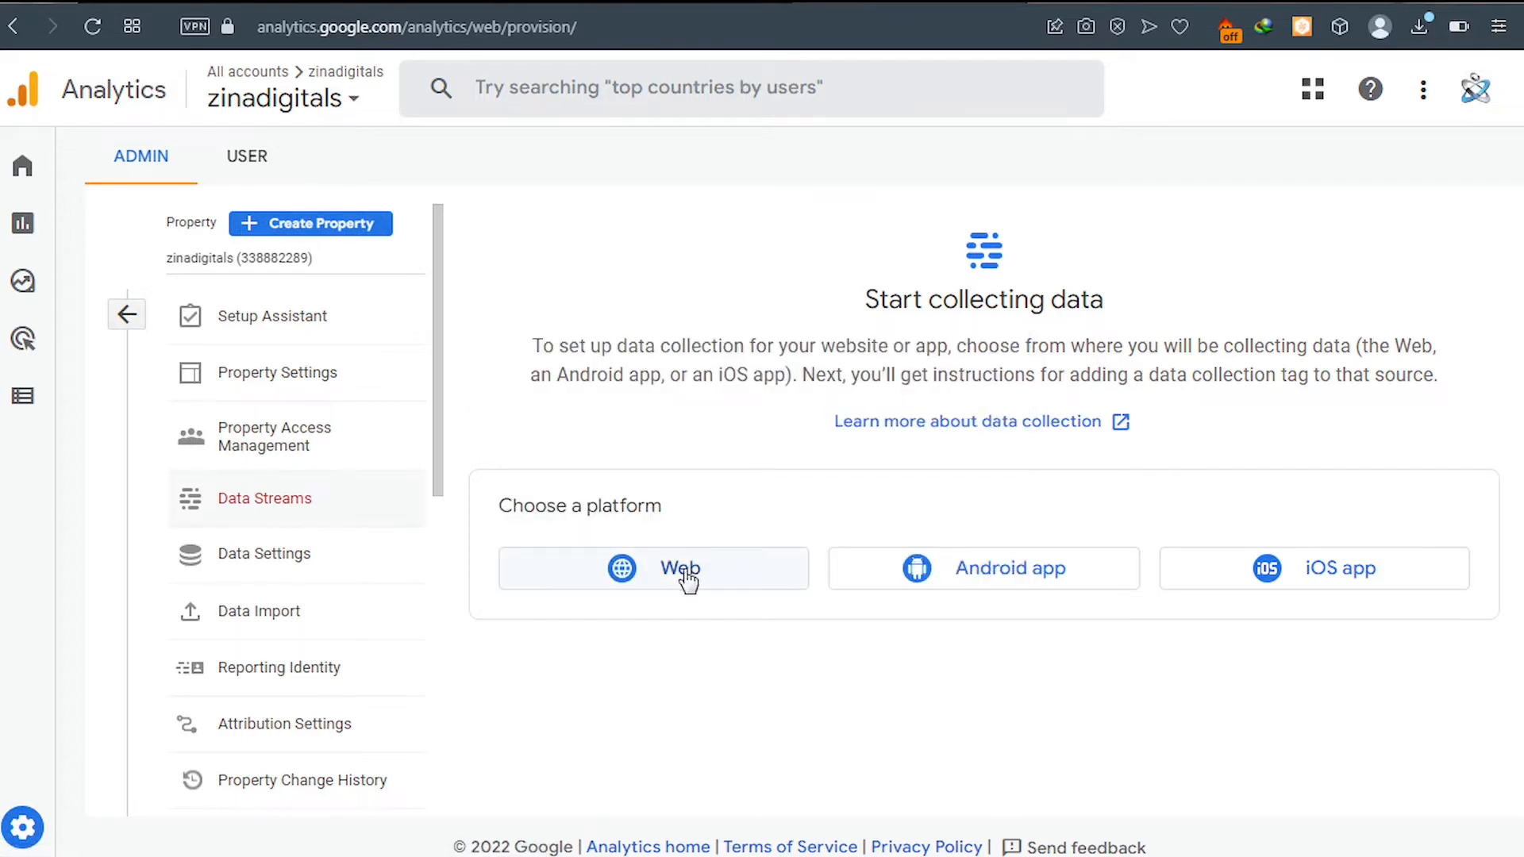
left_click(650, 576)
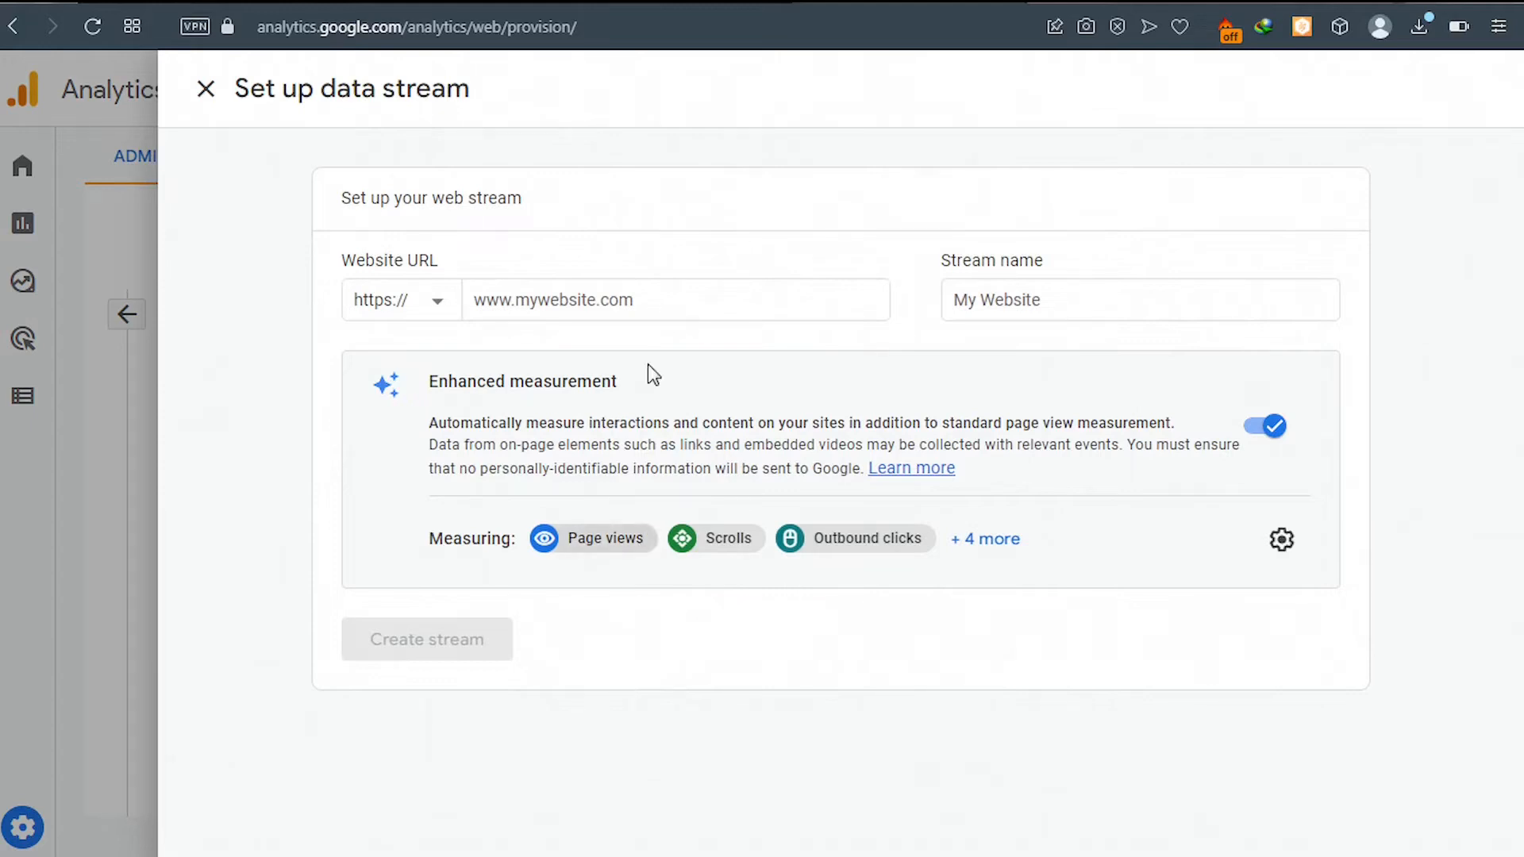
left_click(644, 304)
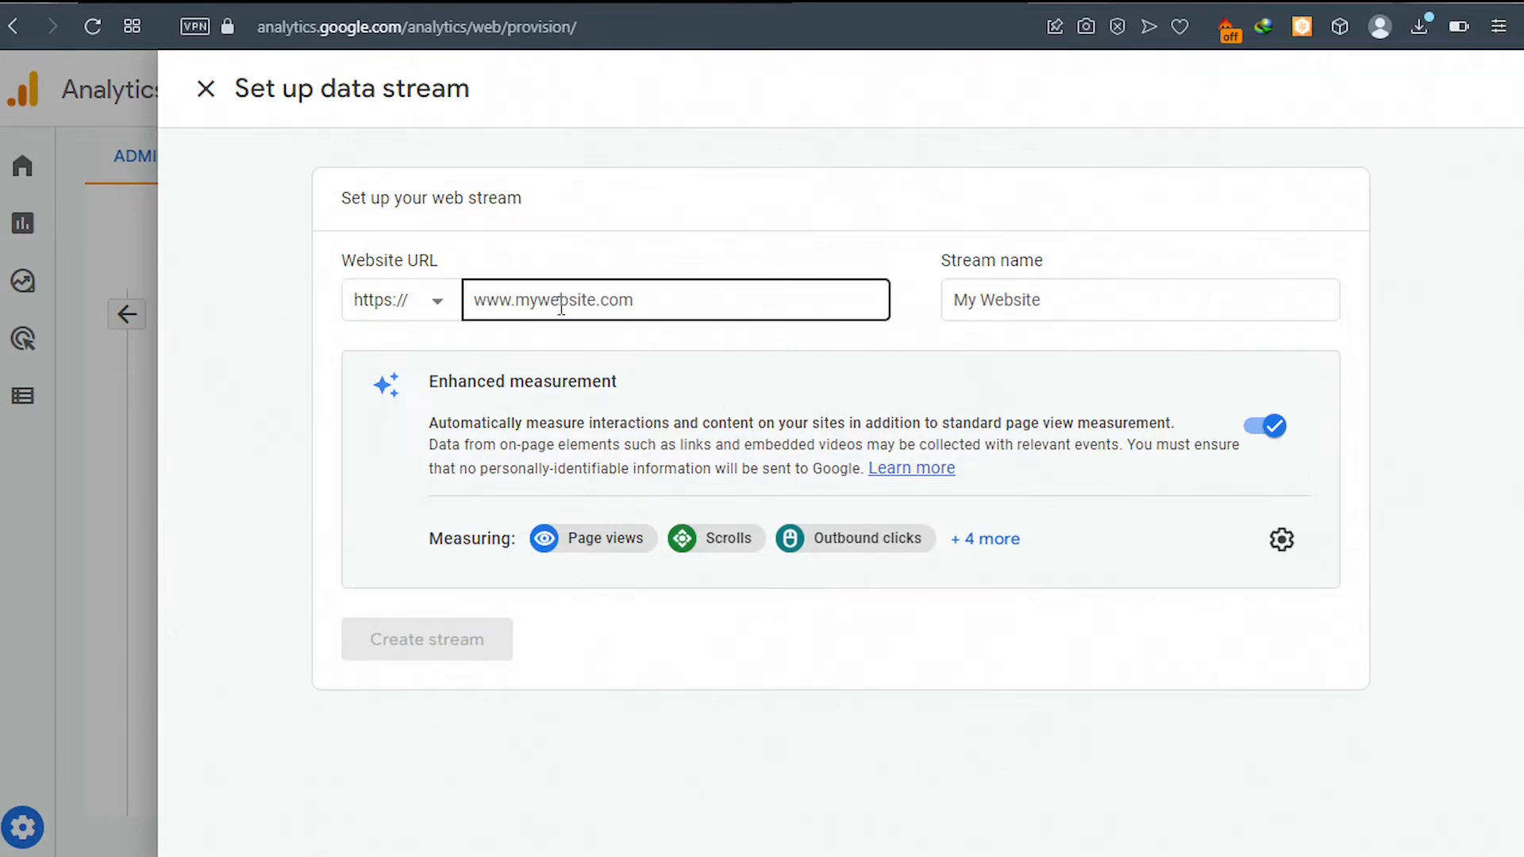
left_click(429, 4)
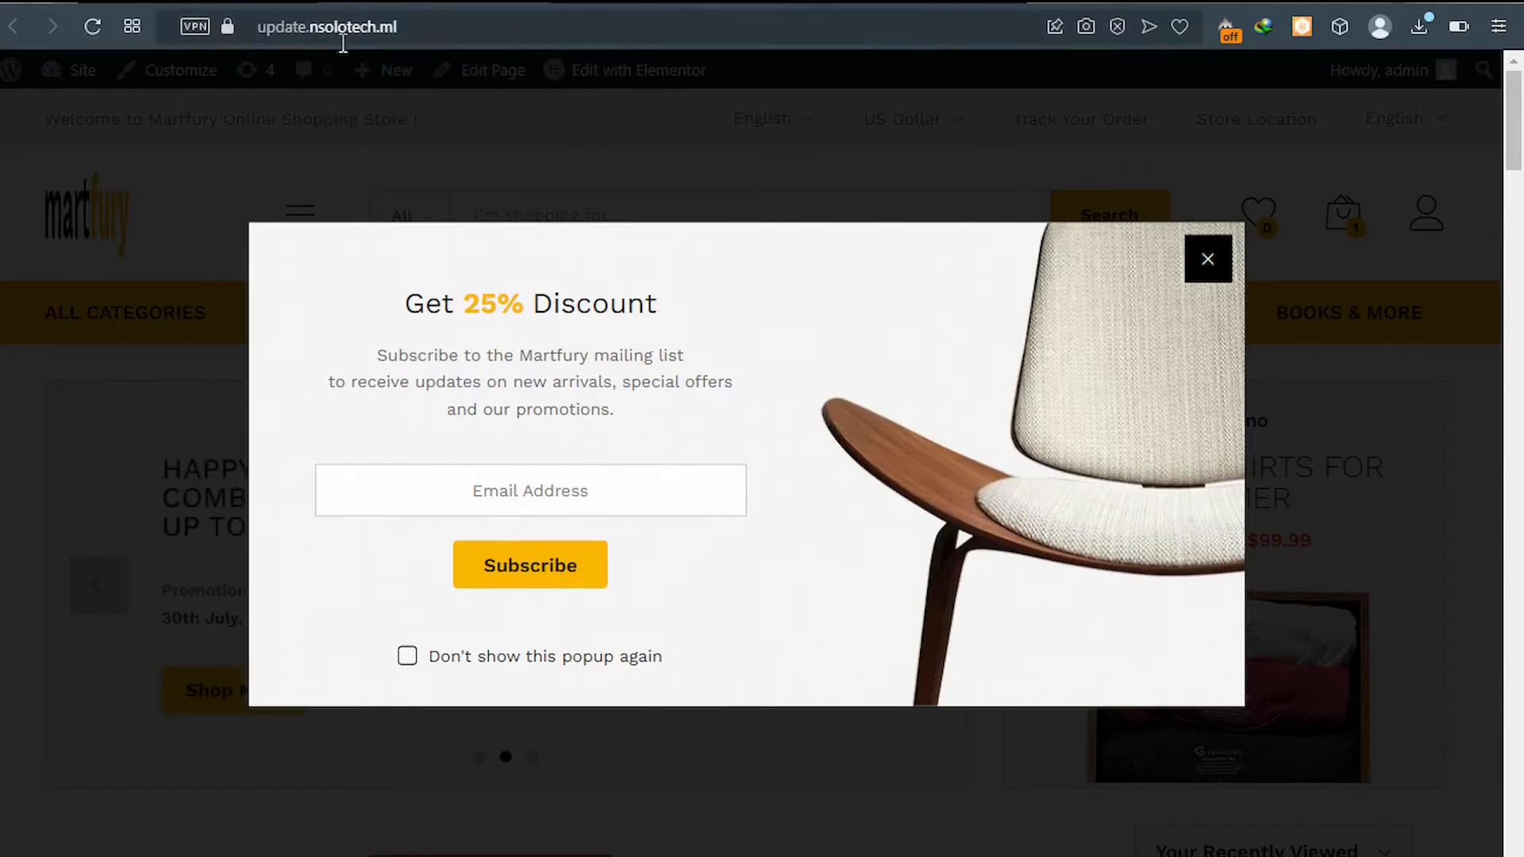
left_click(422, 28)
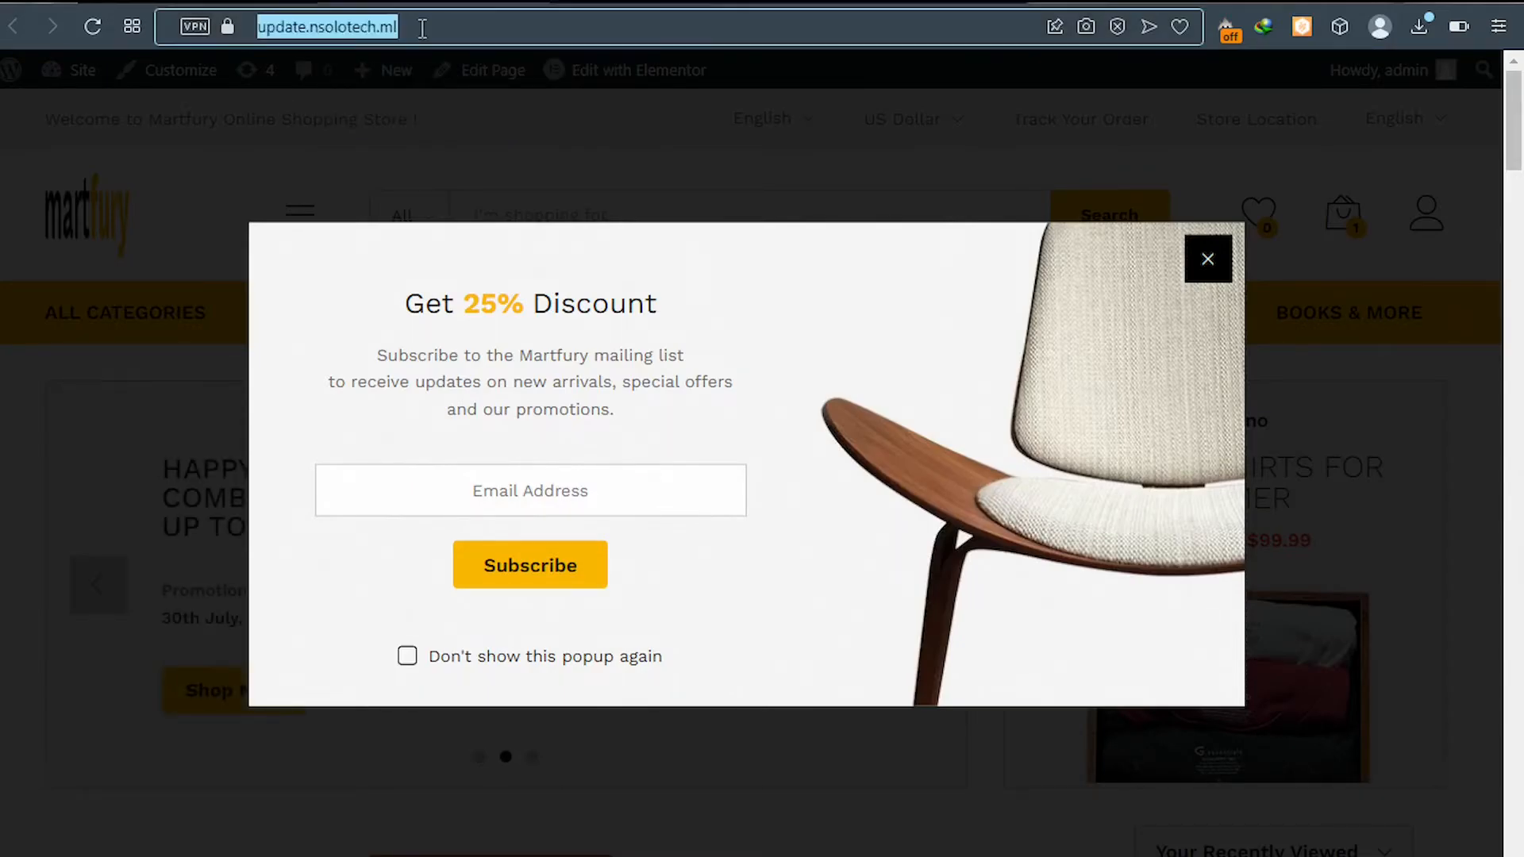
right_click(351, 30)
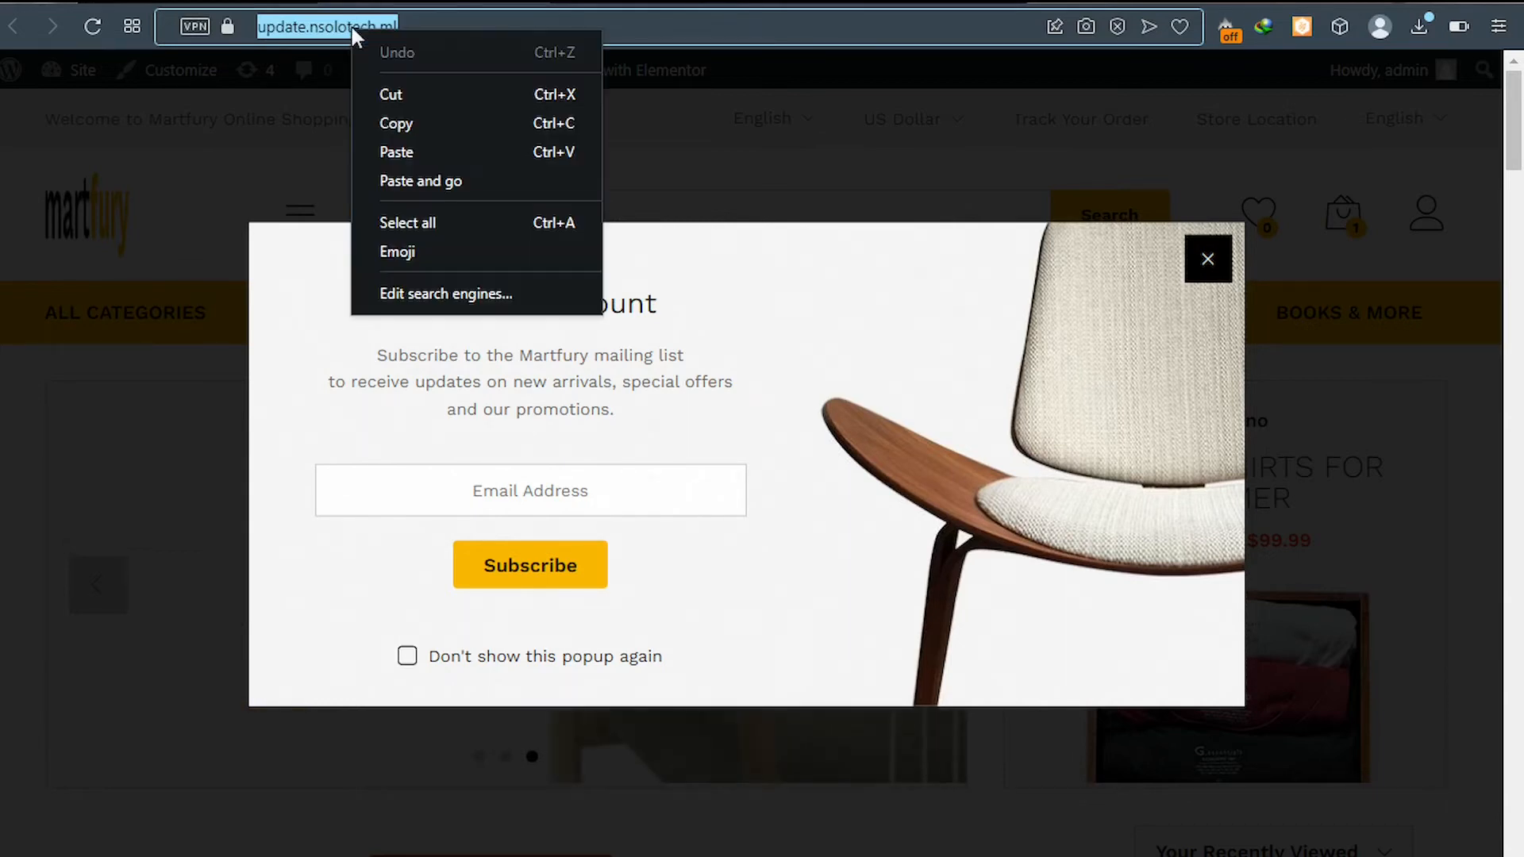
left_click(405, 123)
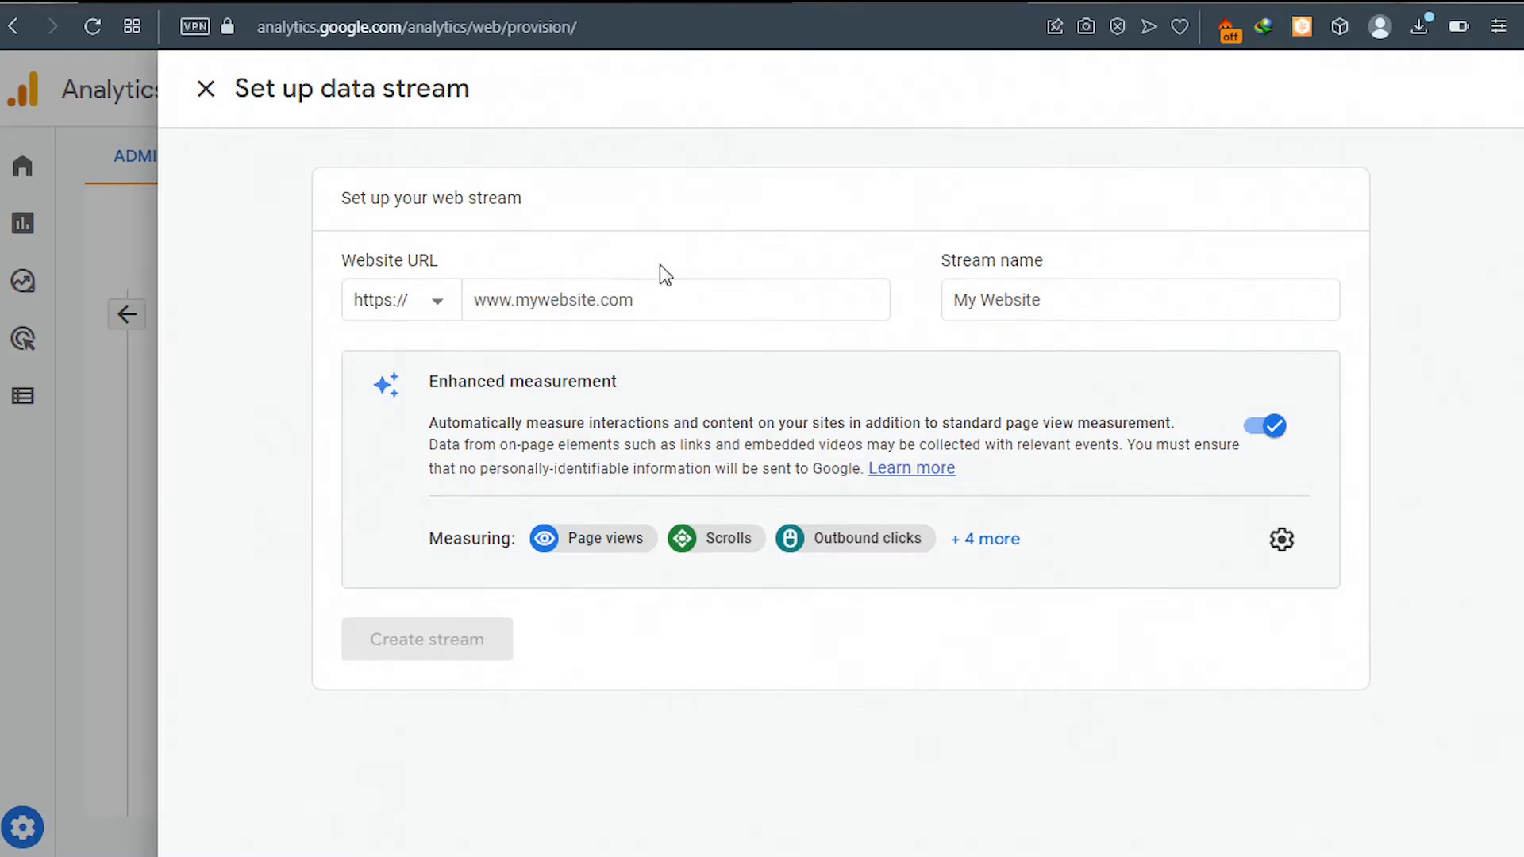
left_click(617, 302)
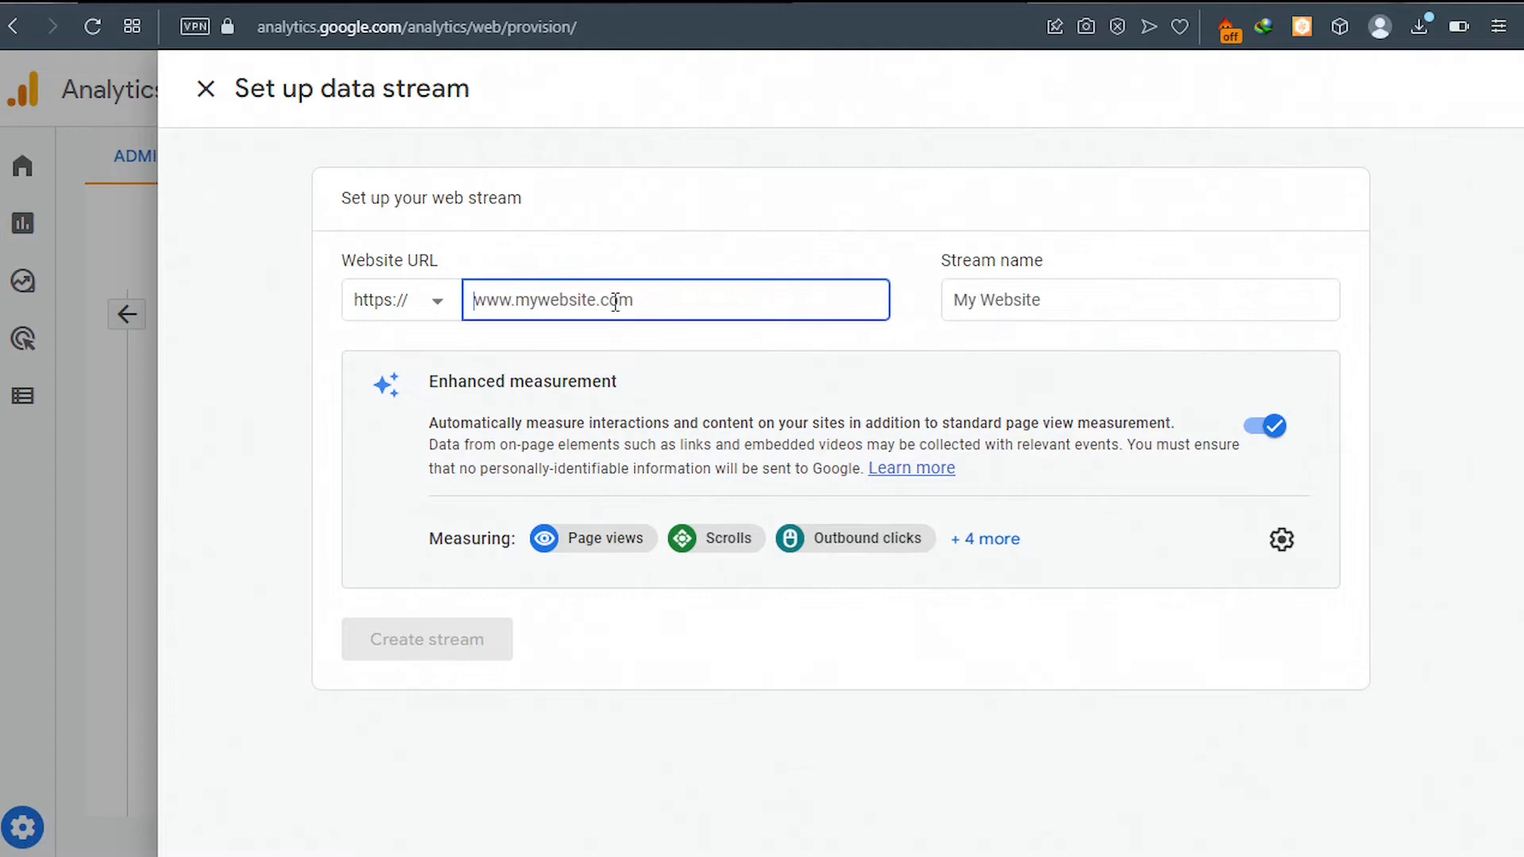
key("ctrl+v")
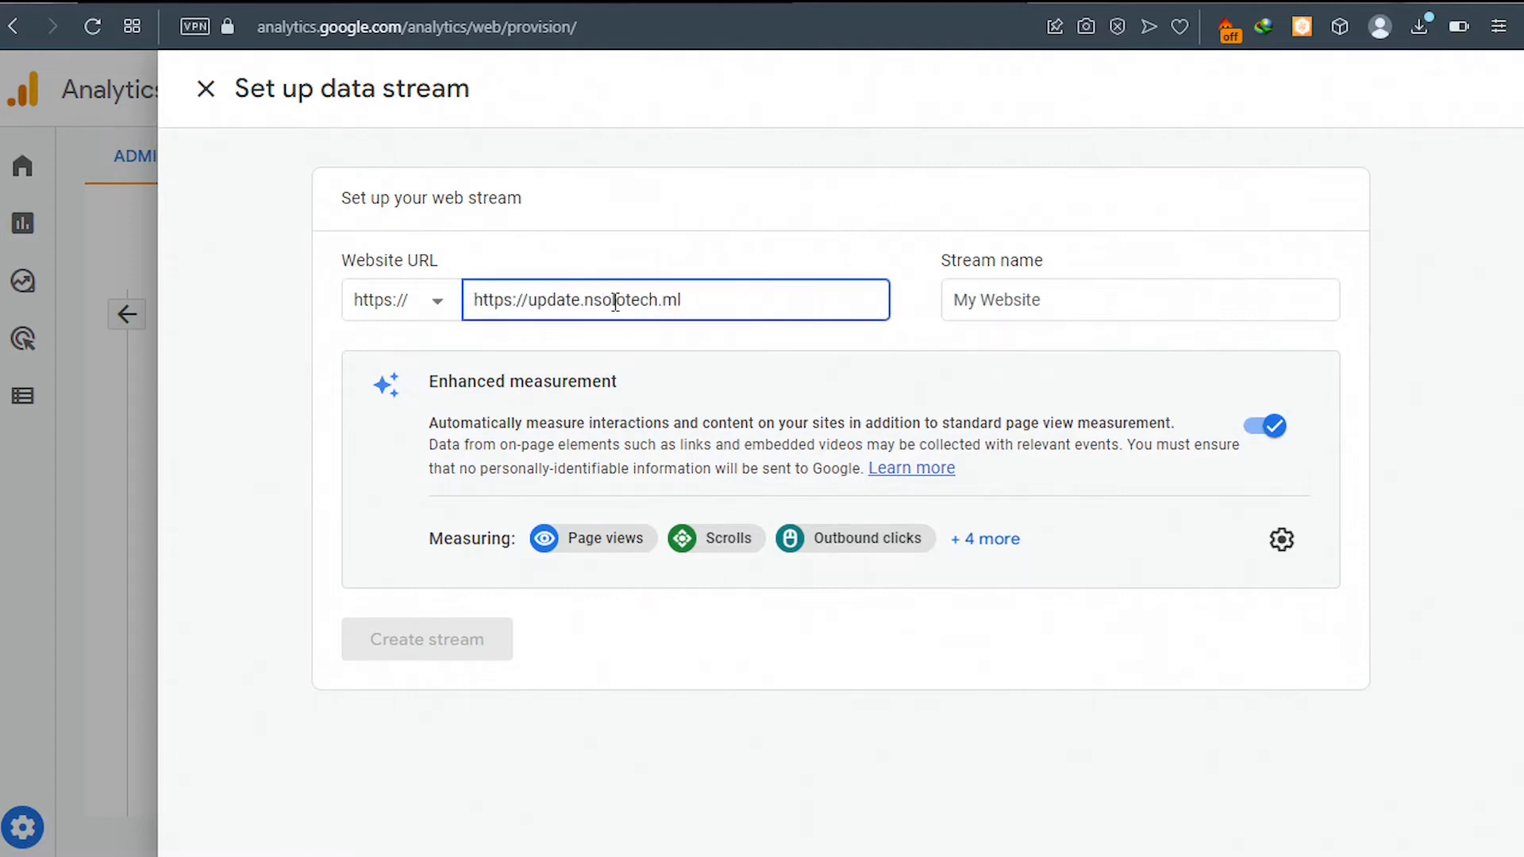
left_click_drag(528, 302, 468, 302)
key("BackSpace")
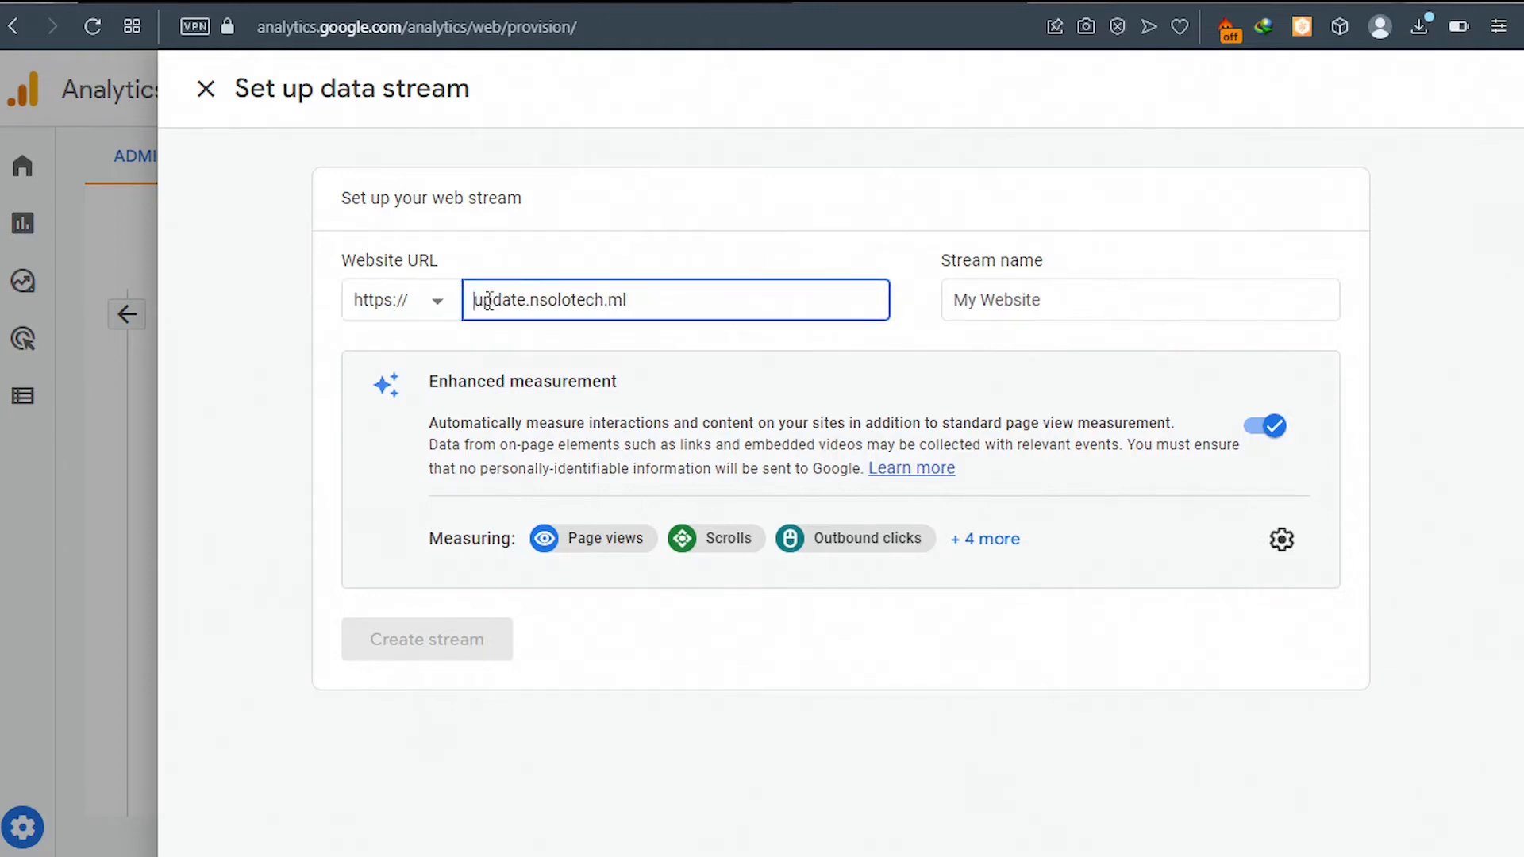
- Name the web stream zinadigitals and create it with enhanced measurement left on
left_click(982, 301)
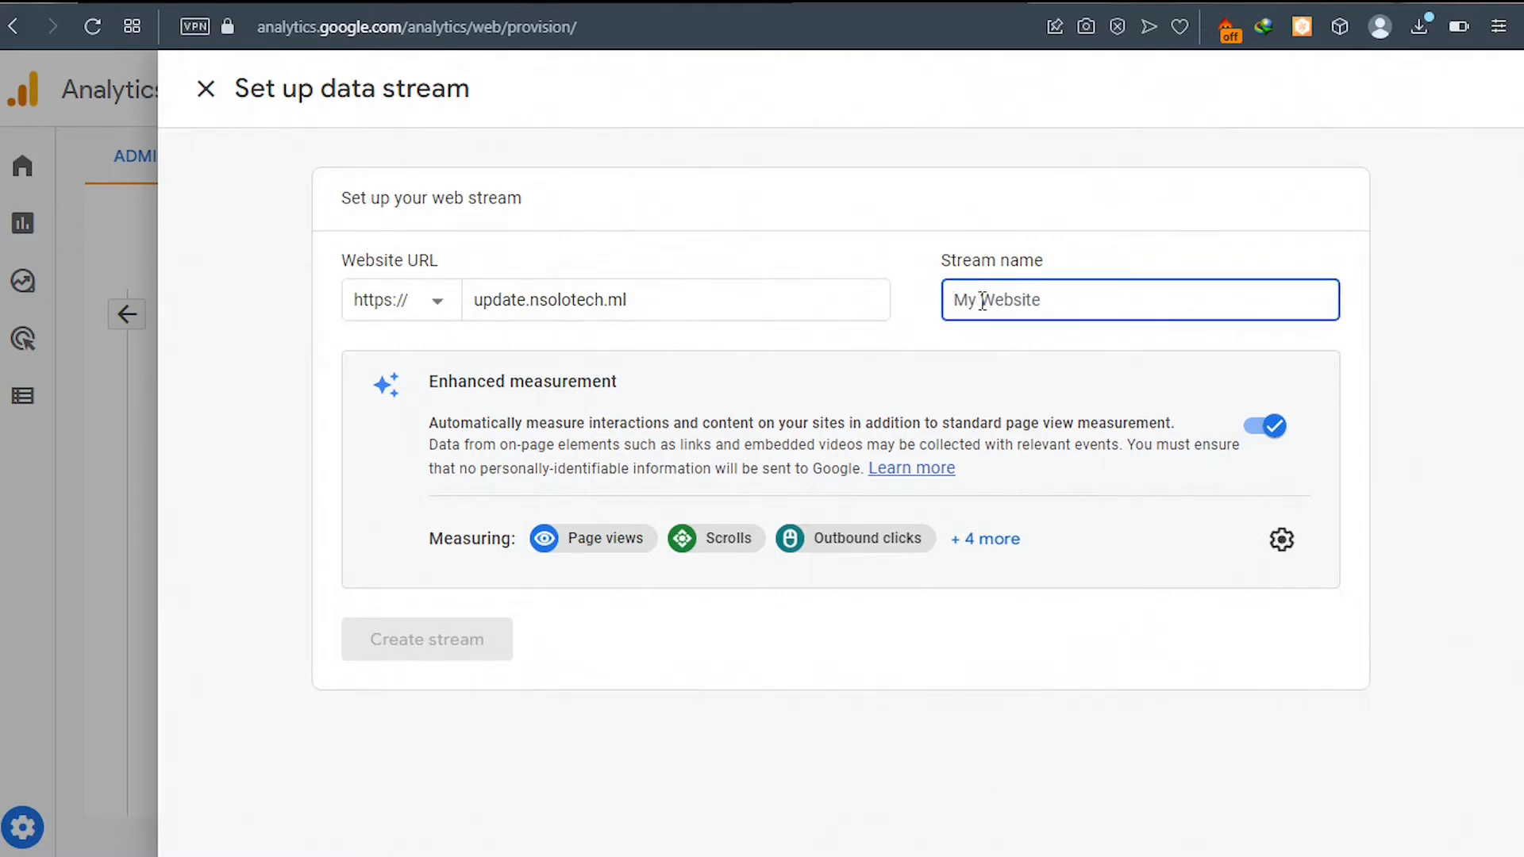
type("zina")
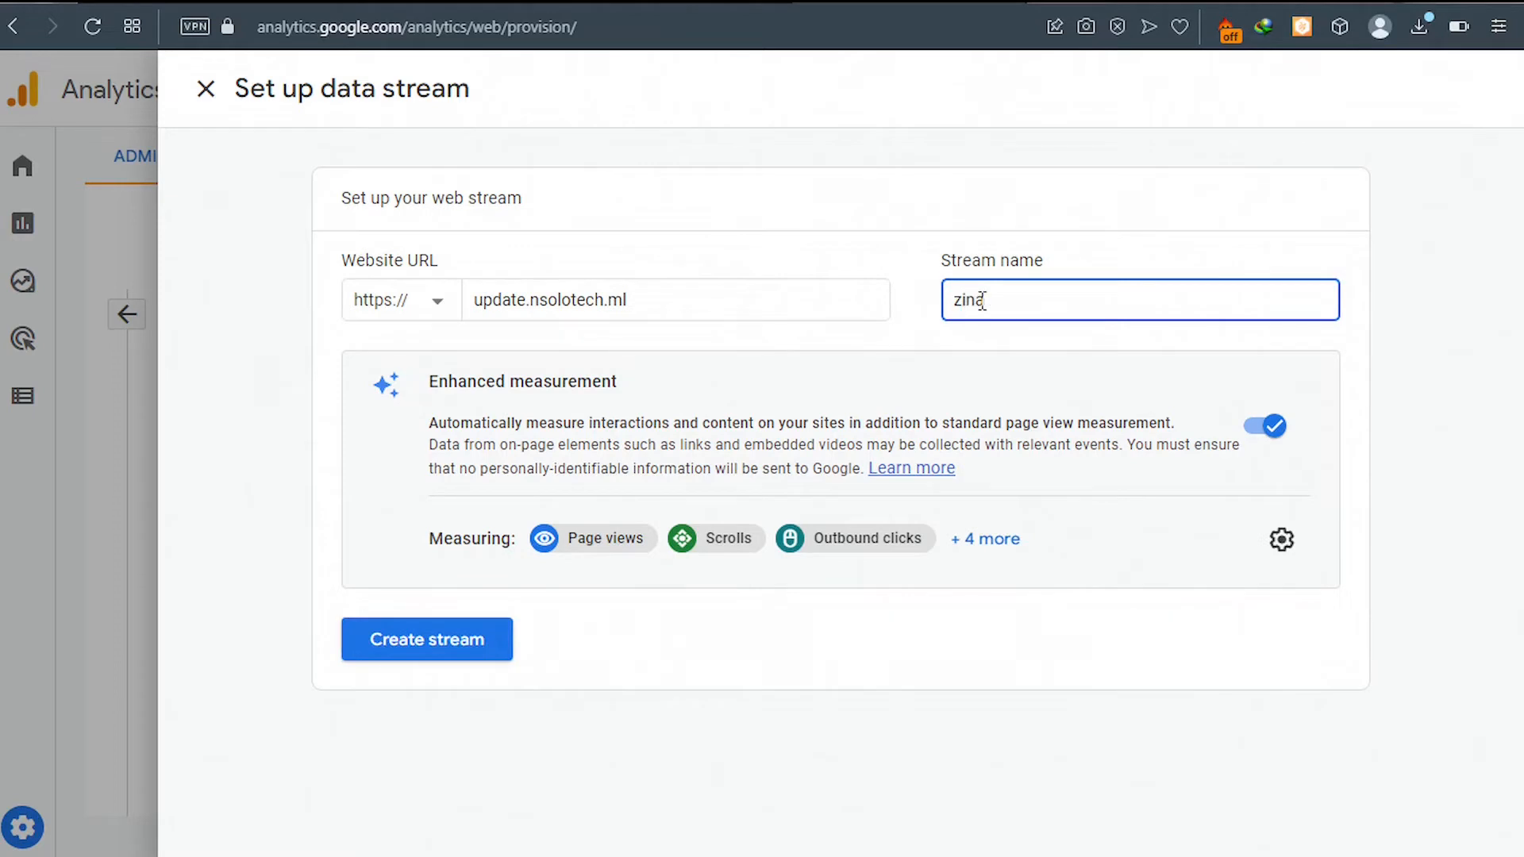
type("digitals")
left_click(434, 643)
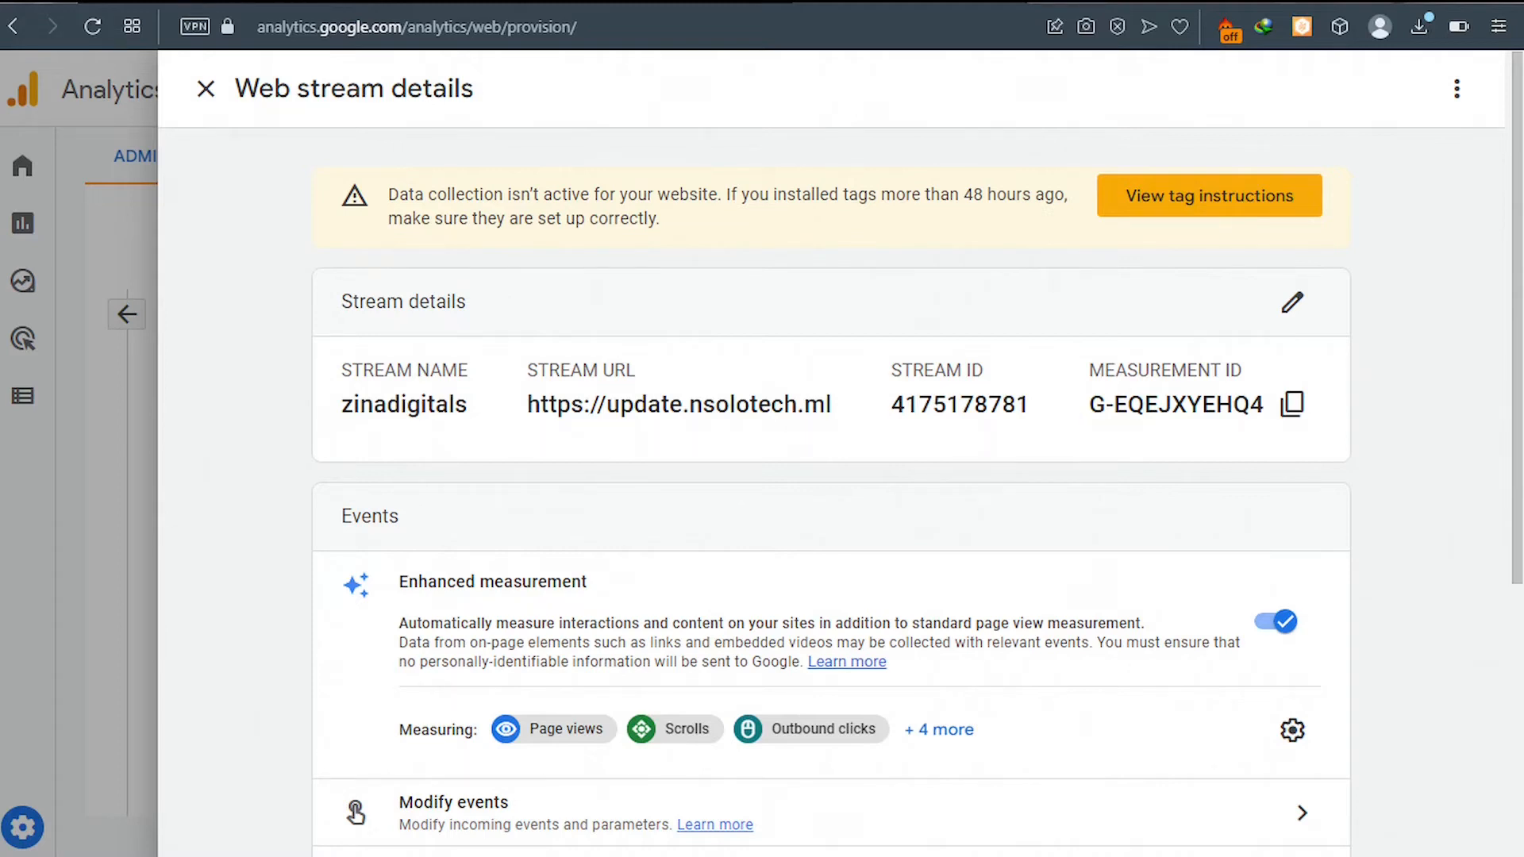
- Switch to the site's WordPress dashboard and open the page for adding new plugins
left_click(146, 2)
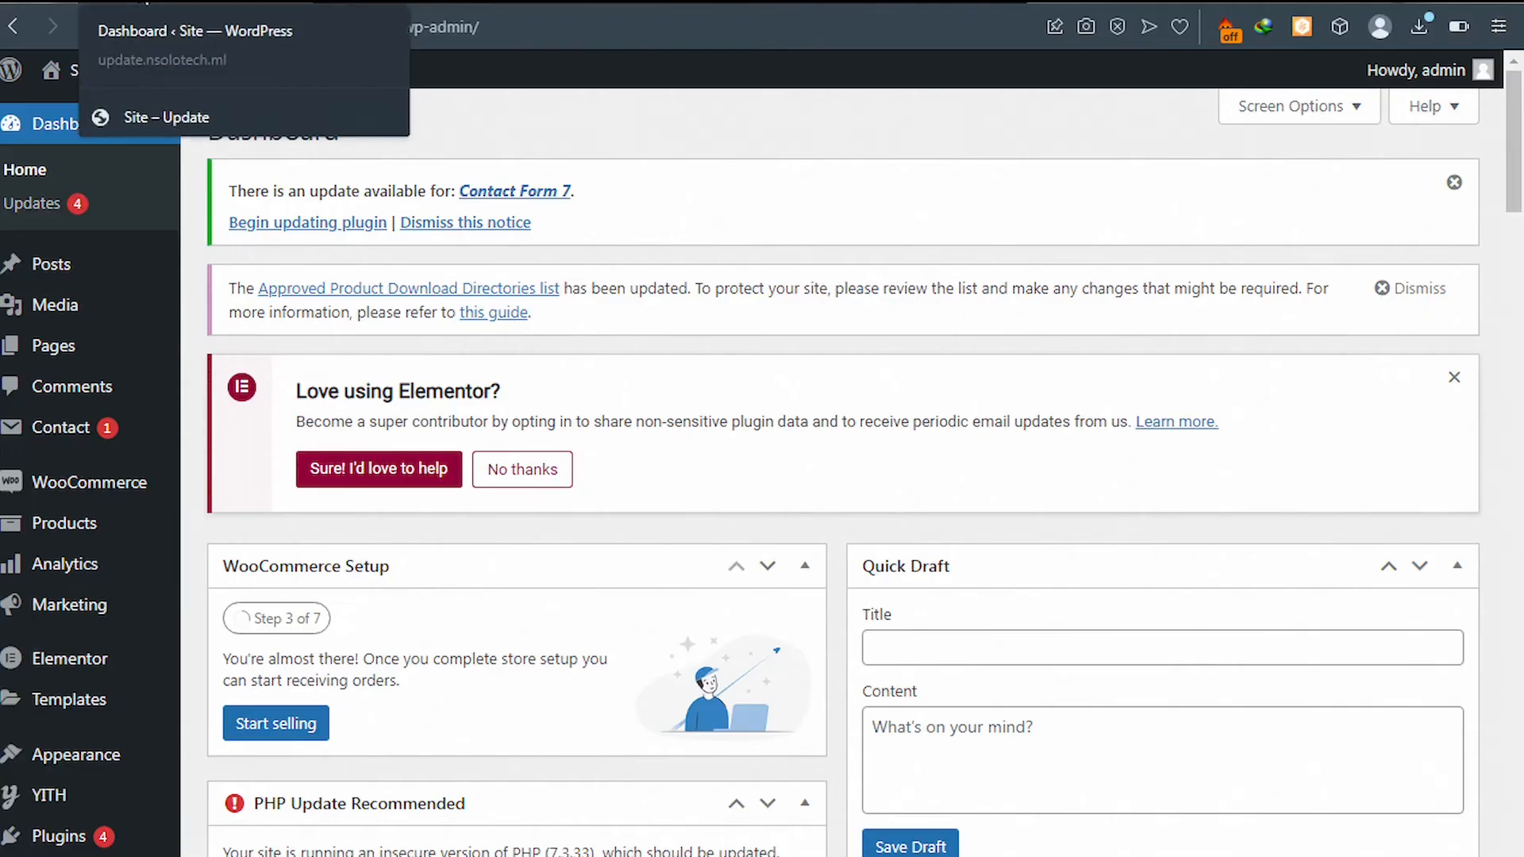
mouse_move(41, 800)
scroll(41, 809, "down", 3)
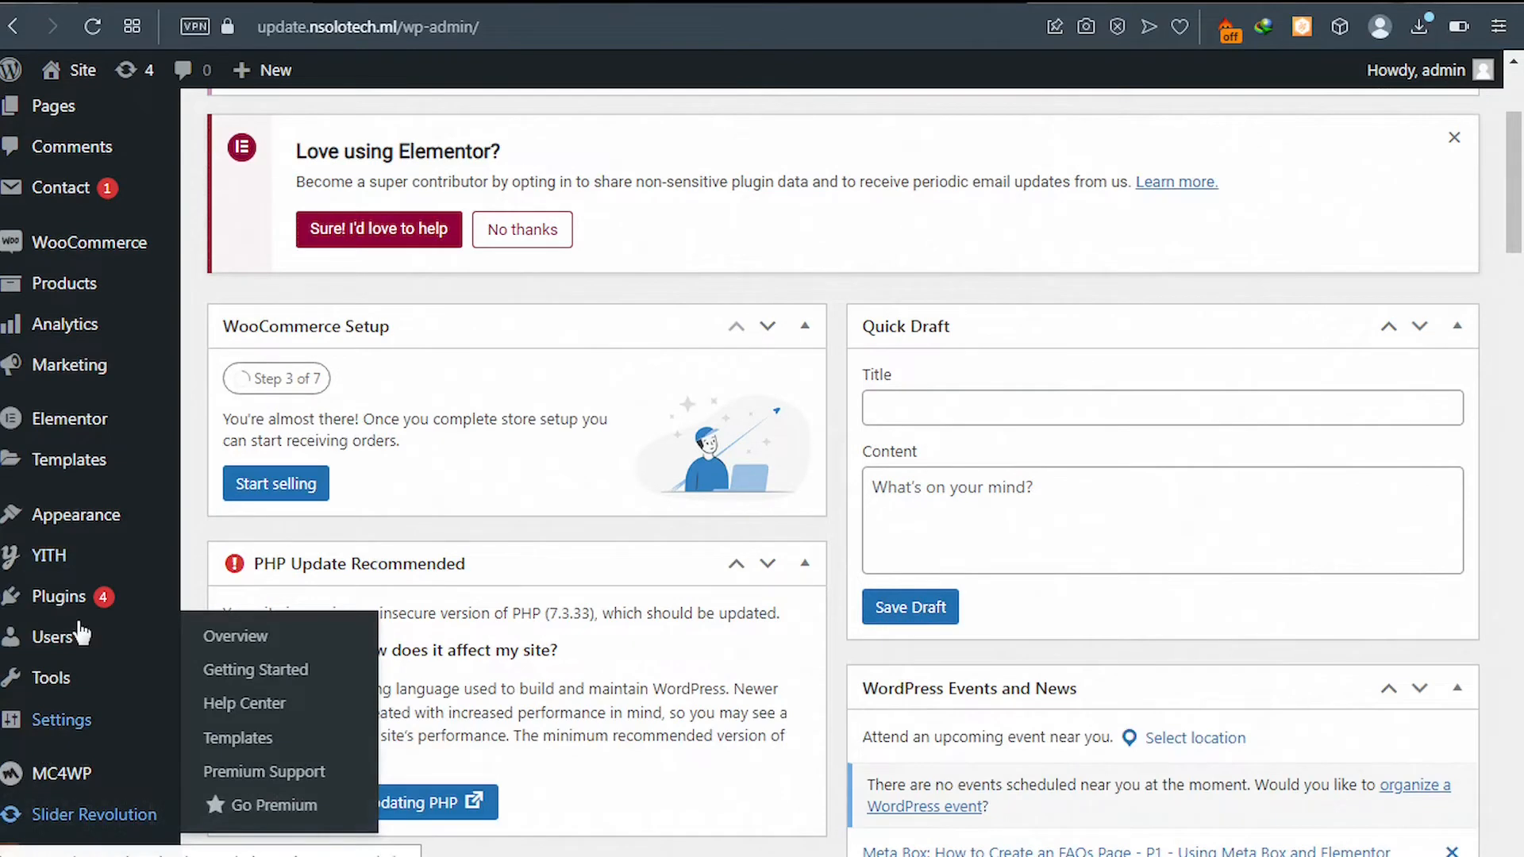
mouse_move(93, 605)
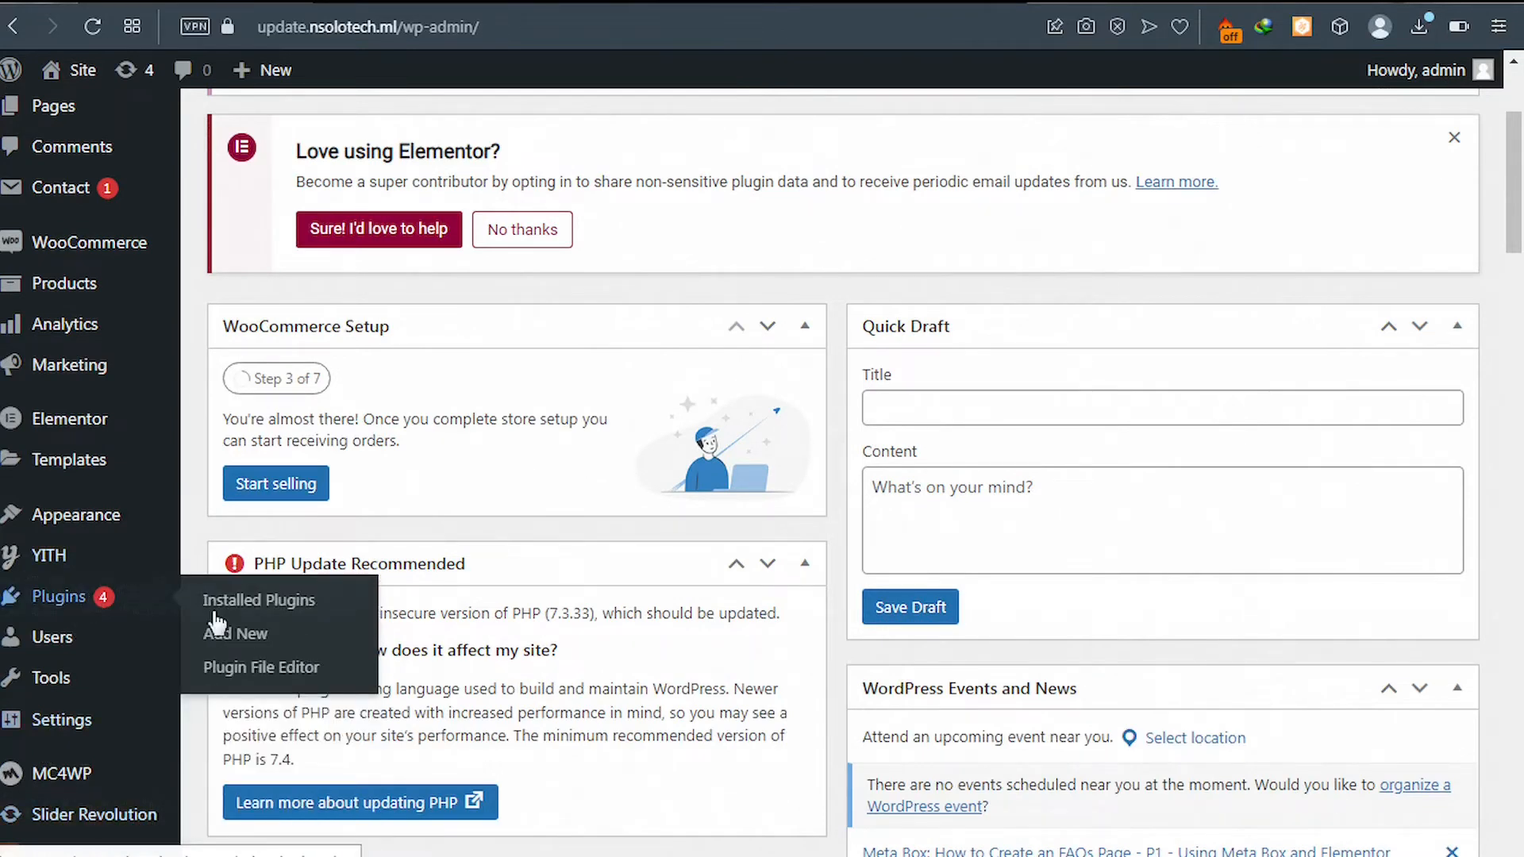
left_click(231, 645)
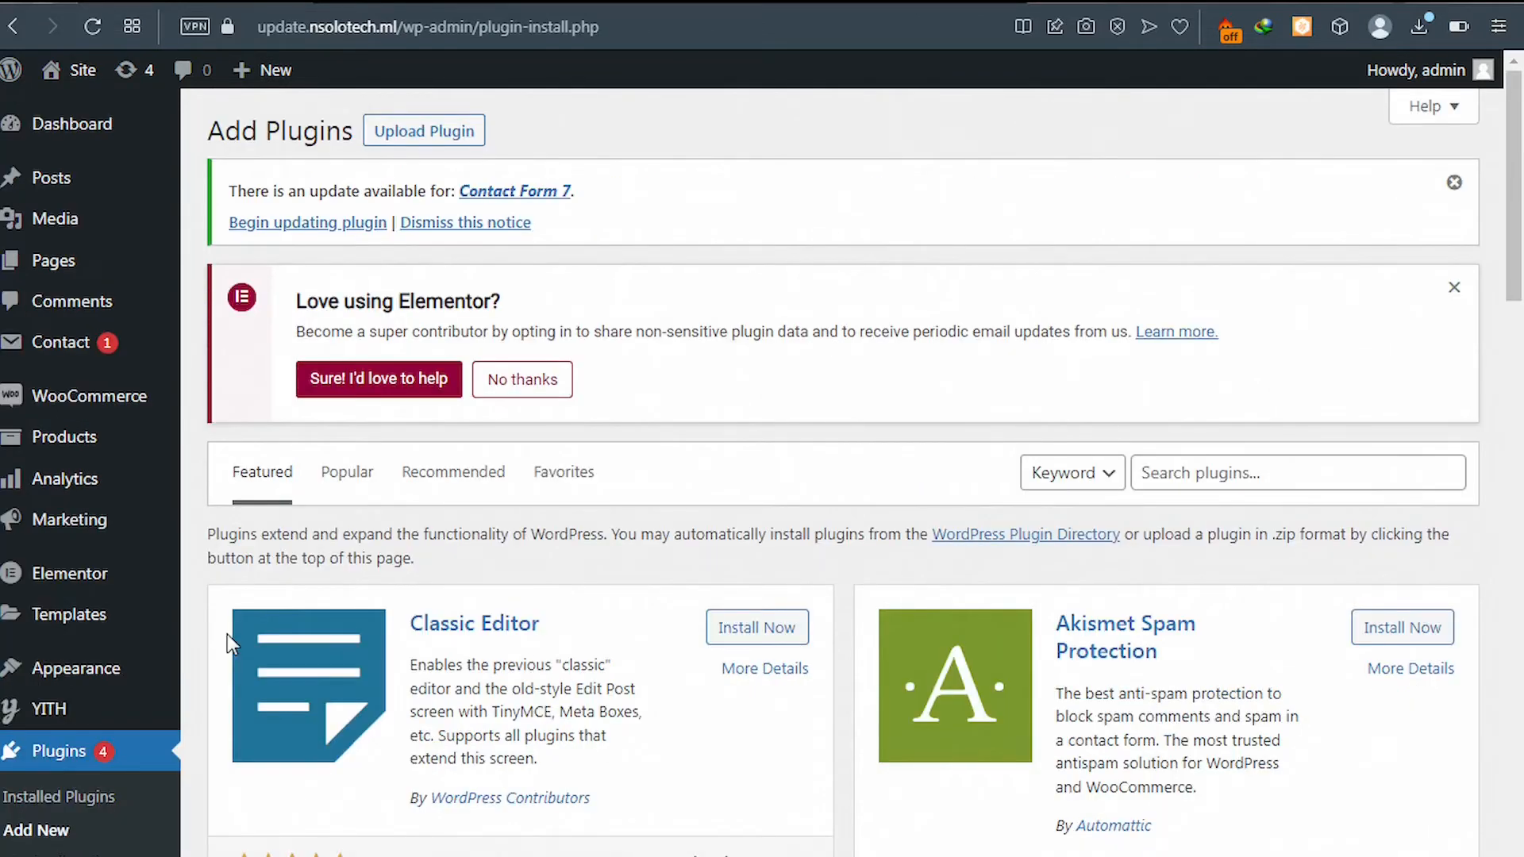
- Search the plugin directory for "site kit", then install and activate Site Kit by Google
left_click(1180, 476)
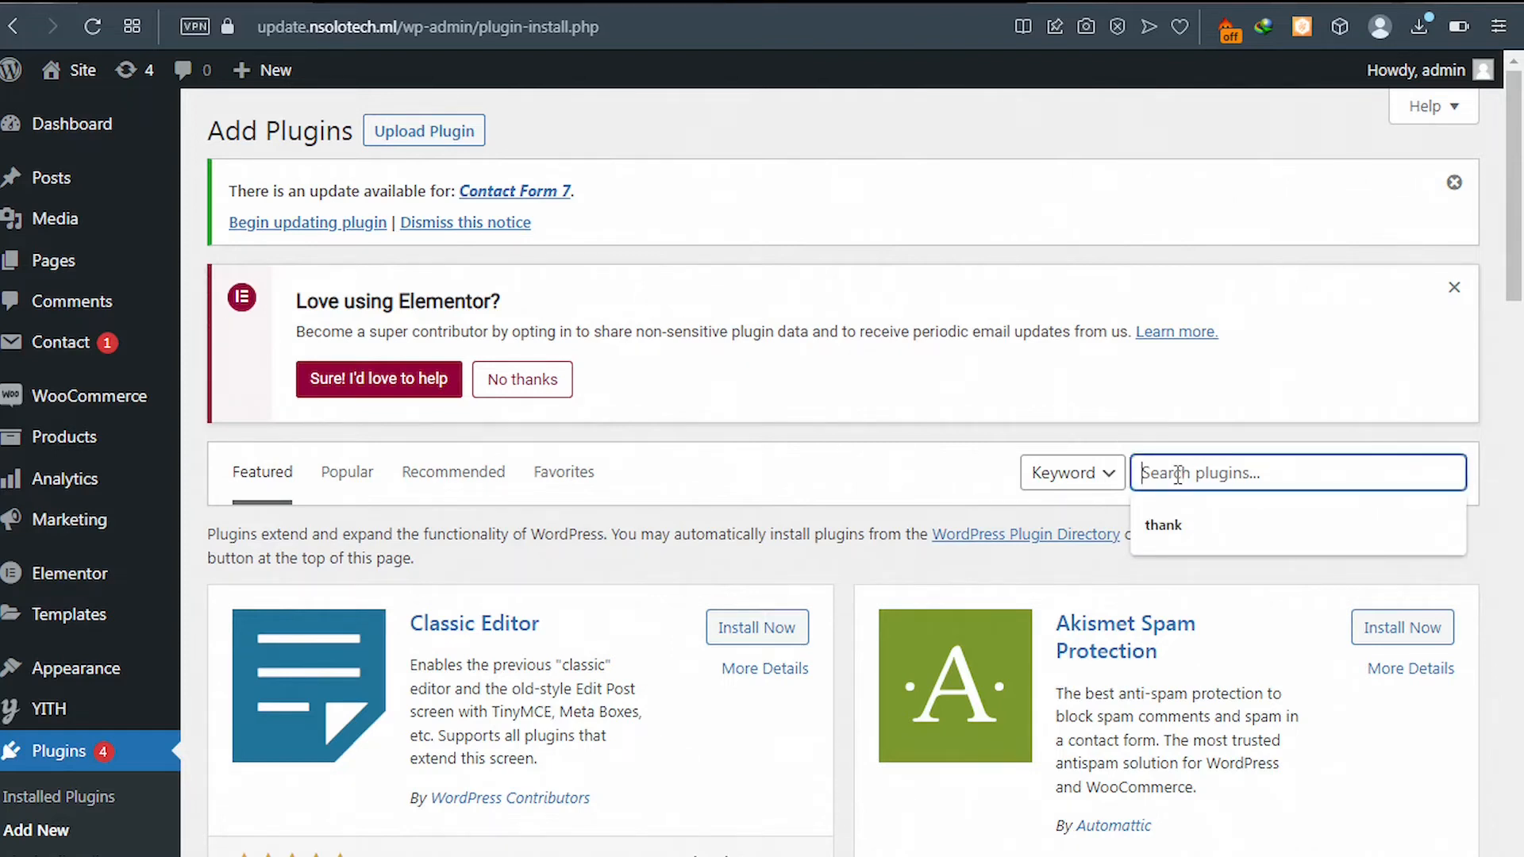
type("site")
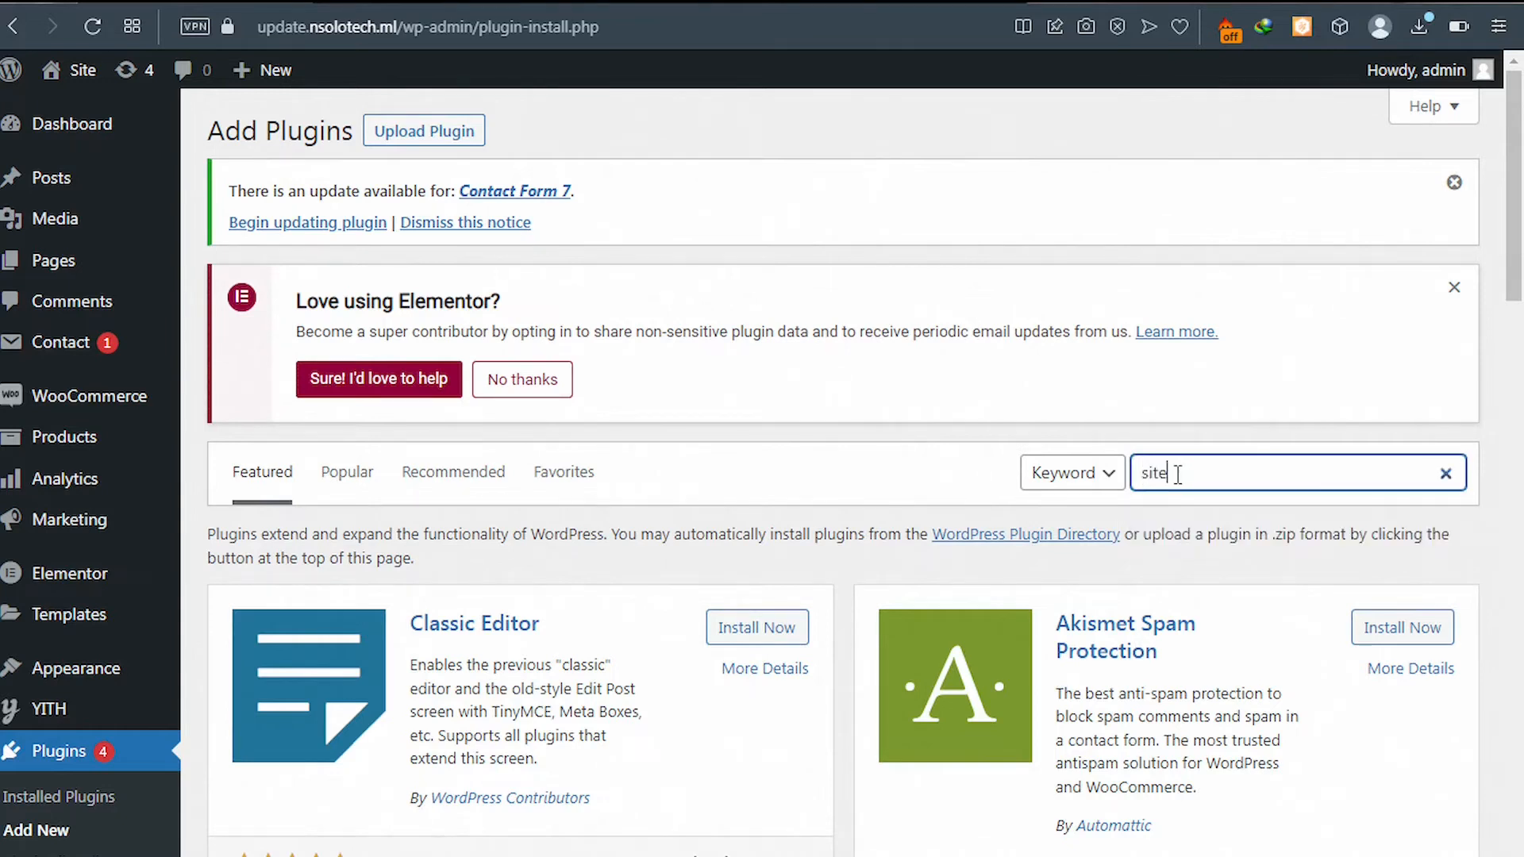
type(" kit")
scroll(1056, 508, "down", 2)
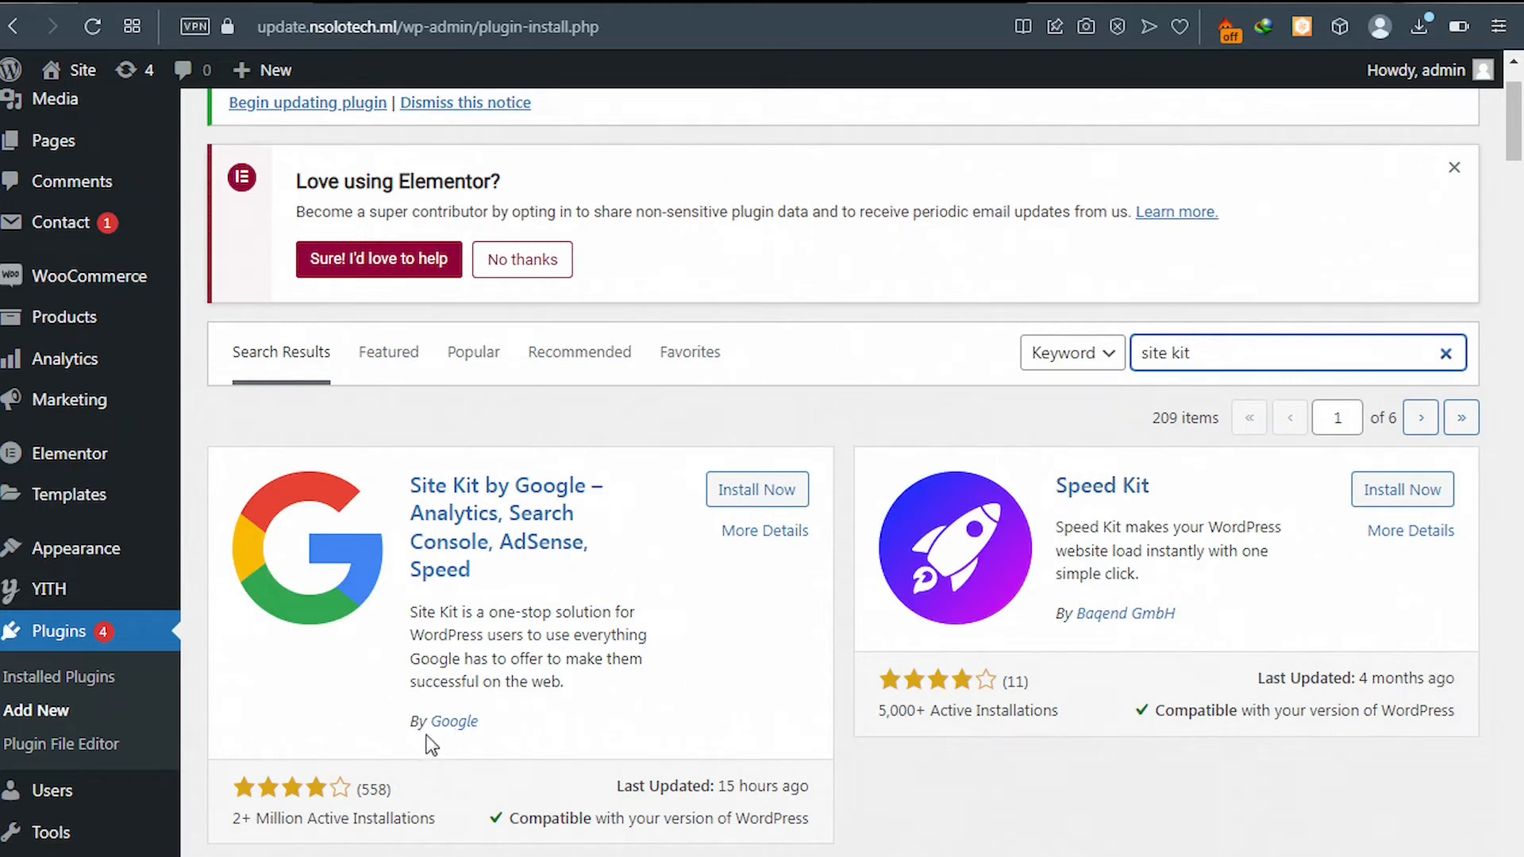
left_click(756, 500)
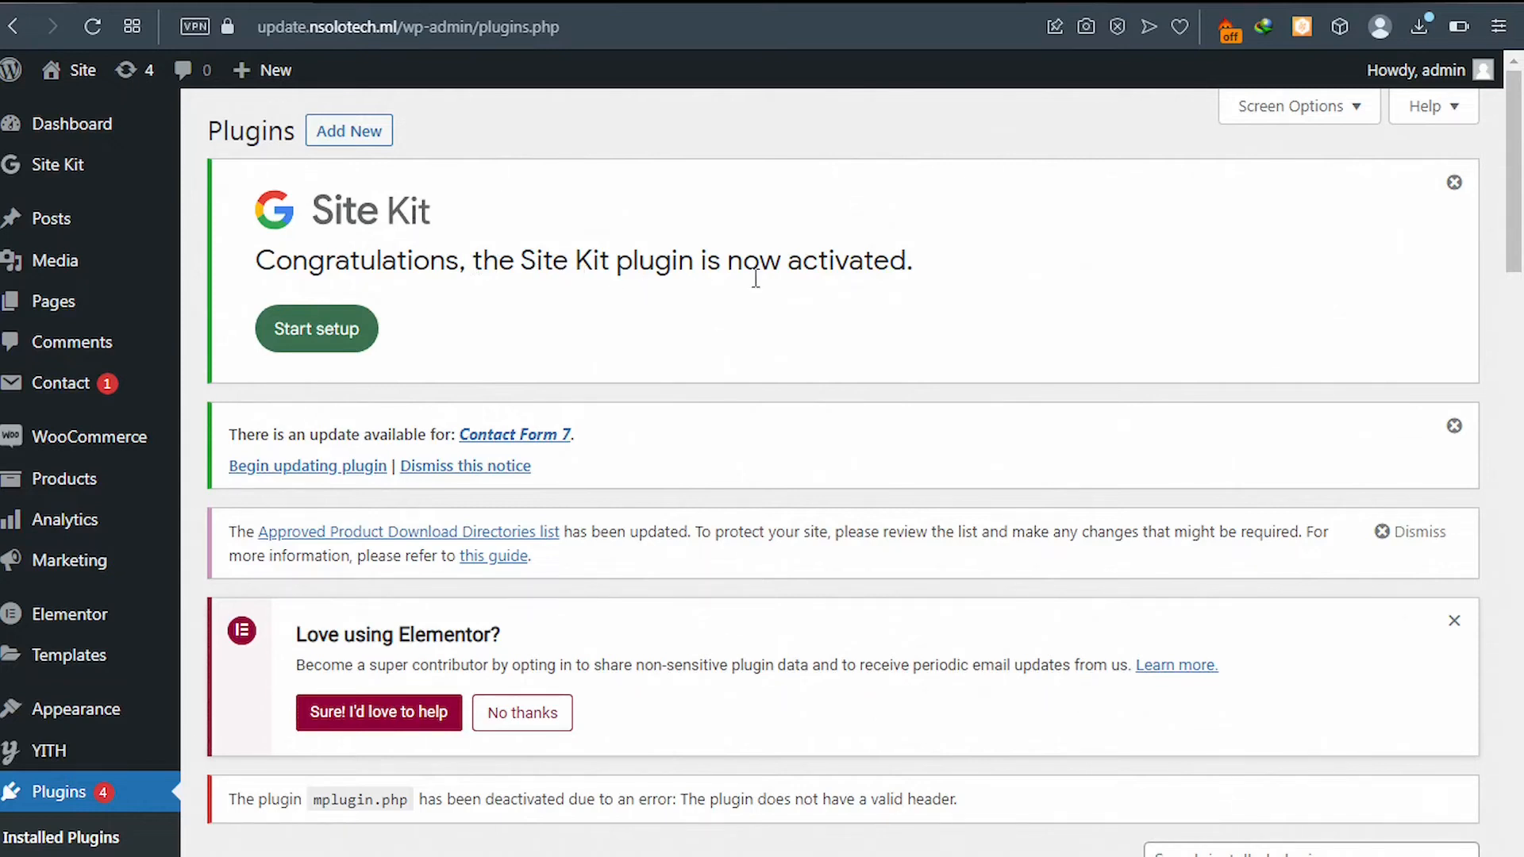
- Start the Site Kit setup with Google Analytics connected and sign in with the Zina Digitals Google account
left_click(315, 337)
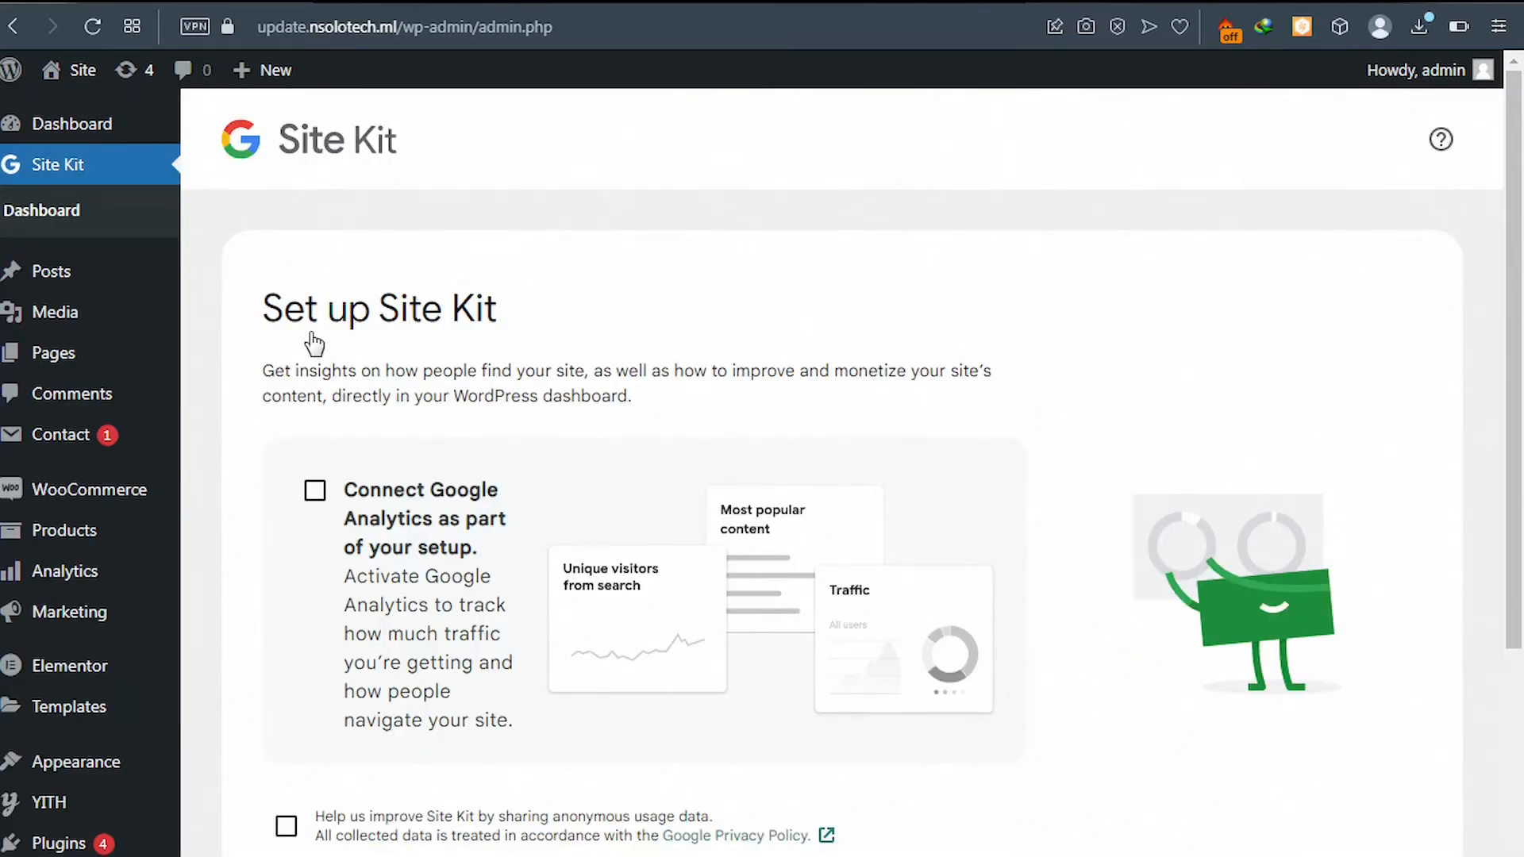
left_click(315, 491)
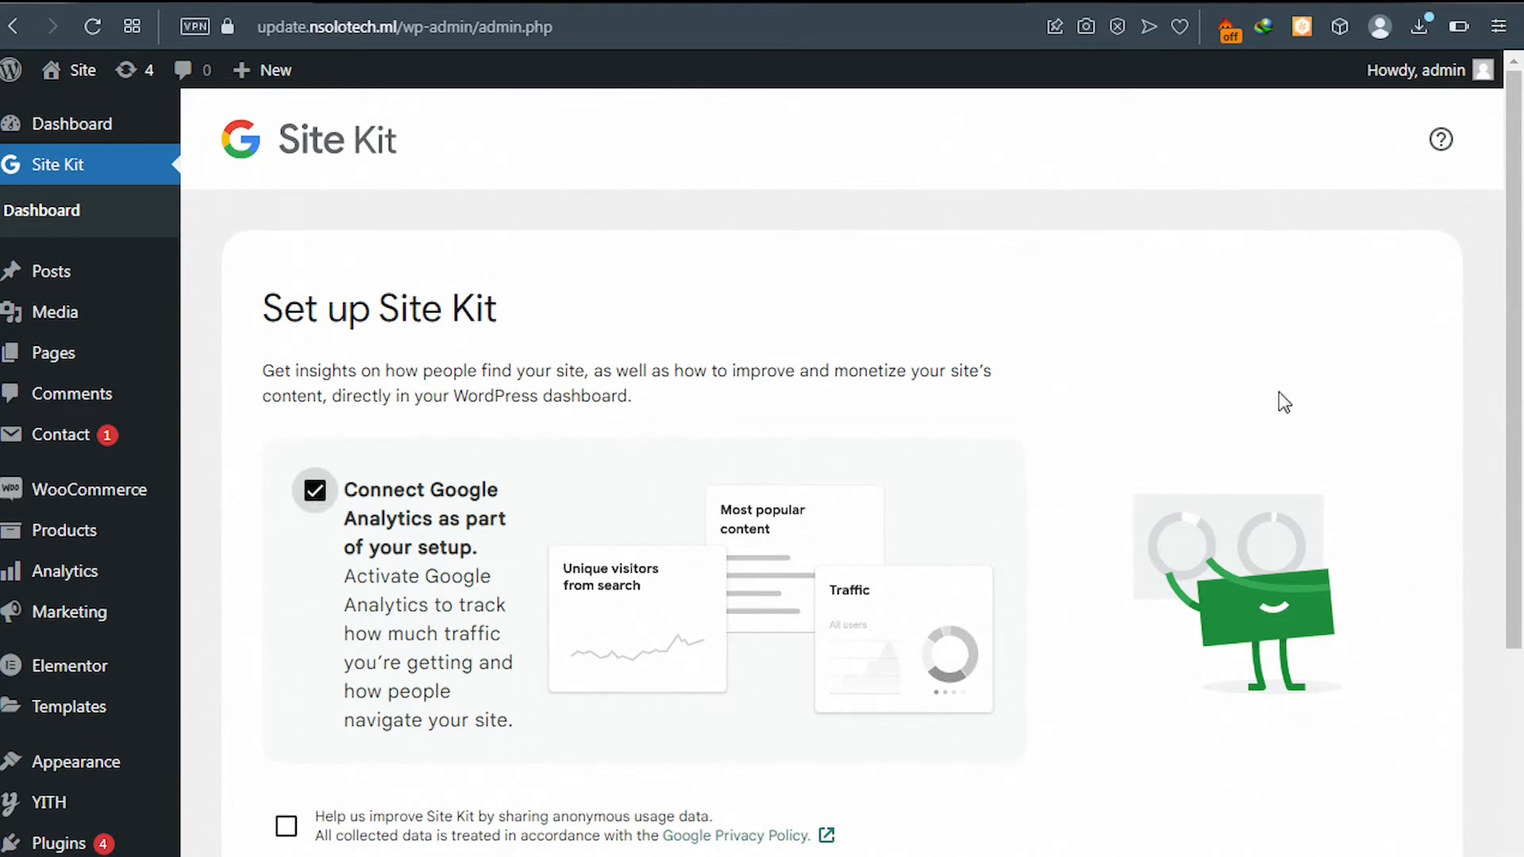
scroll(1283, 402, "down", 3)
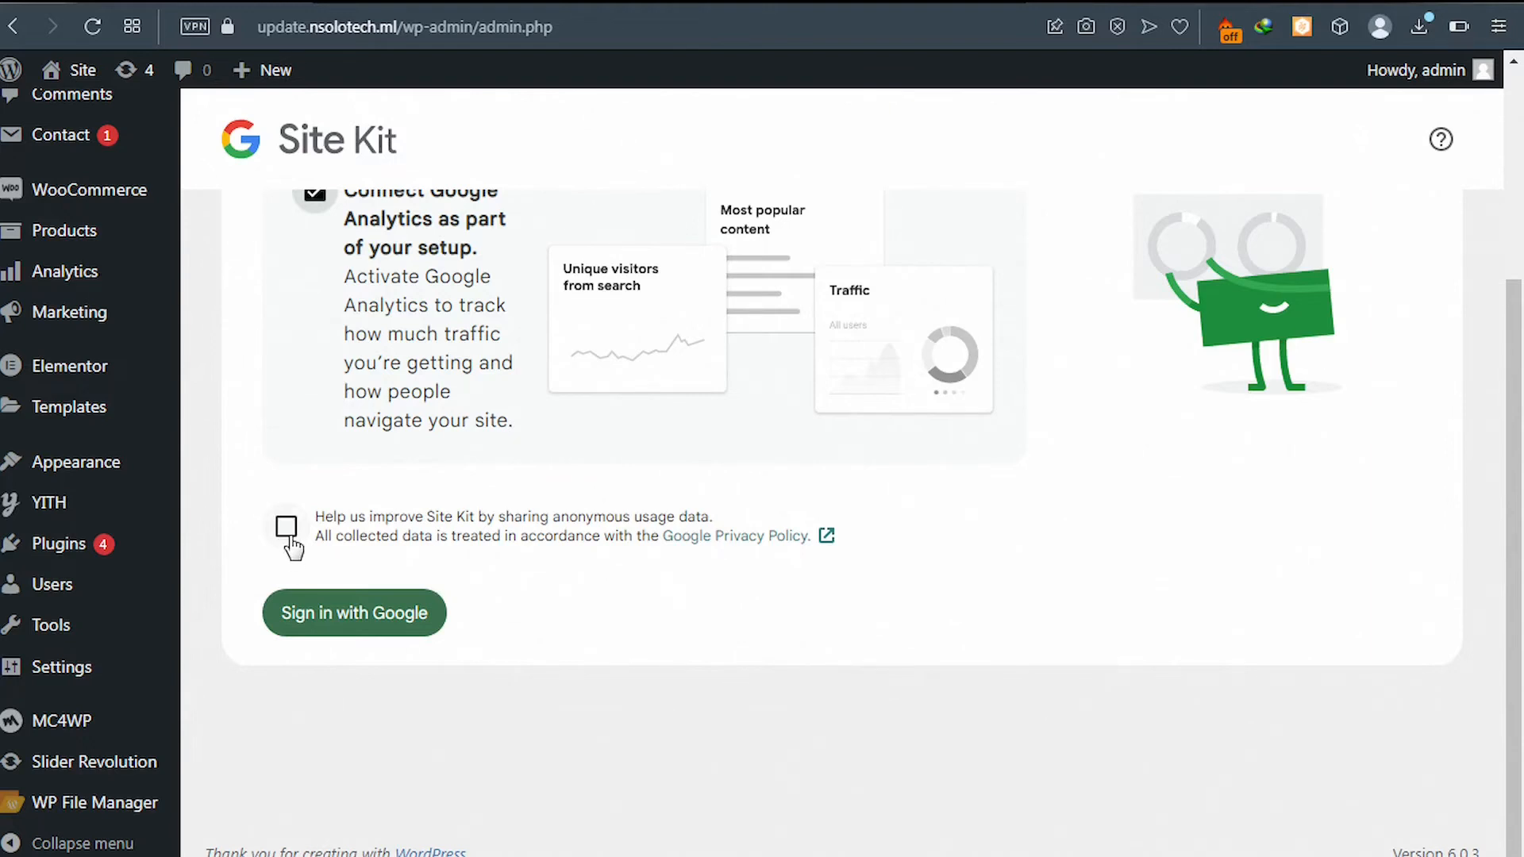
left_click(359, 624)
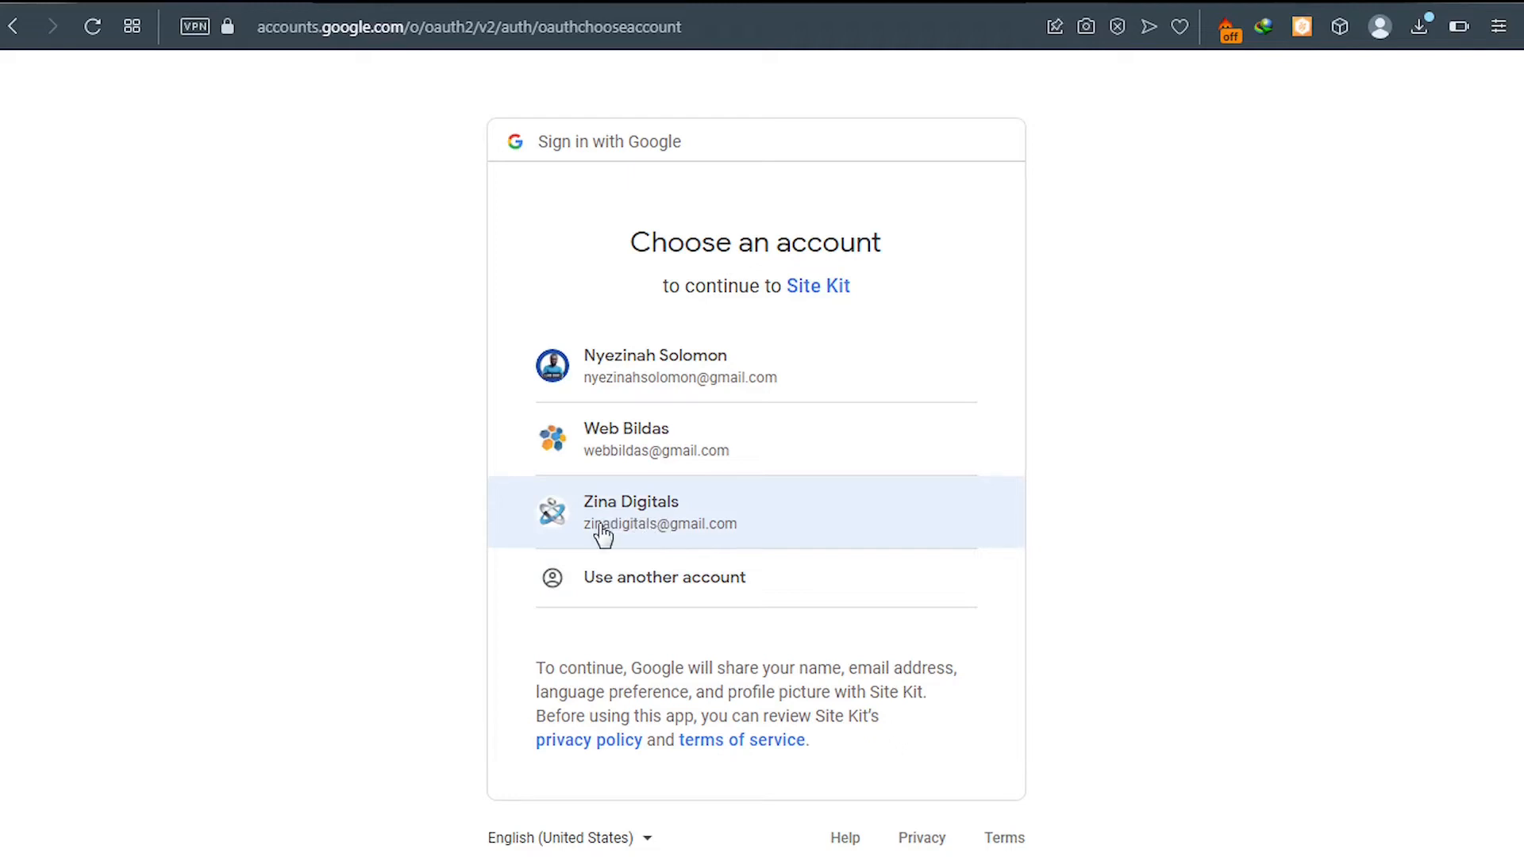
left_click(642, 531)
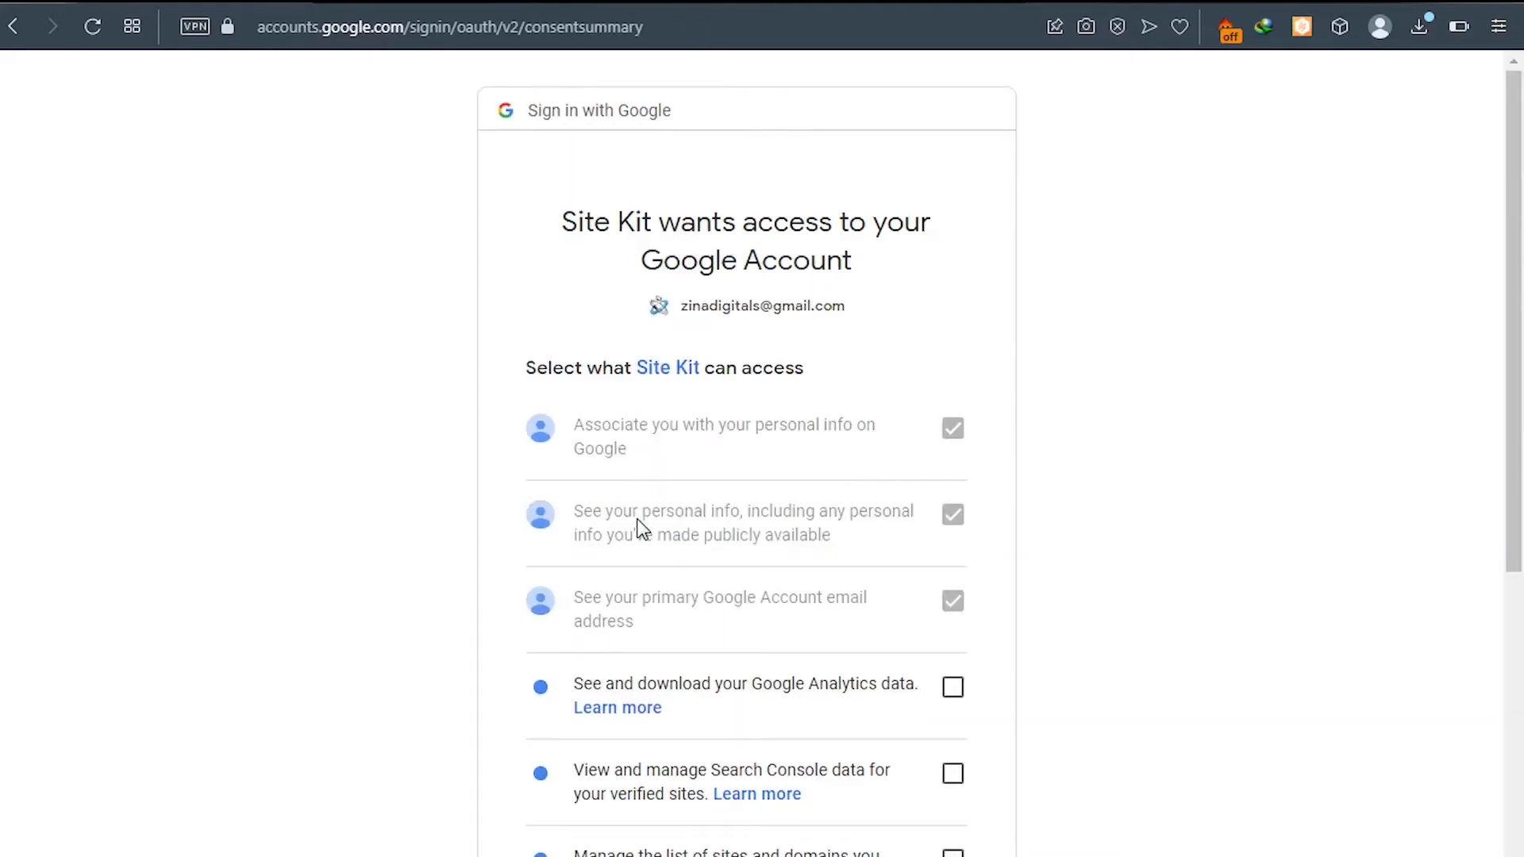
- Grant Site Kit access to Google Analytics data, Search Console data and the list of controlled sites and domains
scroll(641, 528, "down", 5)
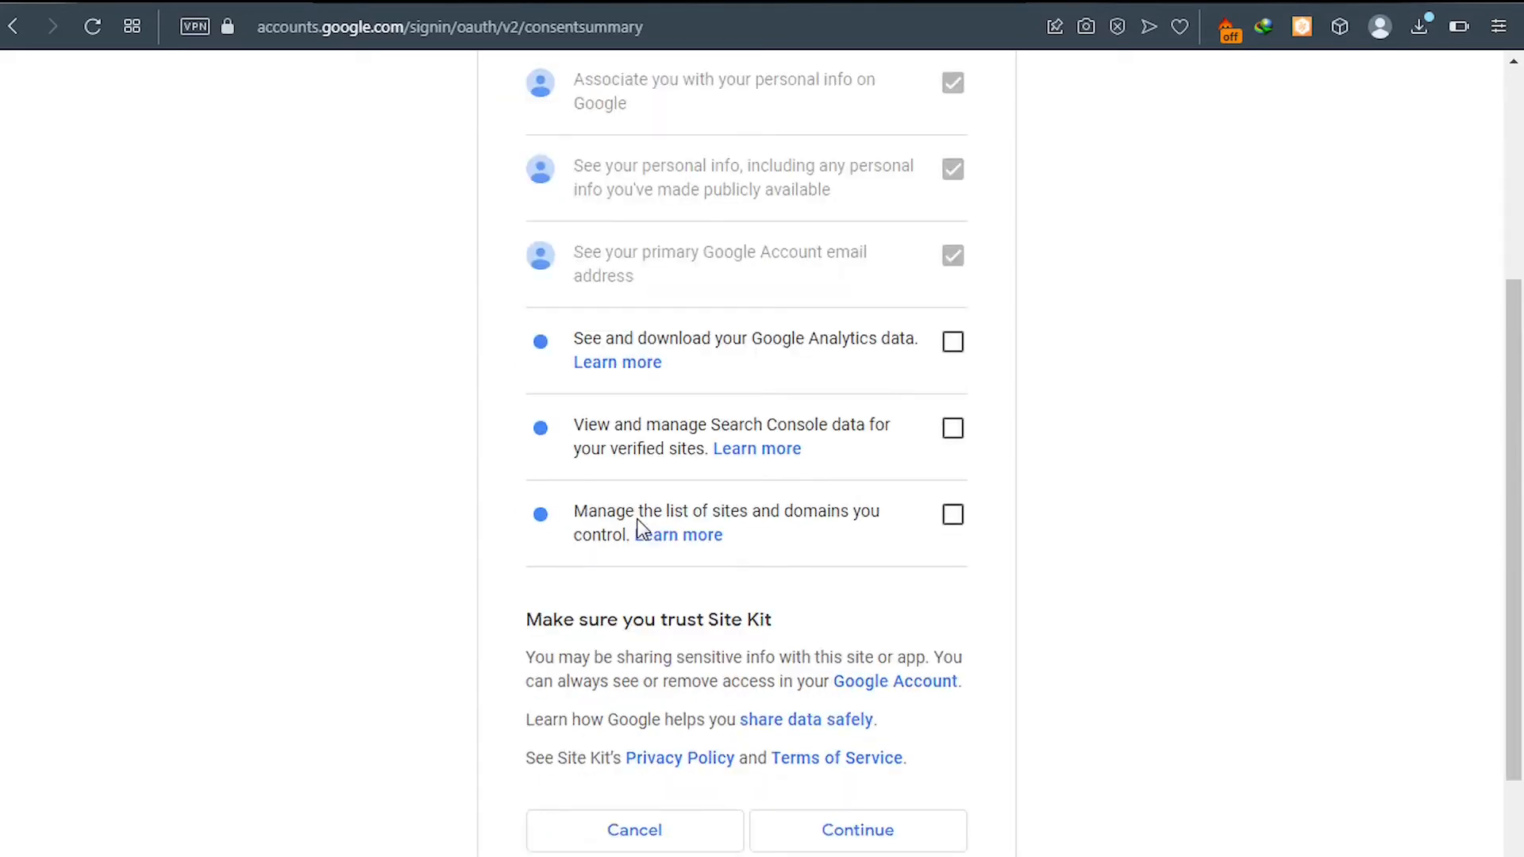
left_click(953, 332)
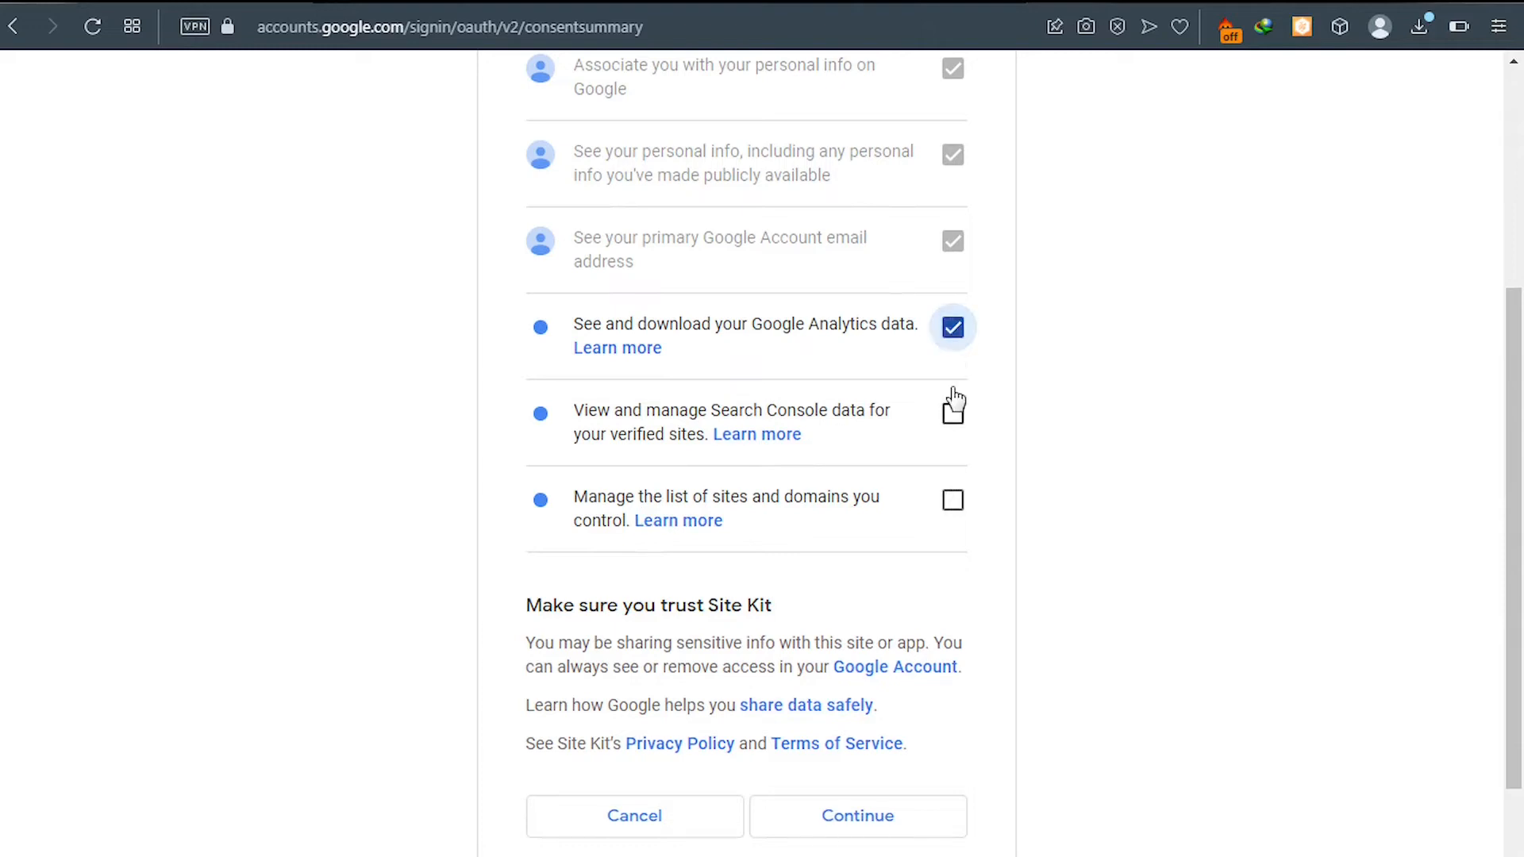
left_click(953, 419)
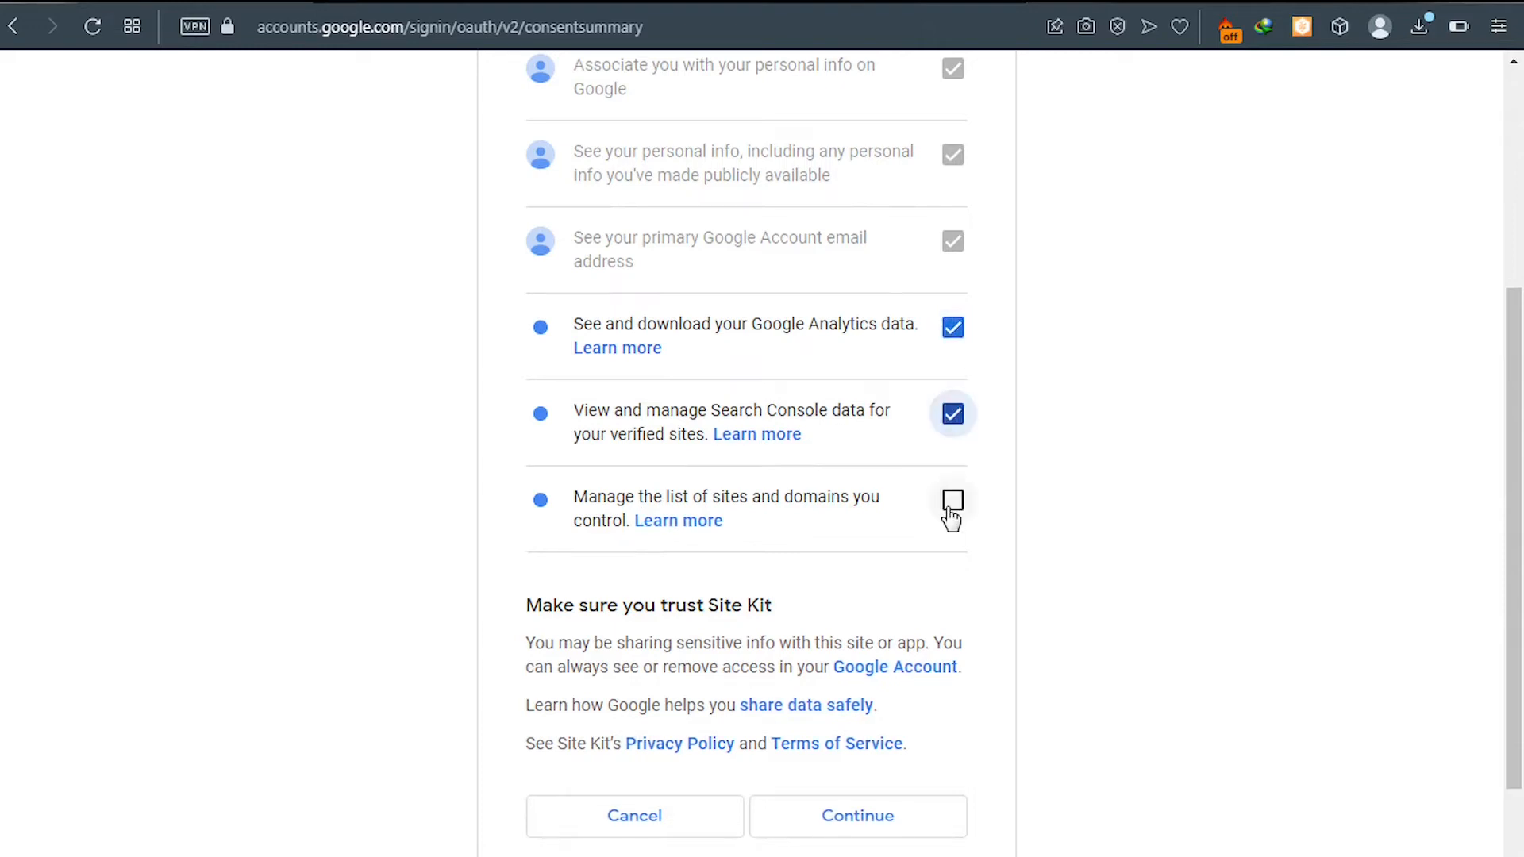
left_click(951, 505)
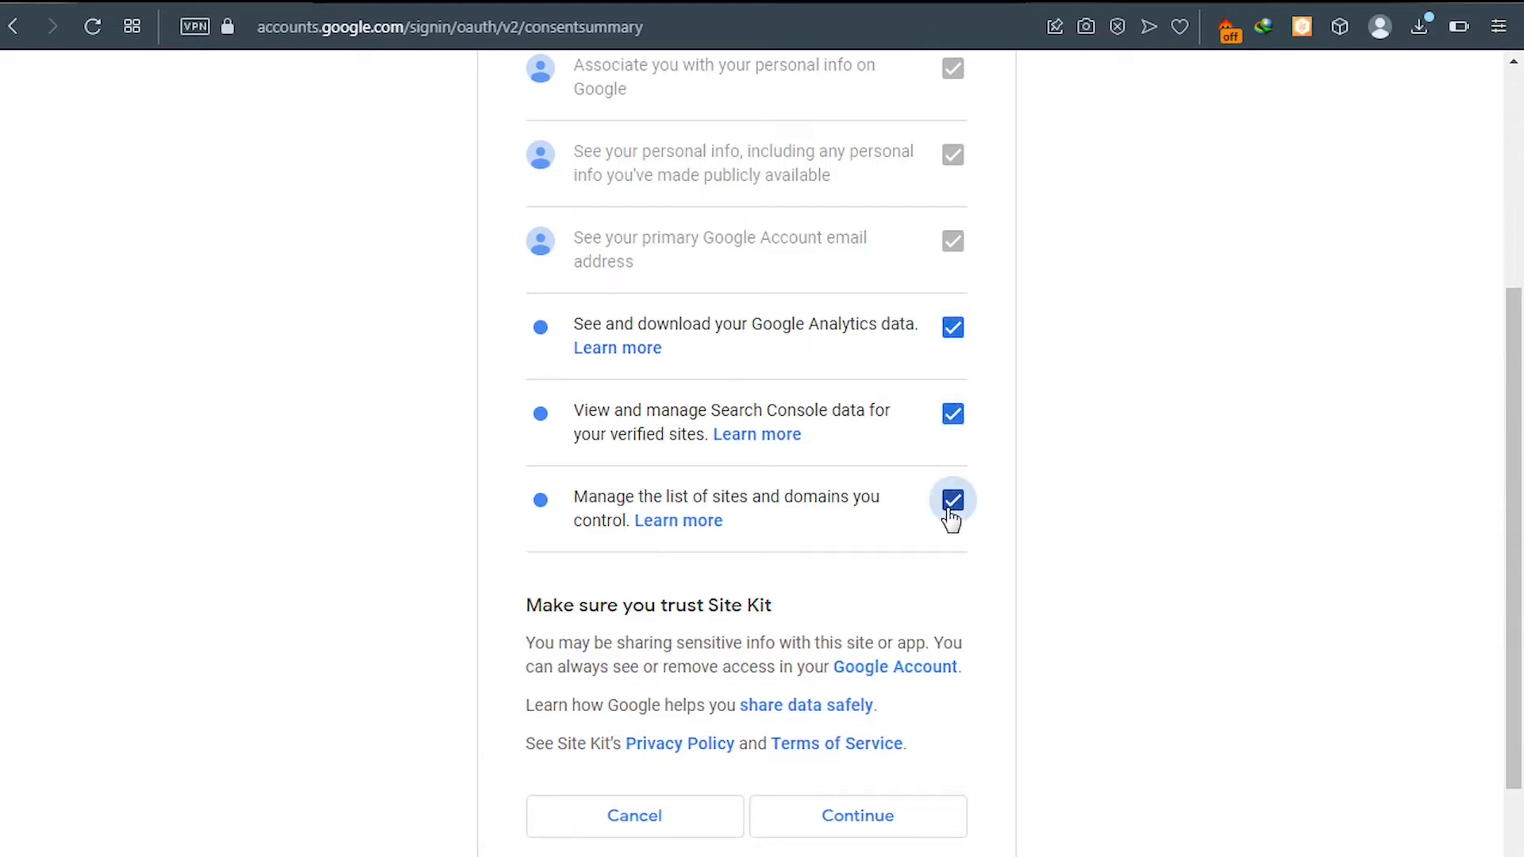
left_click(861, 831)
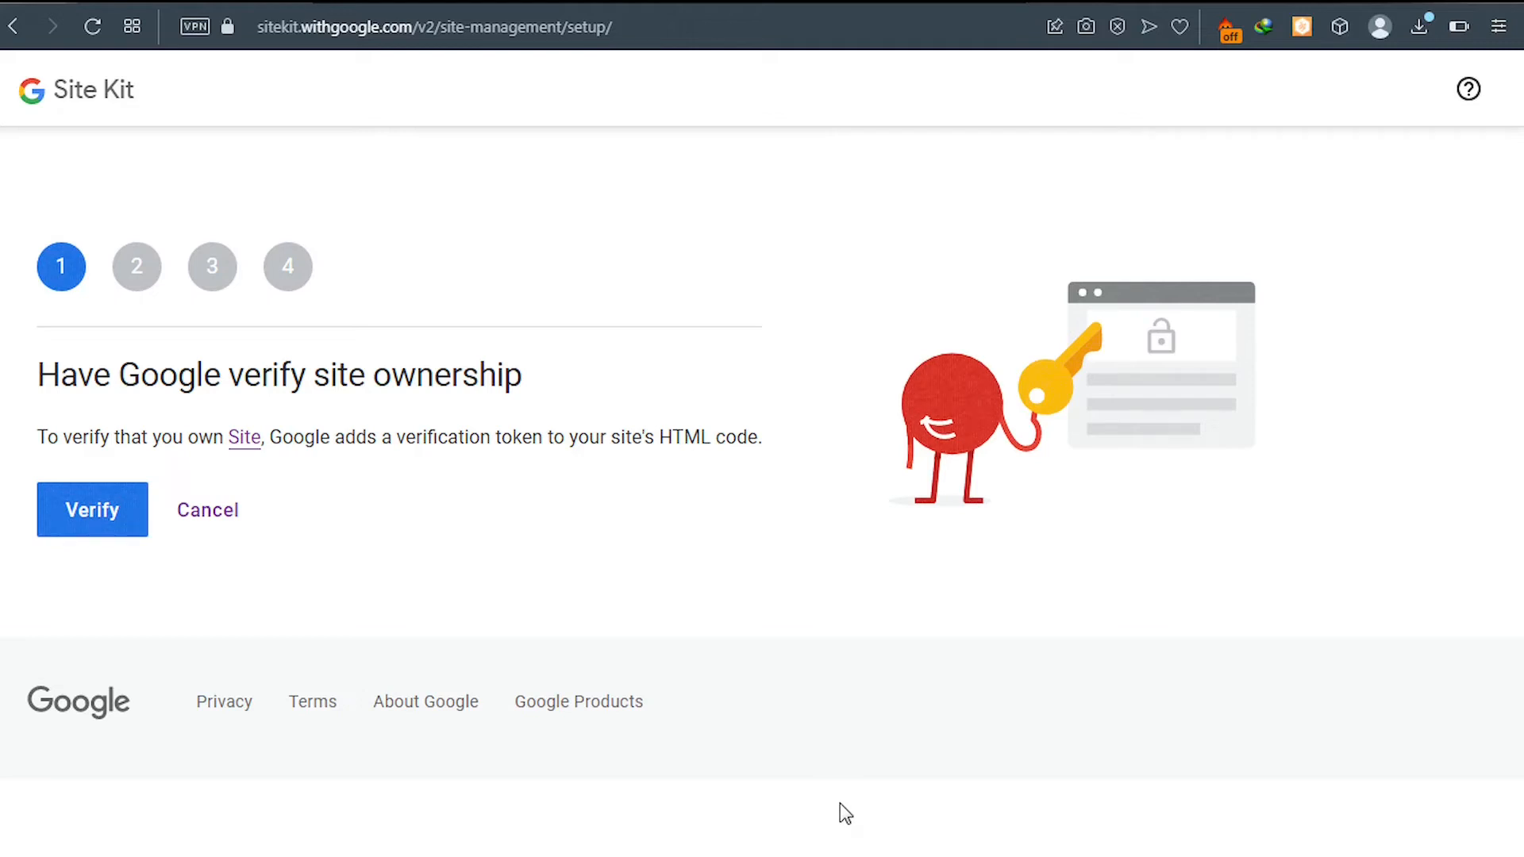
- Complete Site Kit's first three setup stages: site ownership verification, dashboard metrics access and Search Console setup
left_click(101, 525)
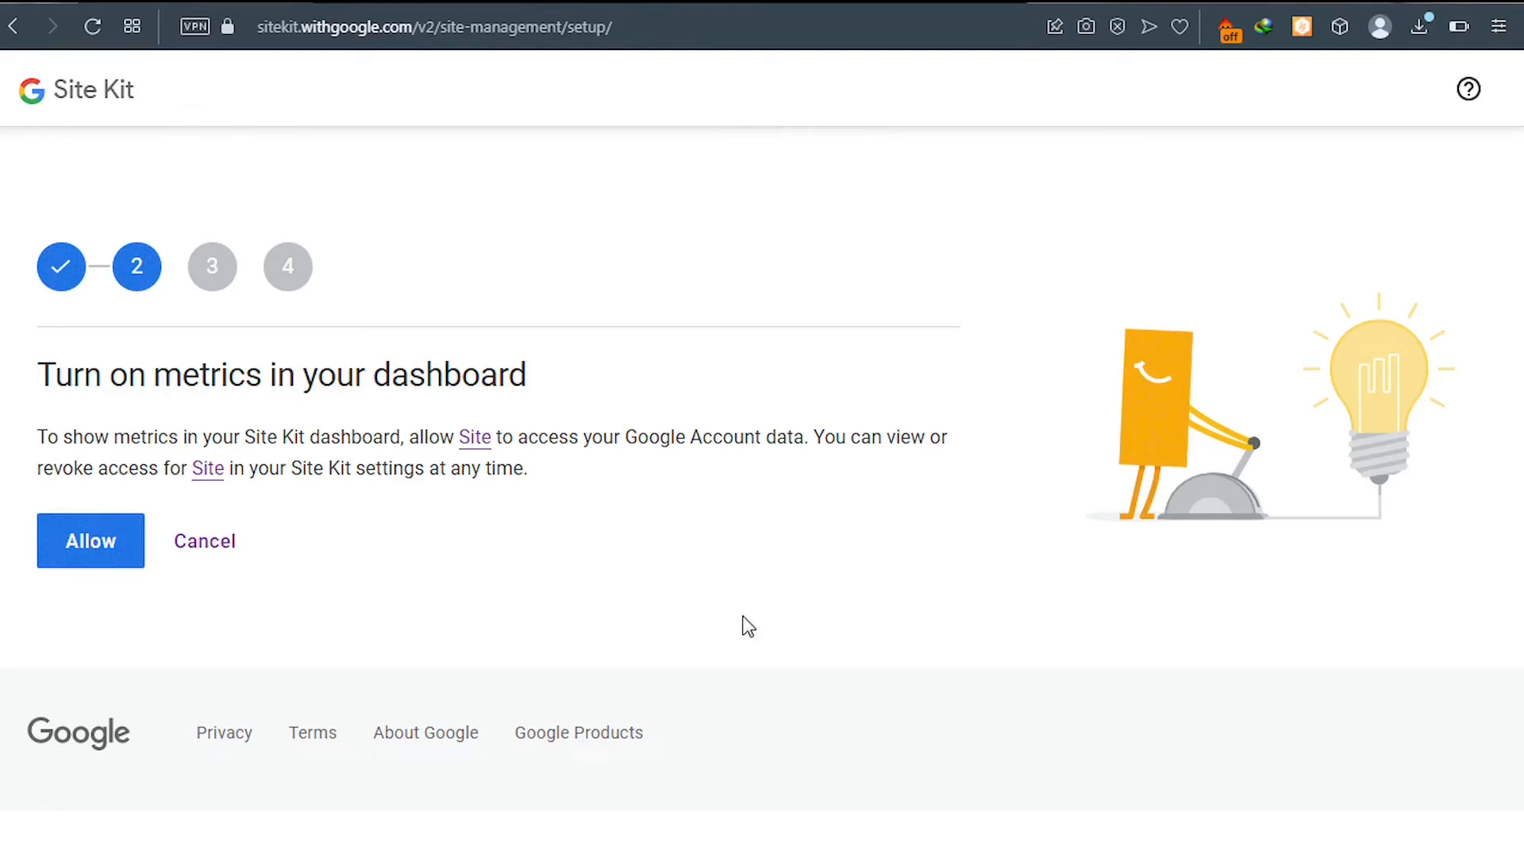
left_click(92, 547)
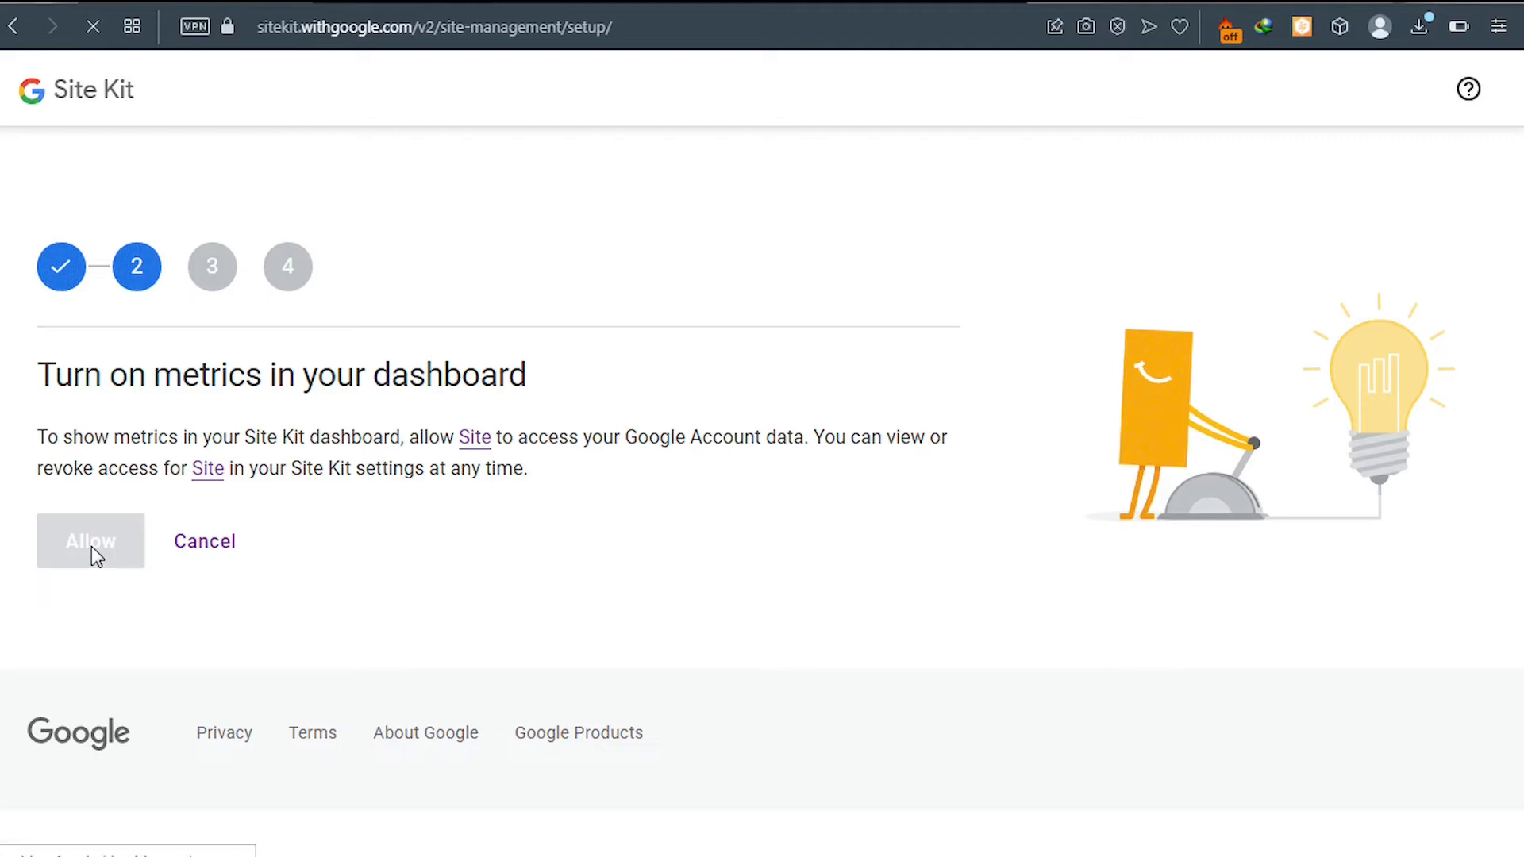
left_click(92, 552)
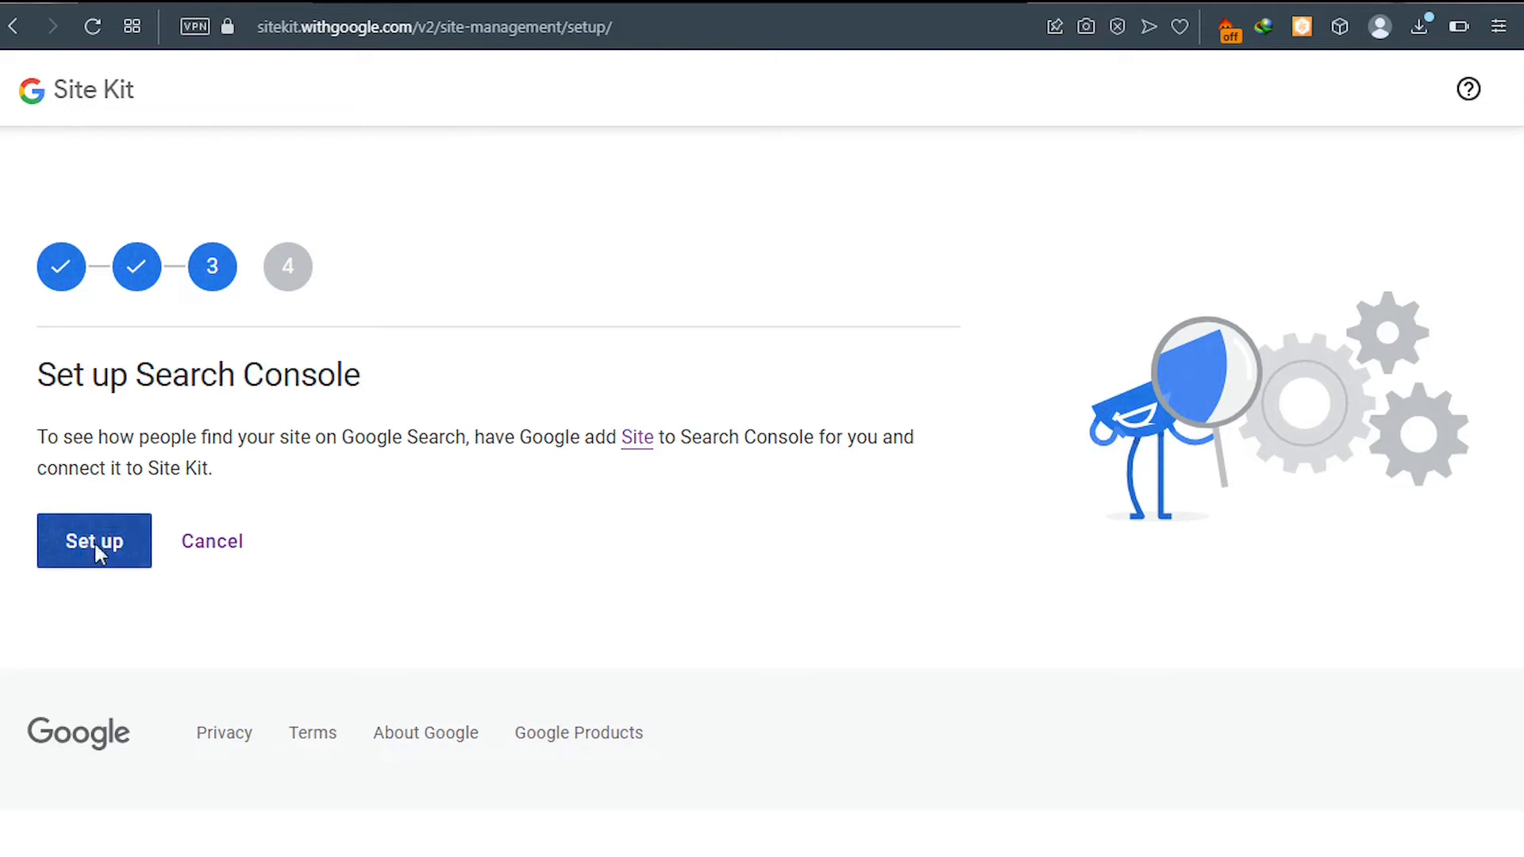
left_click(95, 548)
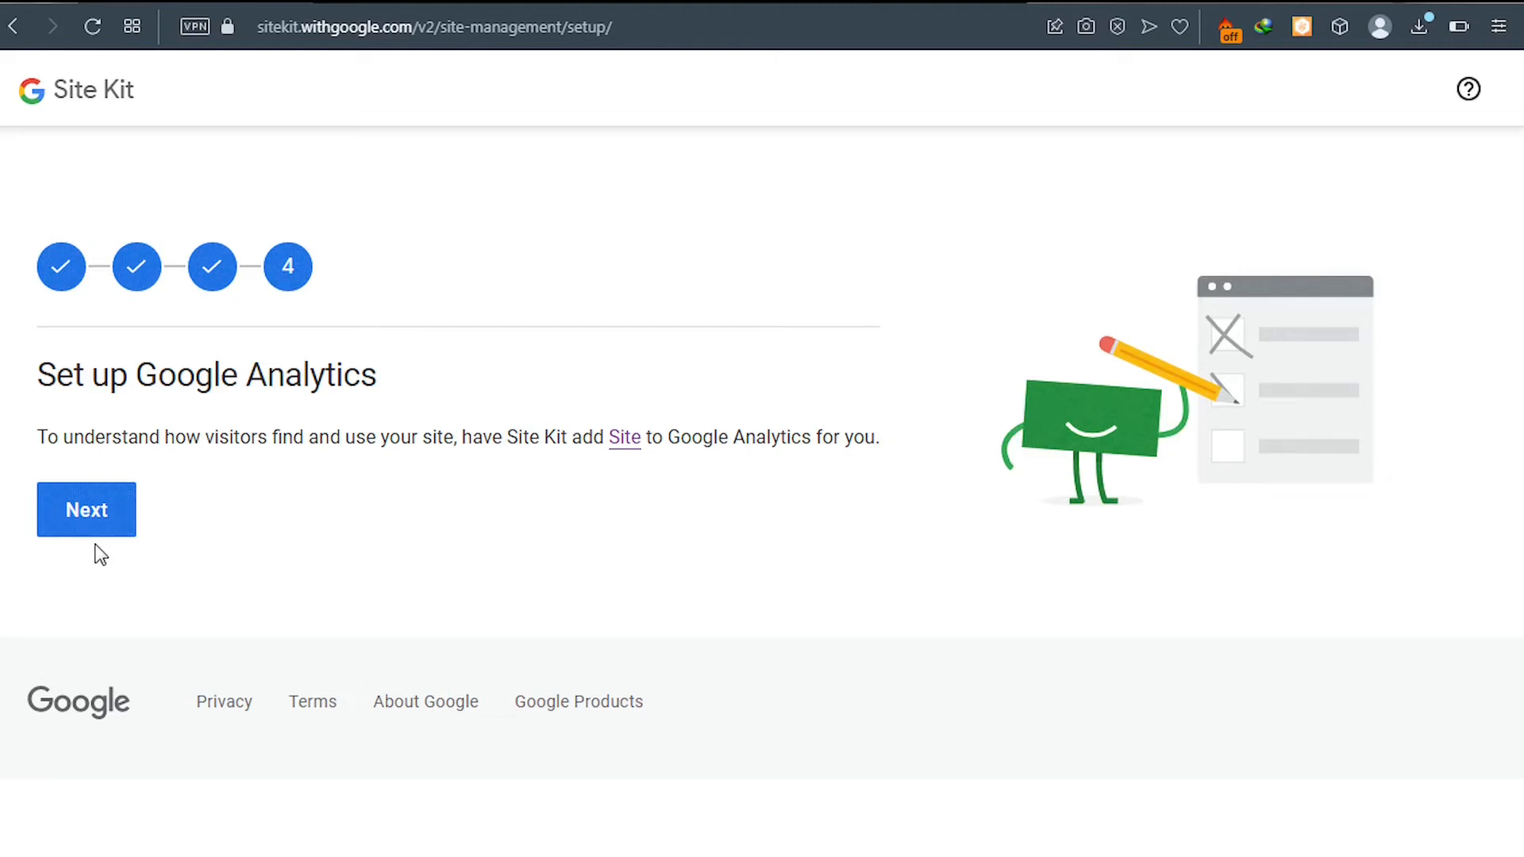
- Continue through the Google Analytics setup stage and configure Site Kit with the zinadigitals account and property, proceeding to the additional permissions request
left_click(85, 526)
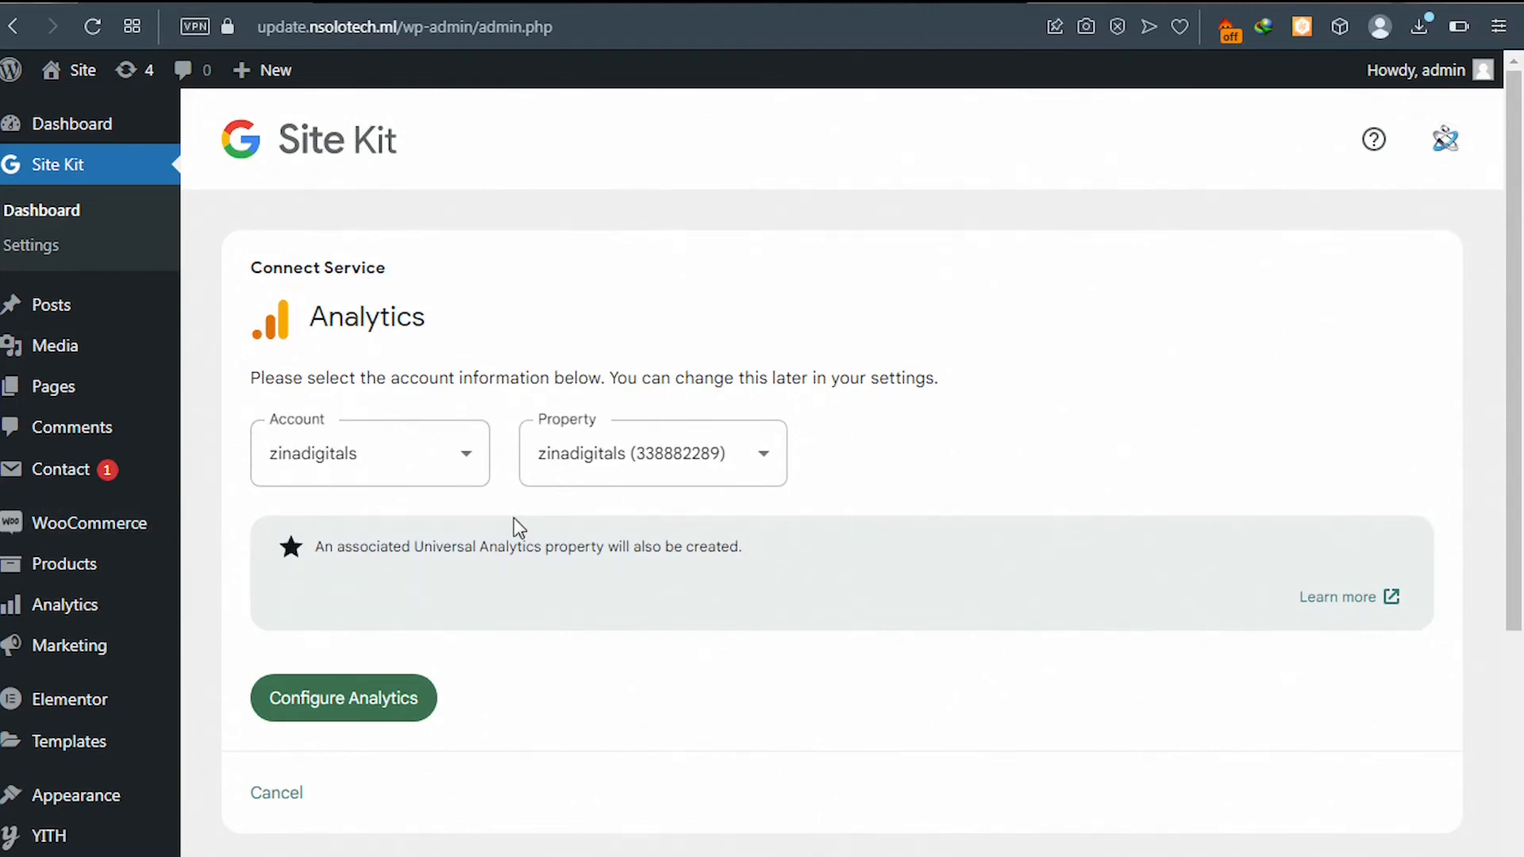
left_click(349, 711)
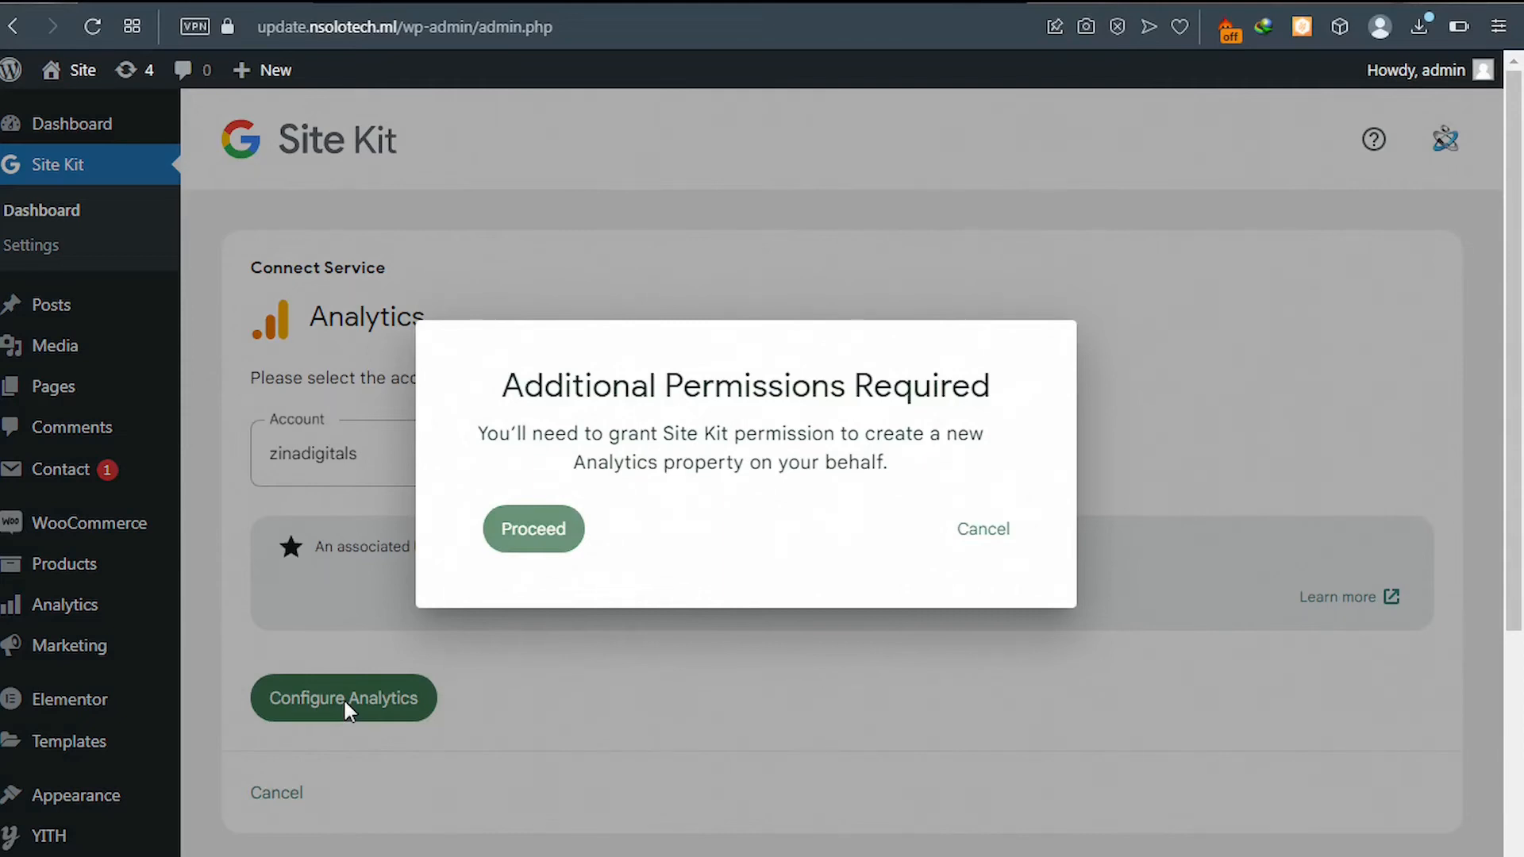
left_click(539, 542)
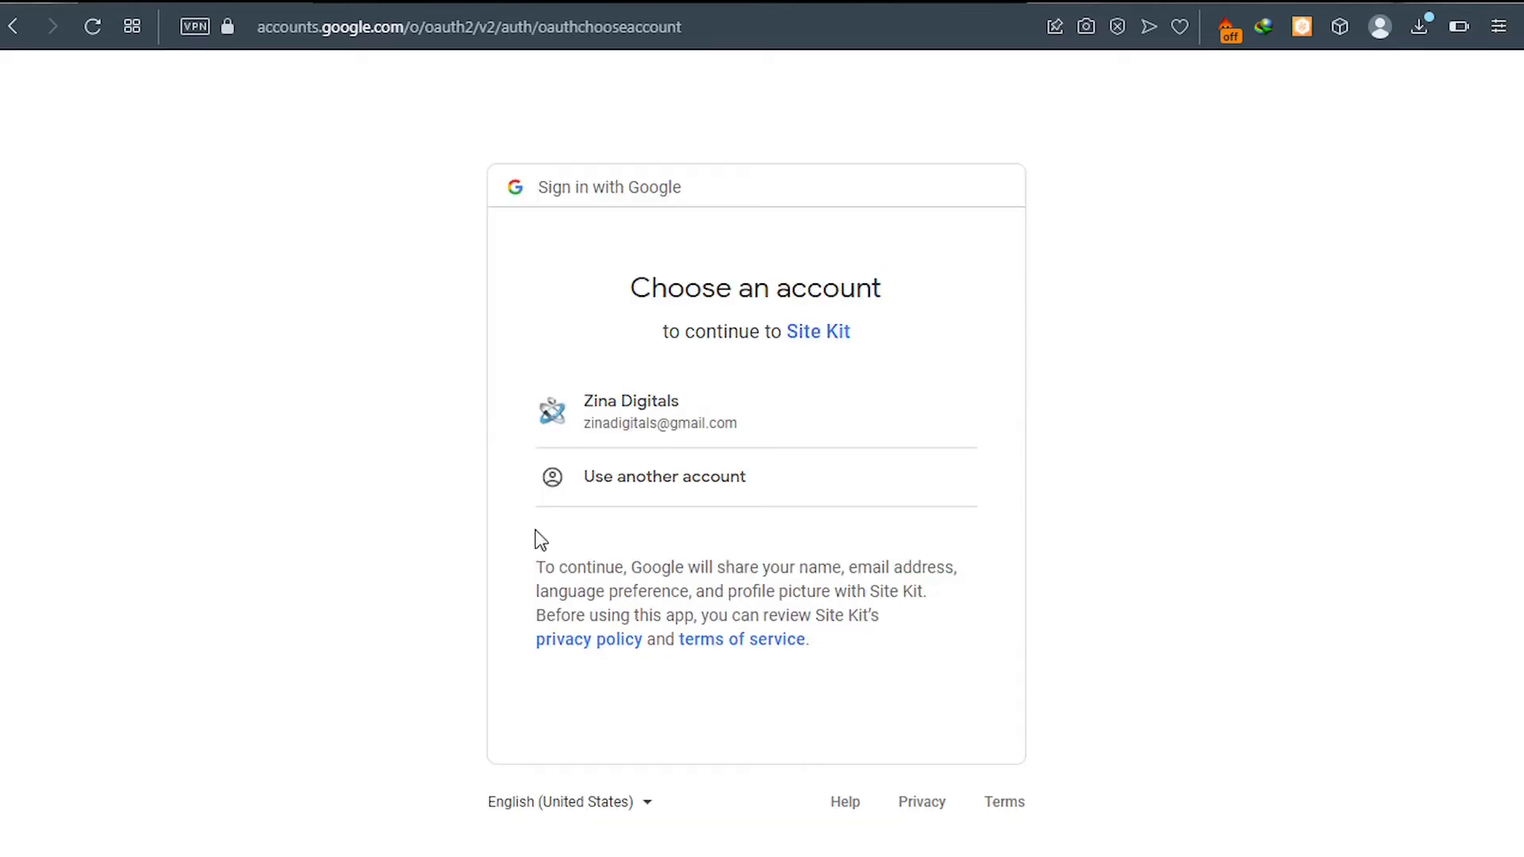
- Grant Site Kit permission to edit Google Analytics management entities using the Zina Digitals account and dismiss the Analytics completion notice
left_click(661, 416)
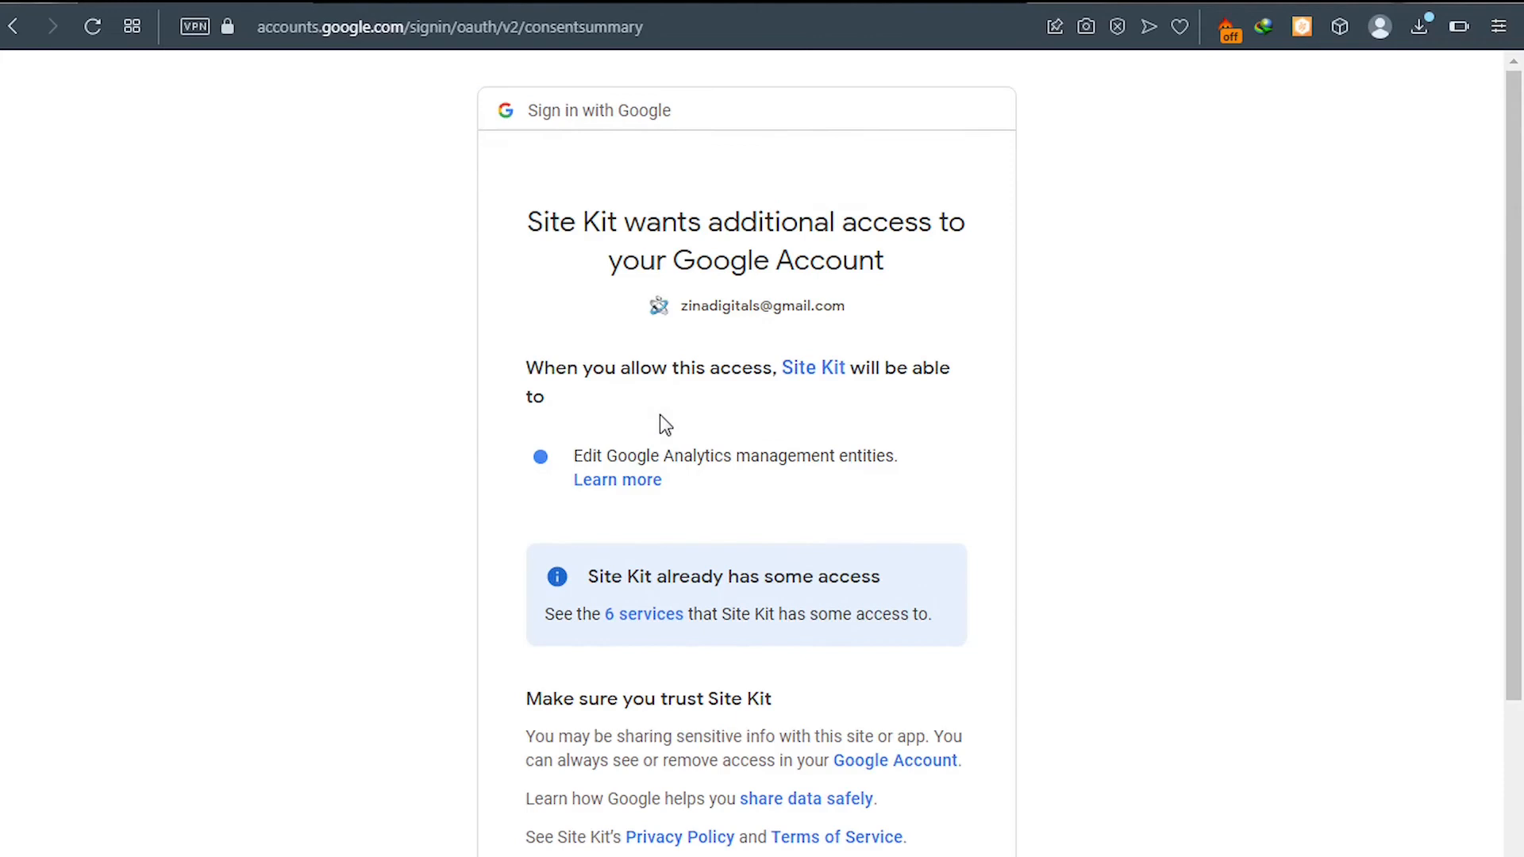
scroll(665, 426, "down", 3)
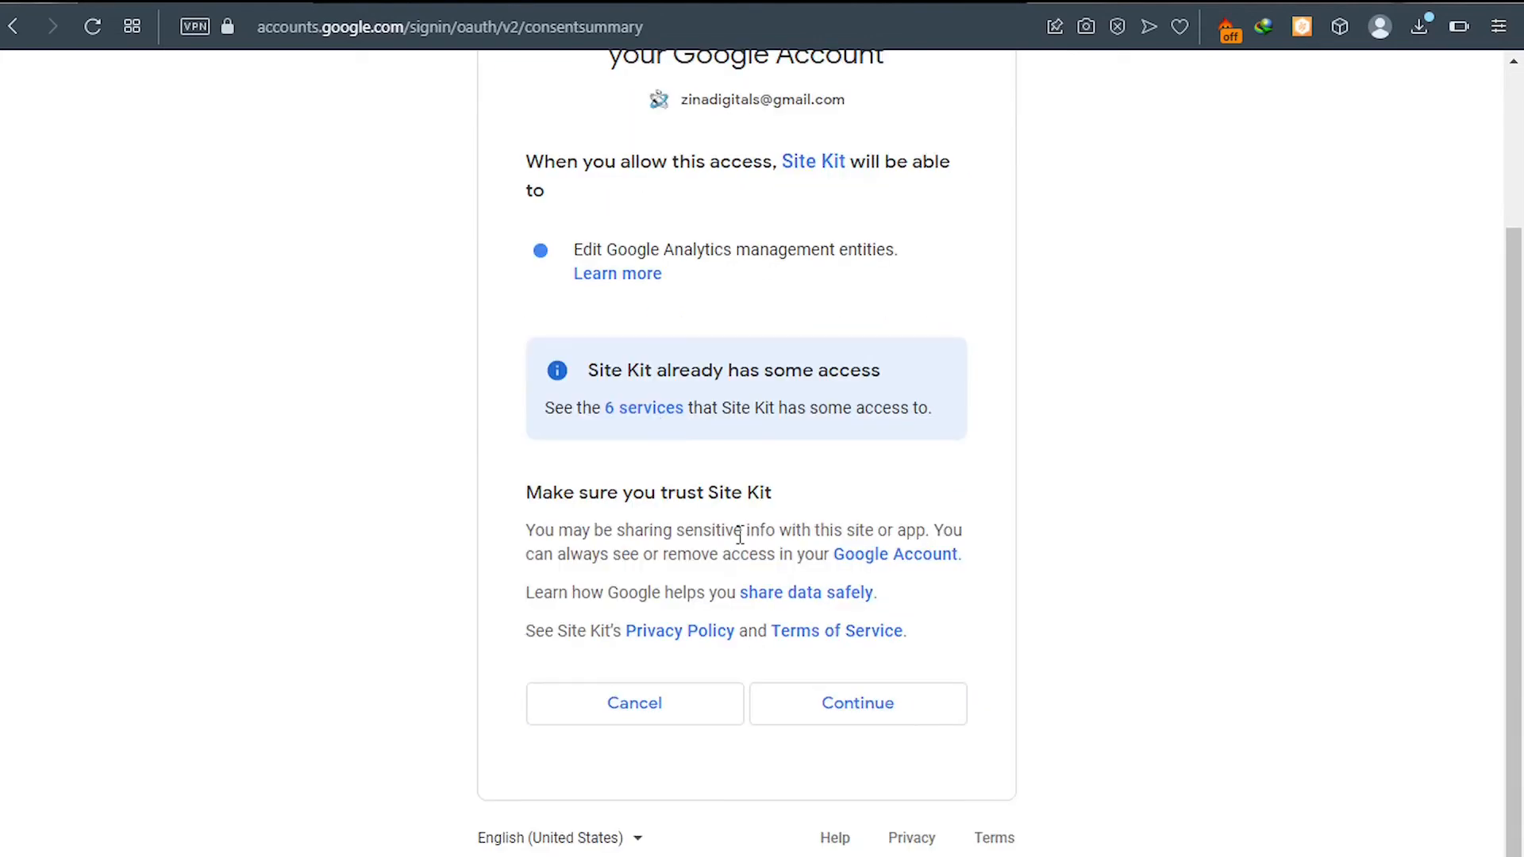
left_click(840, 704)
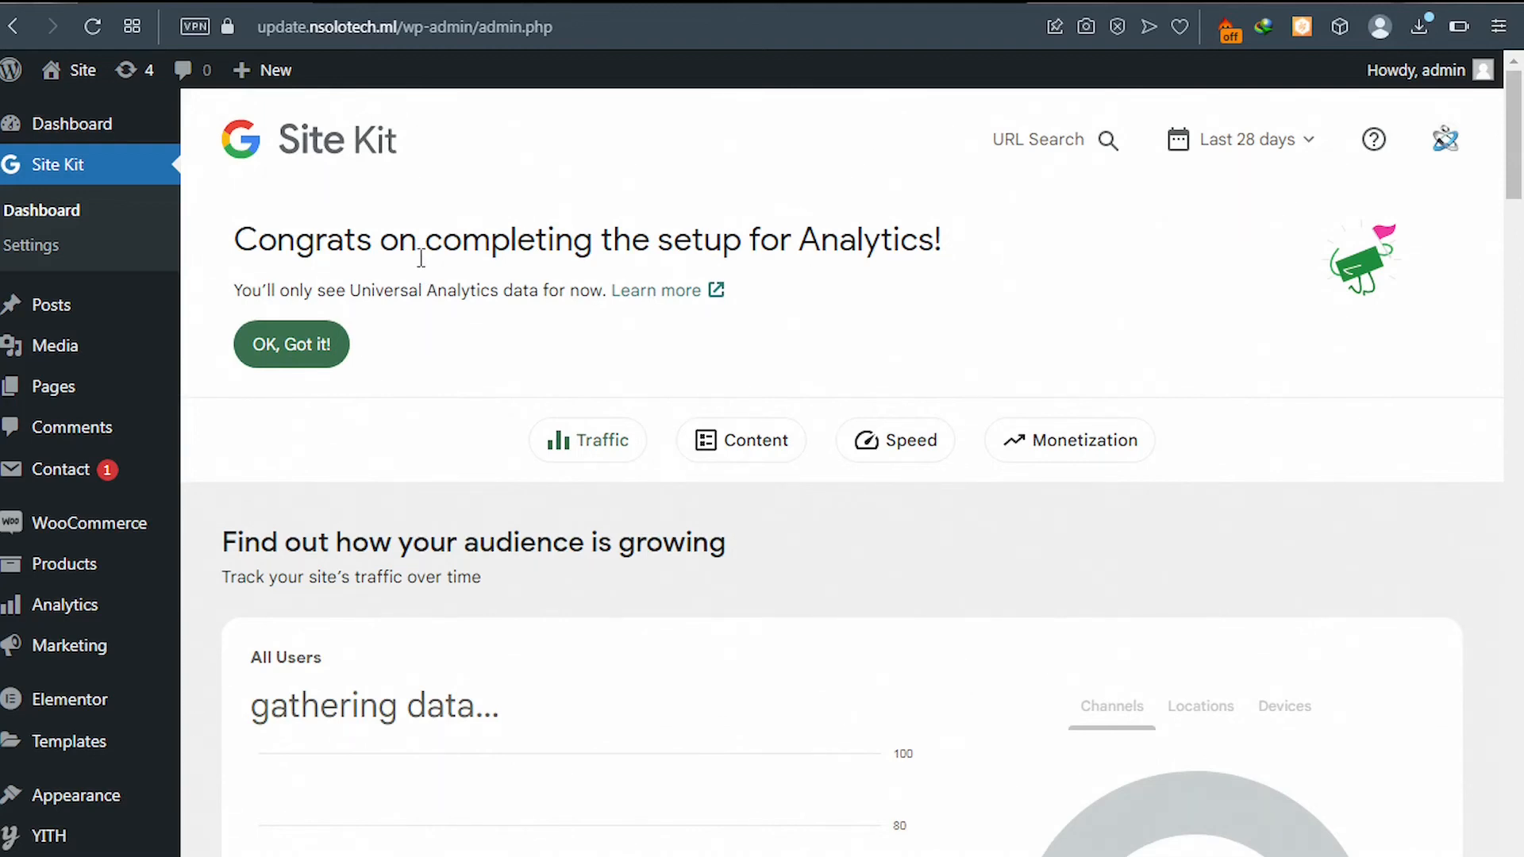
left_click(304, 350)
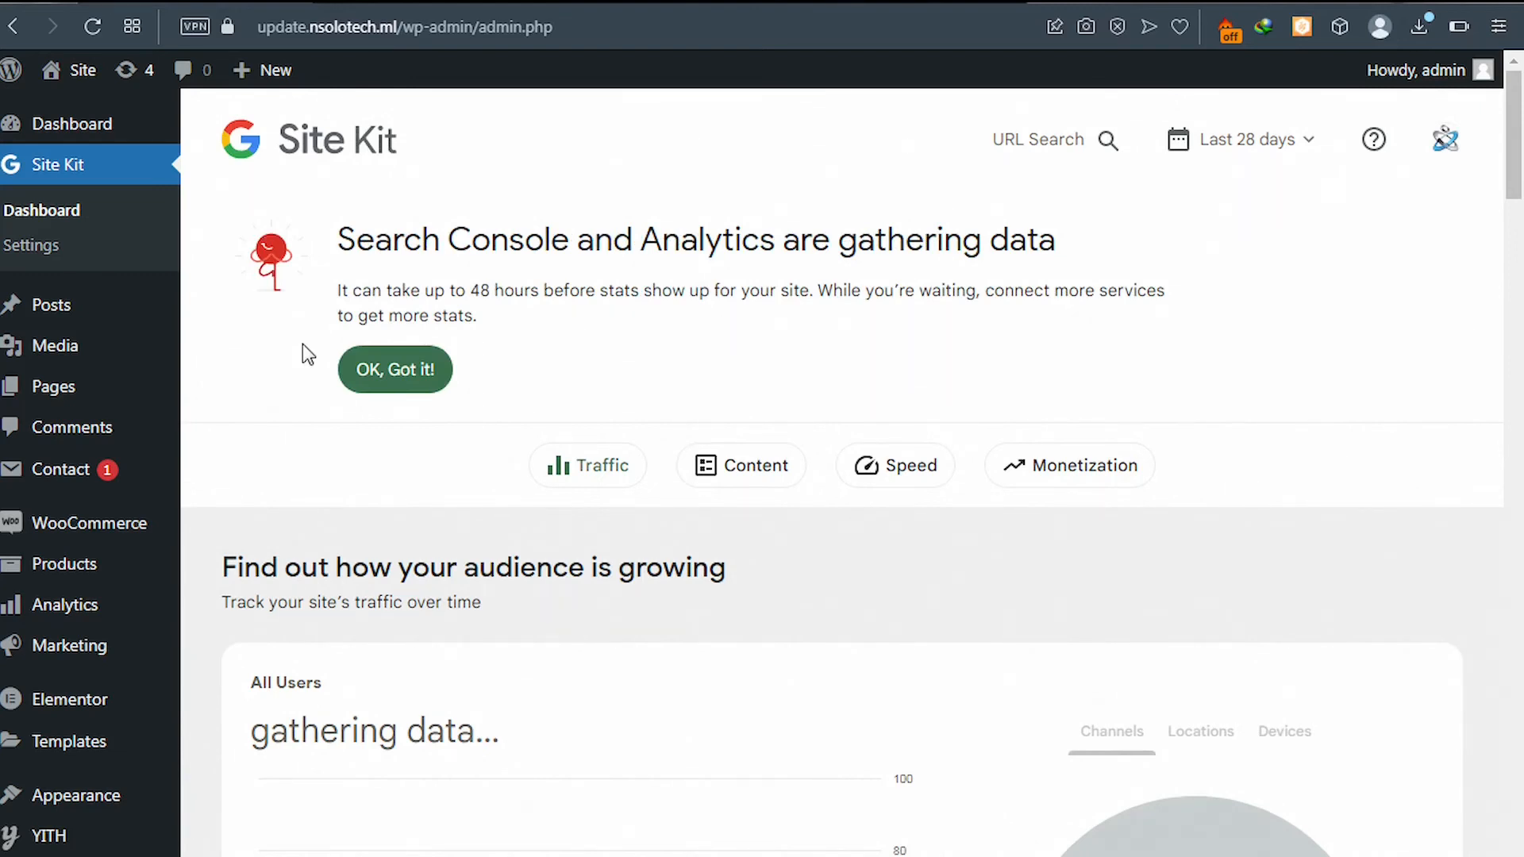
- Review the audience traffic and 28-day search traffic sections of the Site Kit dashboard
scroll(312, 368, "down", 1)
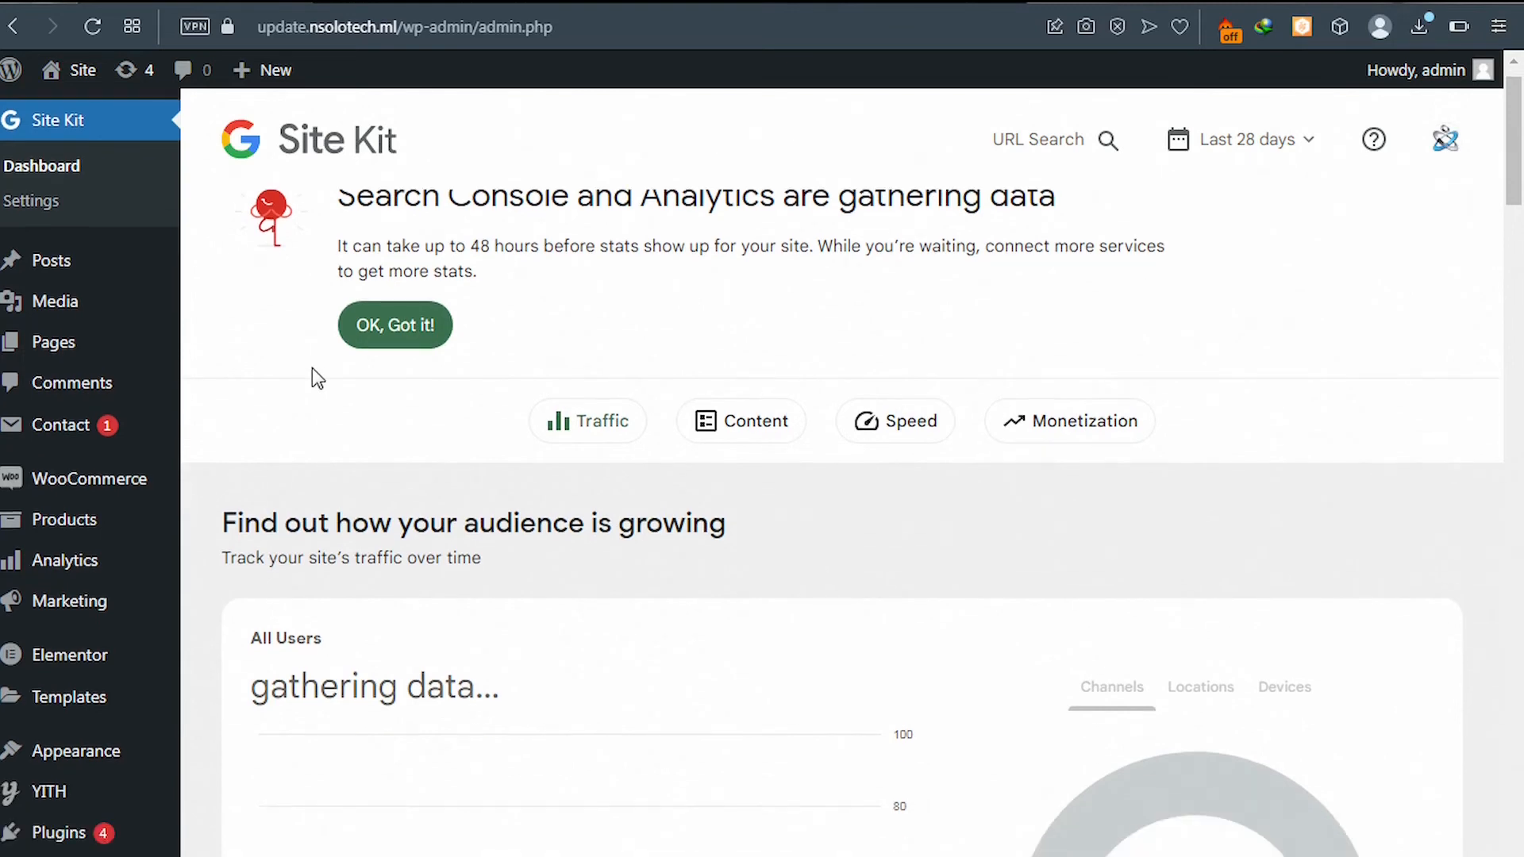
scroll(339, 384, "down", 4)
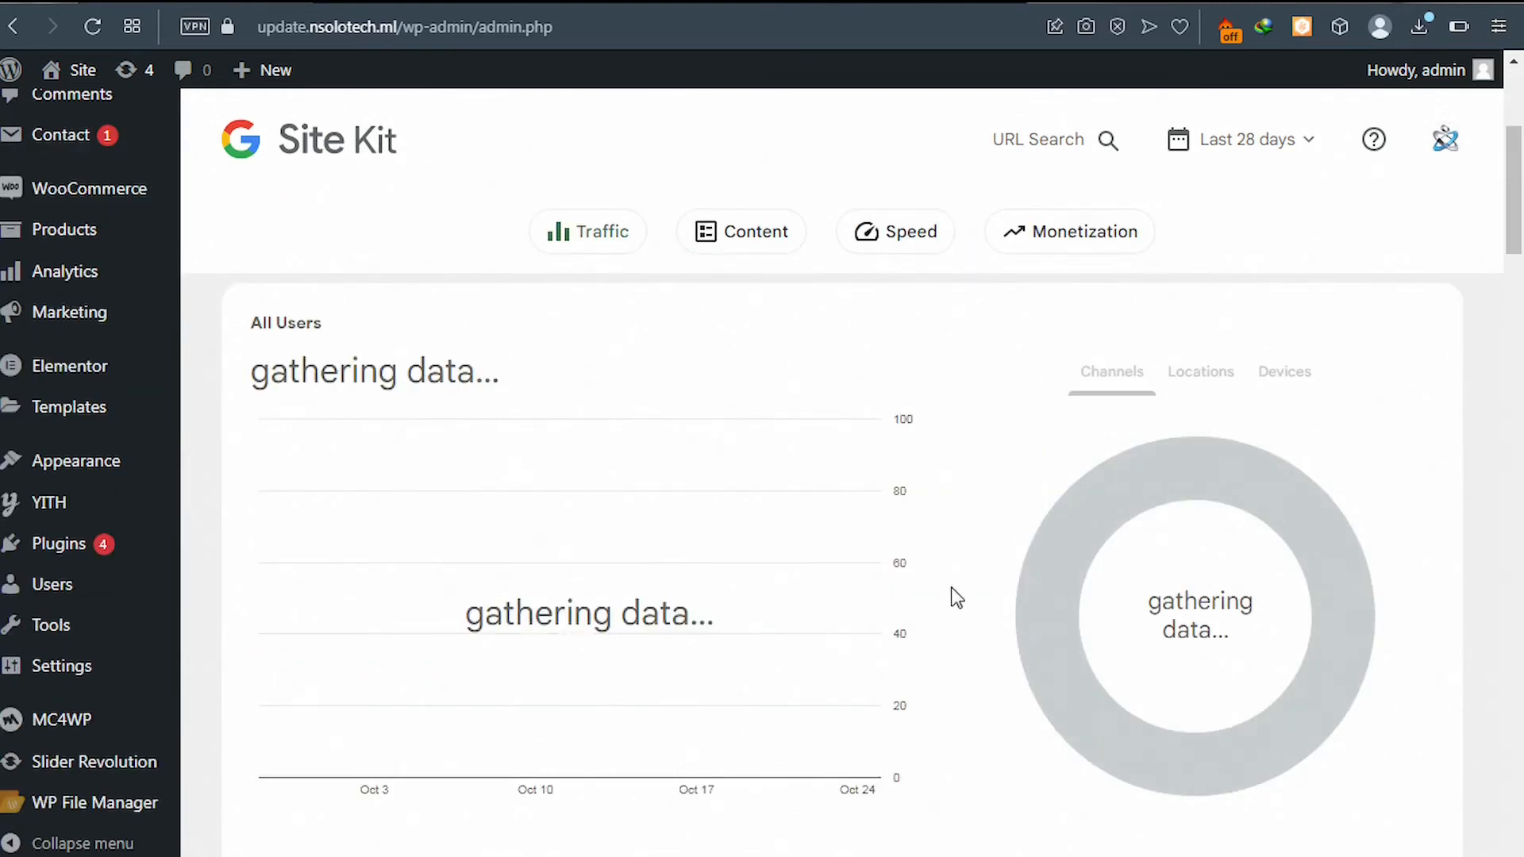
scroll(1055, 514, "down", 5)
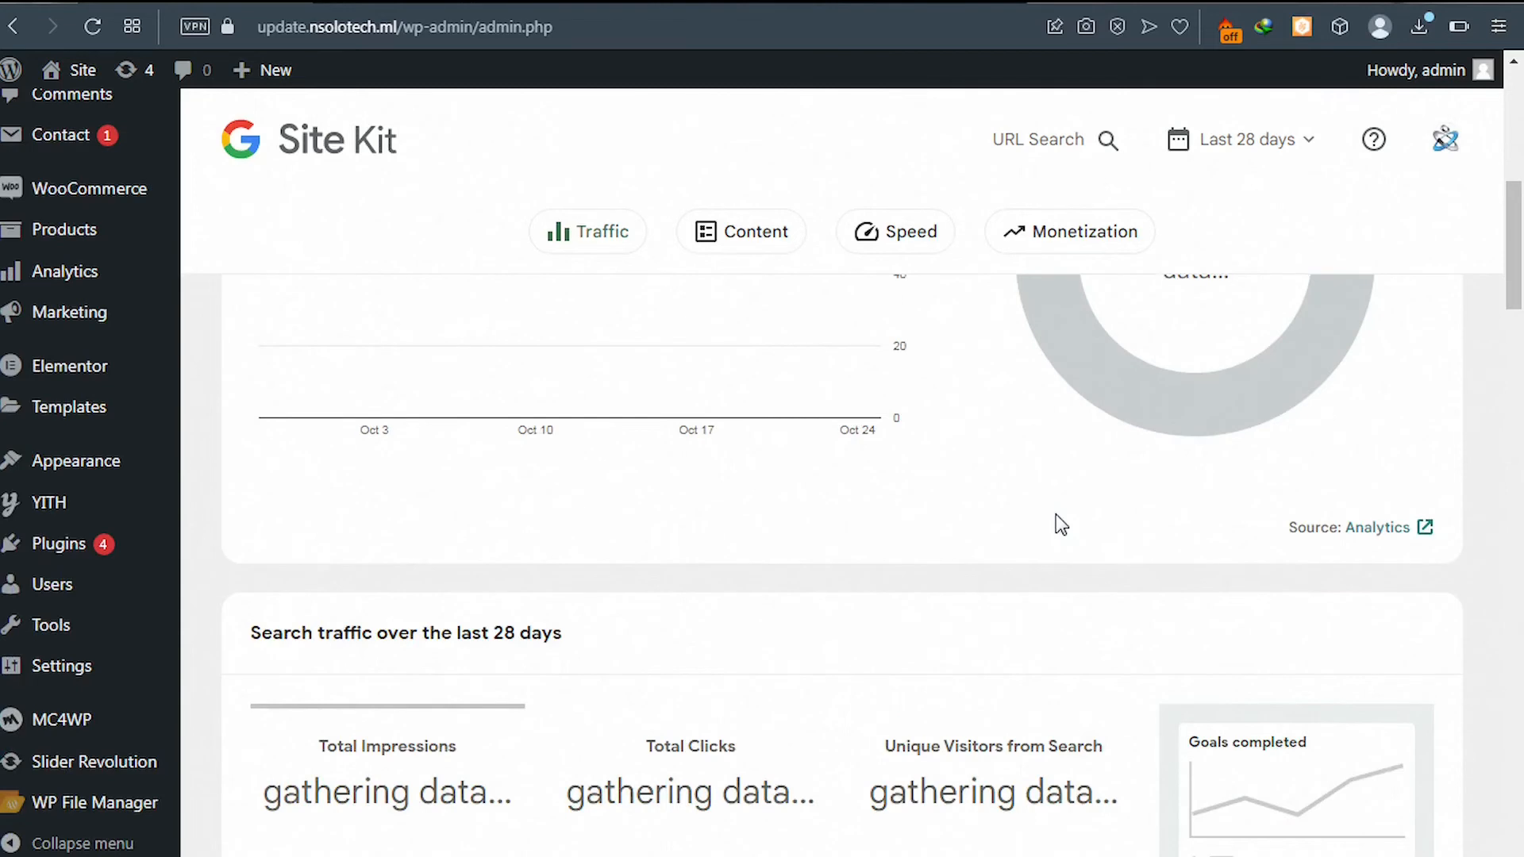
scroll(1054, 523, "up", 1)
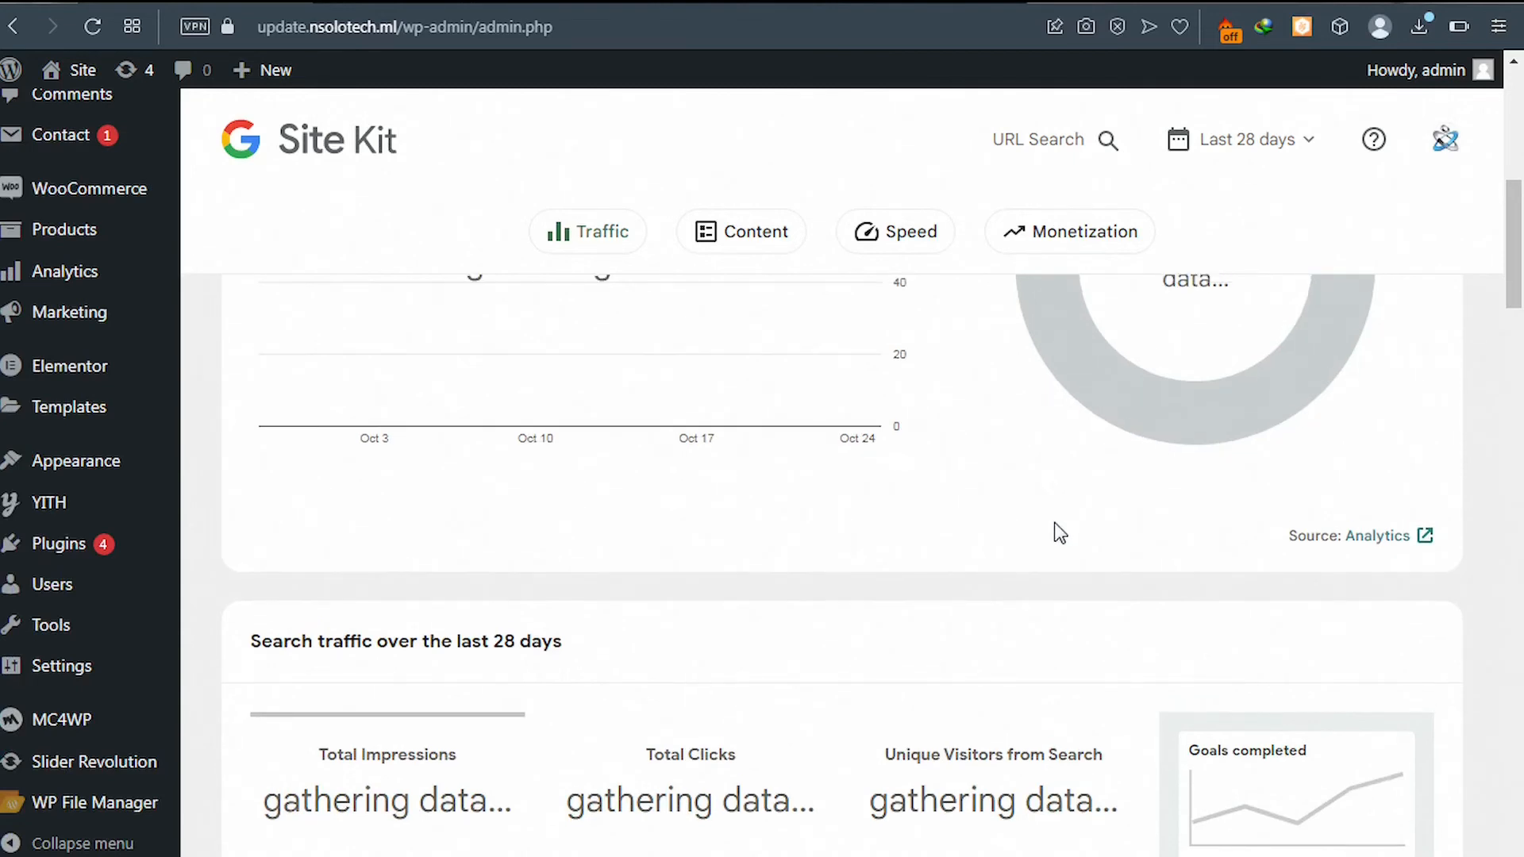
scroll(1056, 524, "up", 5)
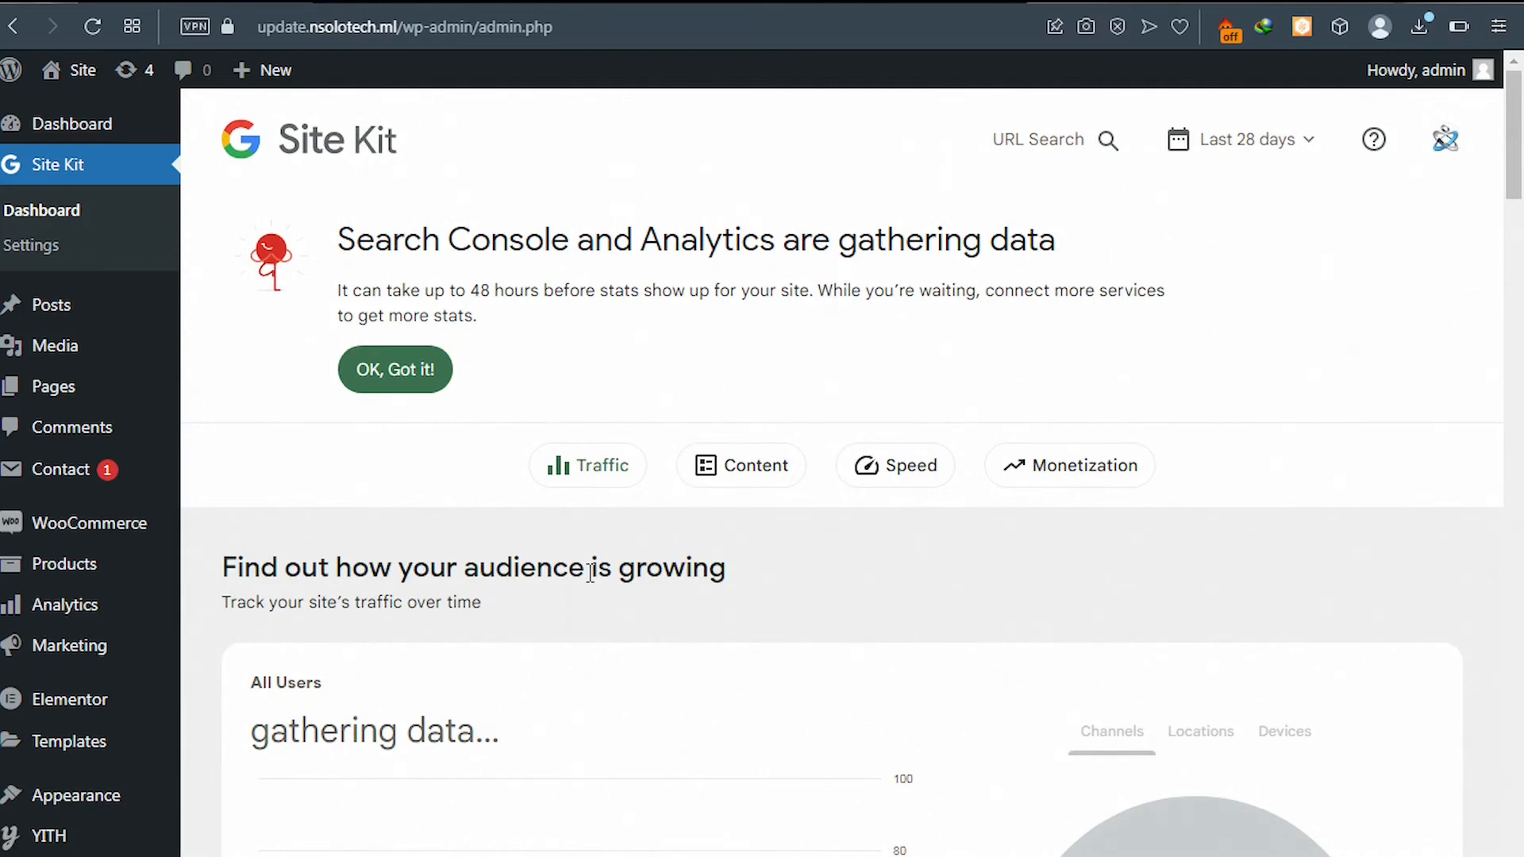
- Switch to Google Analytics, close the web stream details and open the Realtime report for zinadigitals
left_click(833, 2)
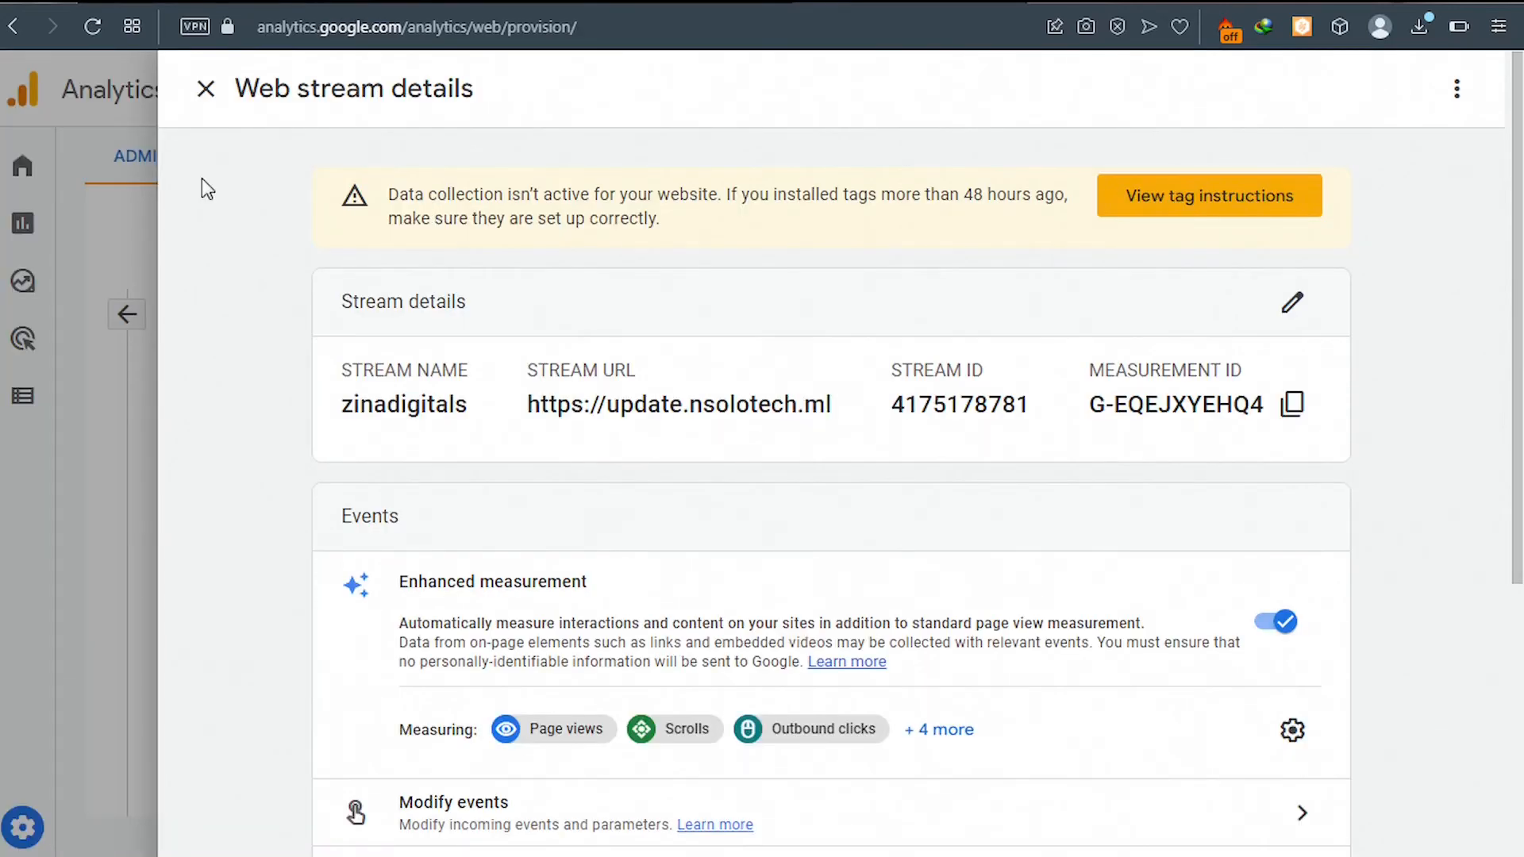
left_click(205, 93)
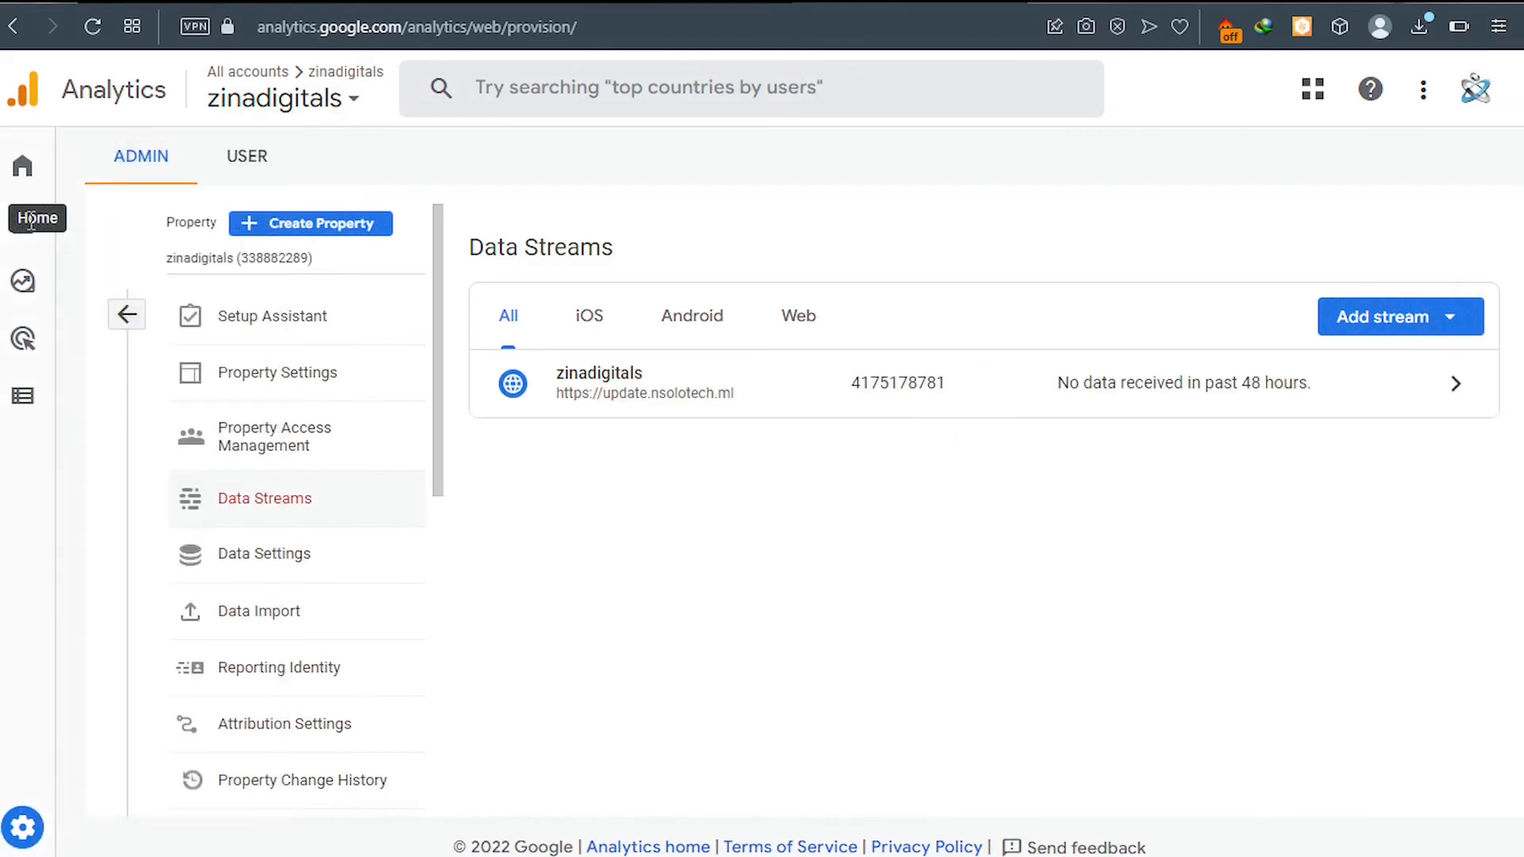
mouse_move(21, 188)
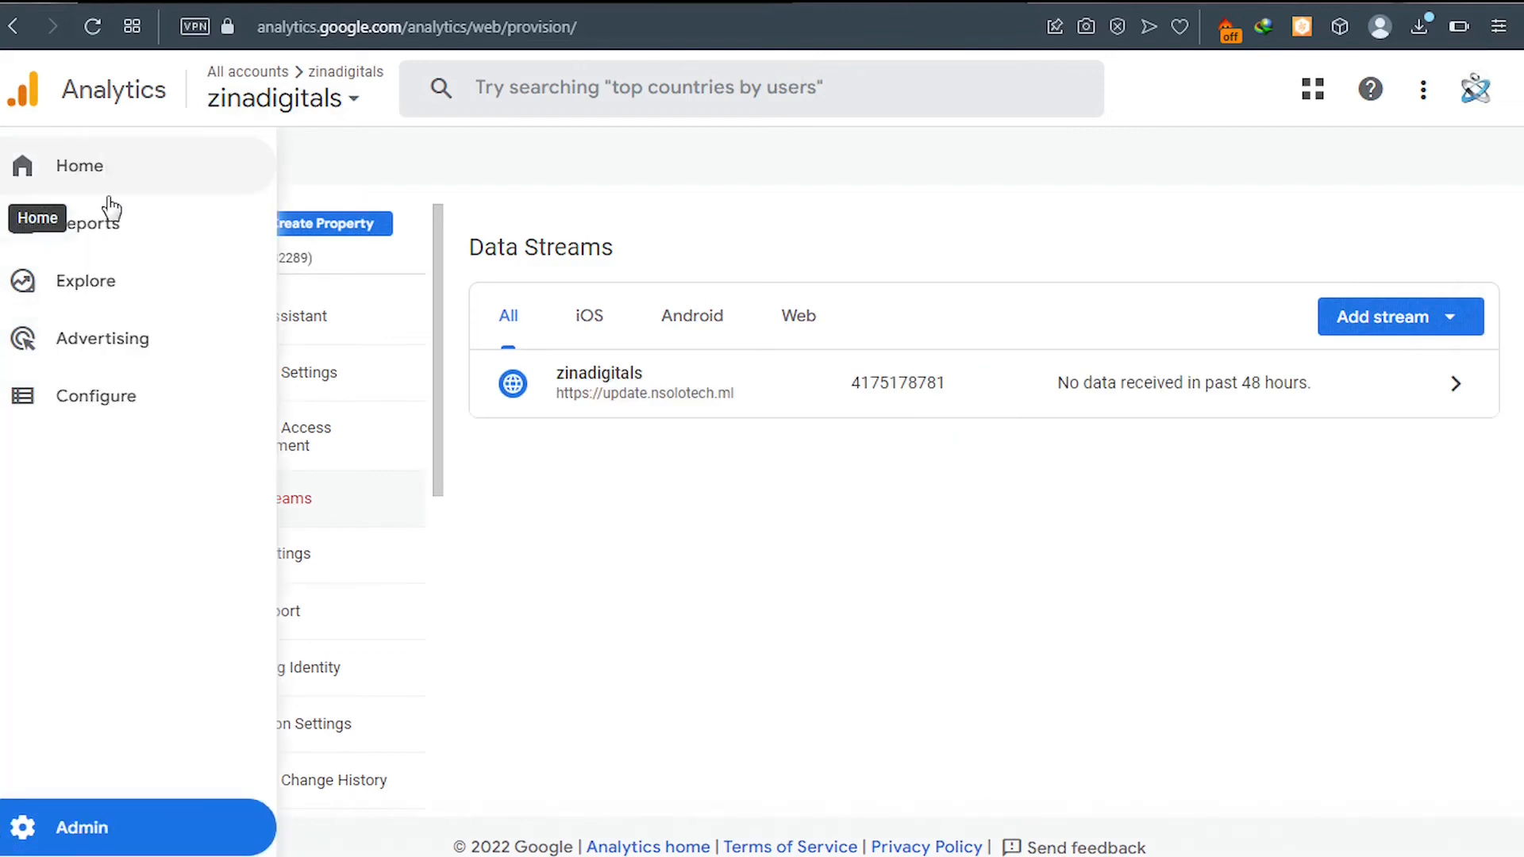
left_click(108, 237)
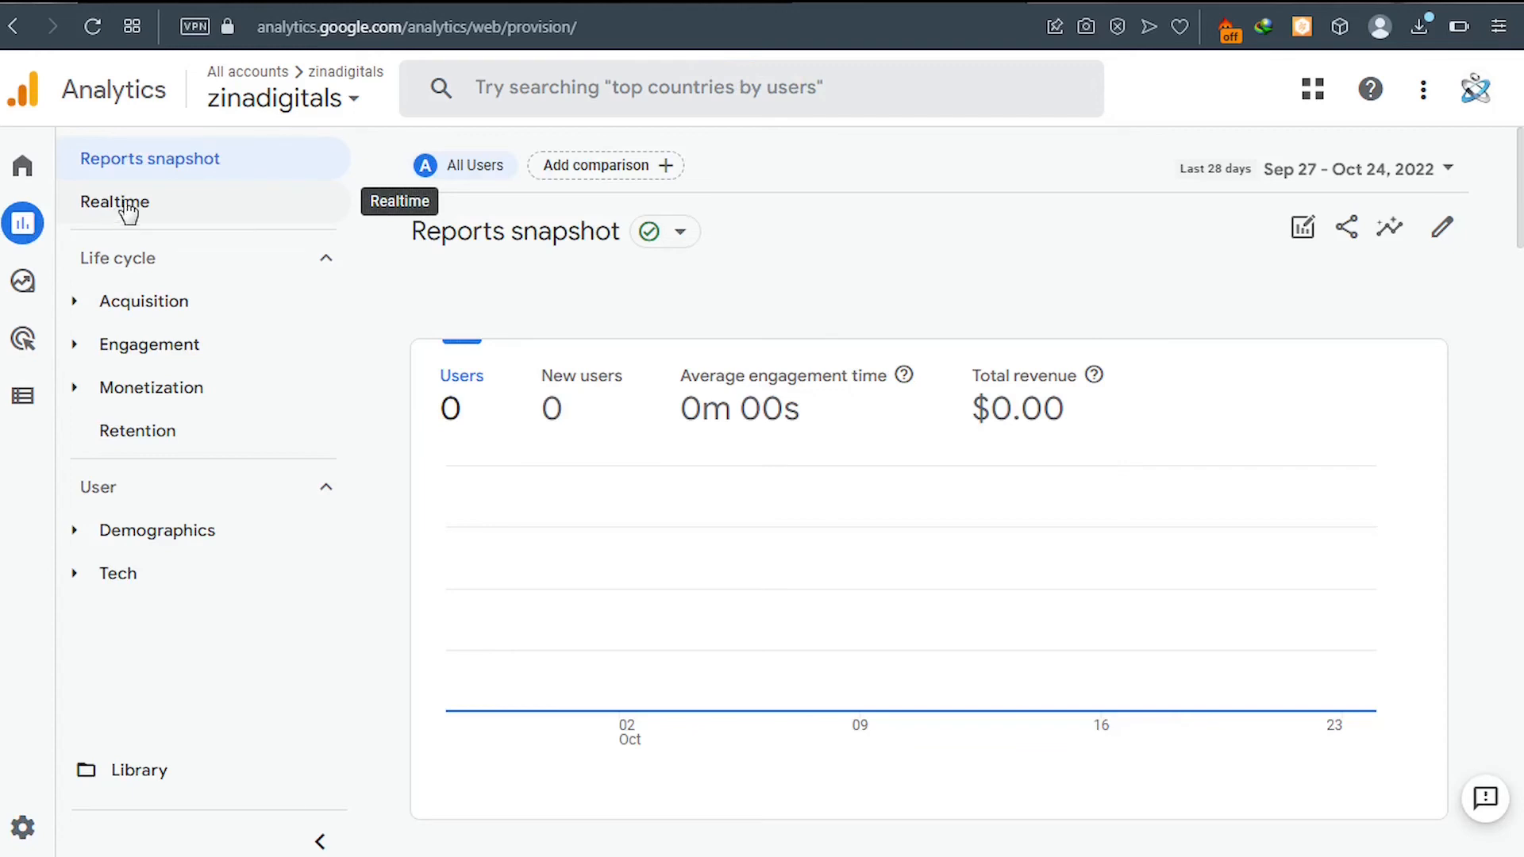
left_click(127, 208)
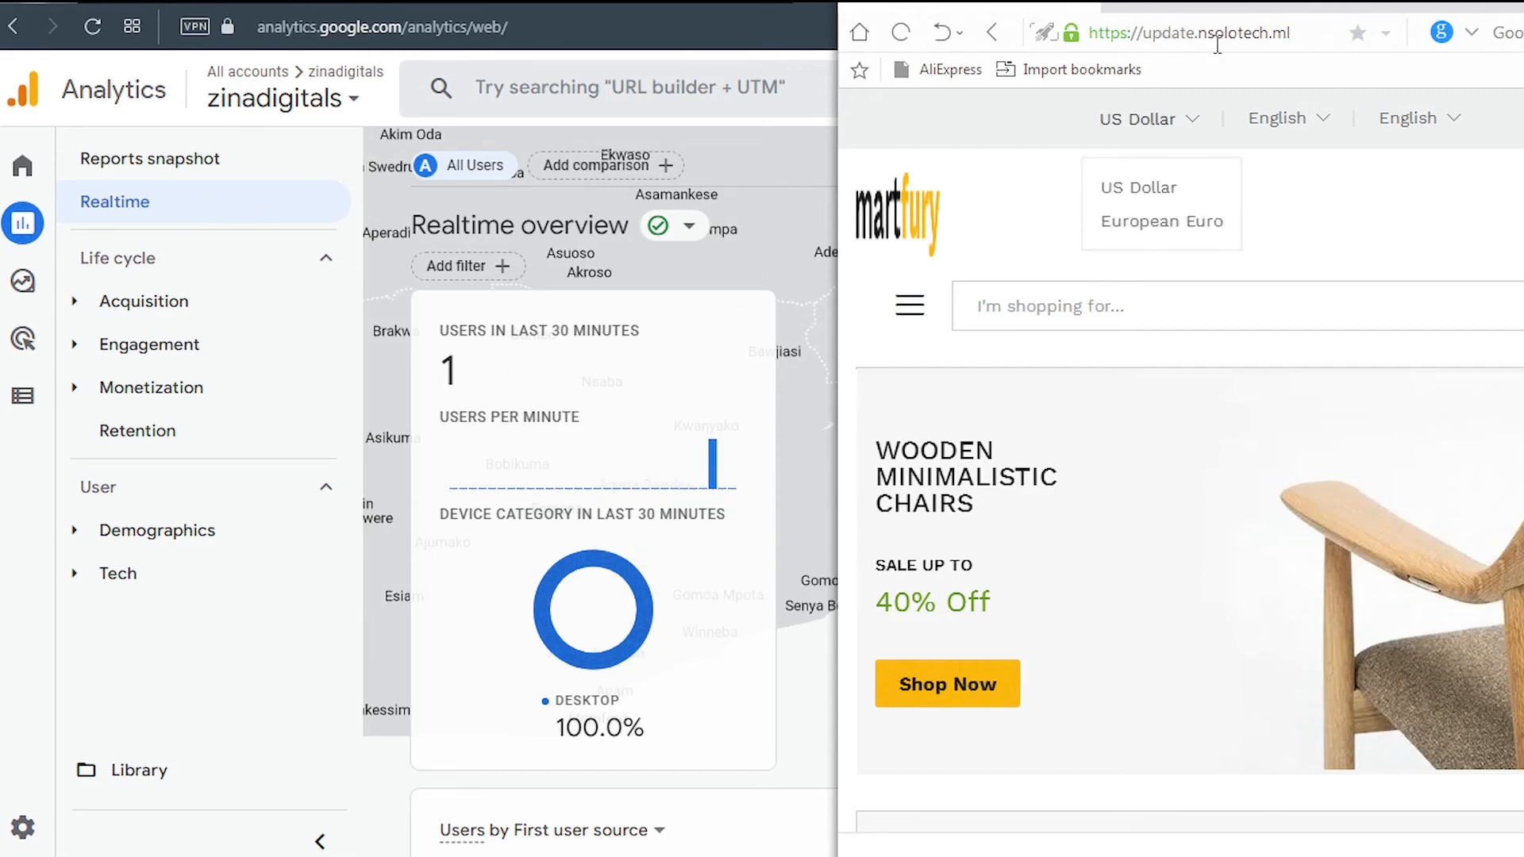
- Visit the Marshall Kilburn Portable Wireless Speaker page from the store's Deals Of The Day, then minimize that browser window
scroll(1148, 377, "down", 8)
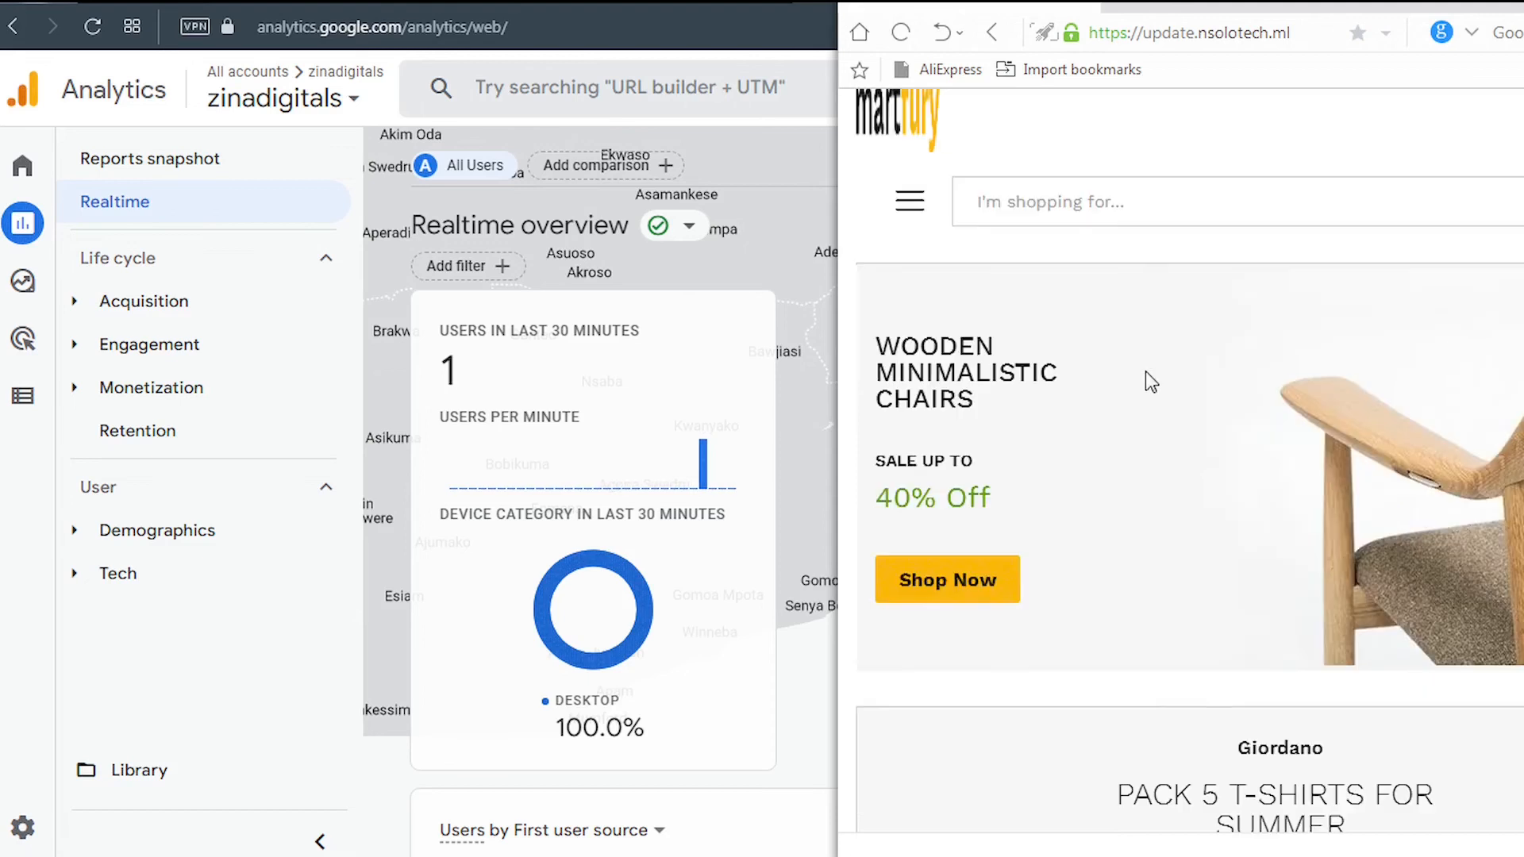
scroll(1145, 371, "down", 5)
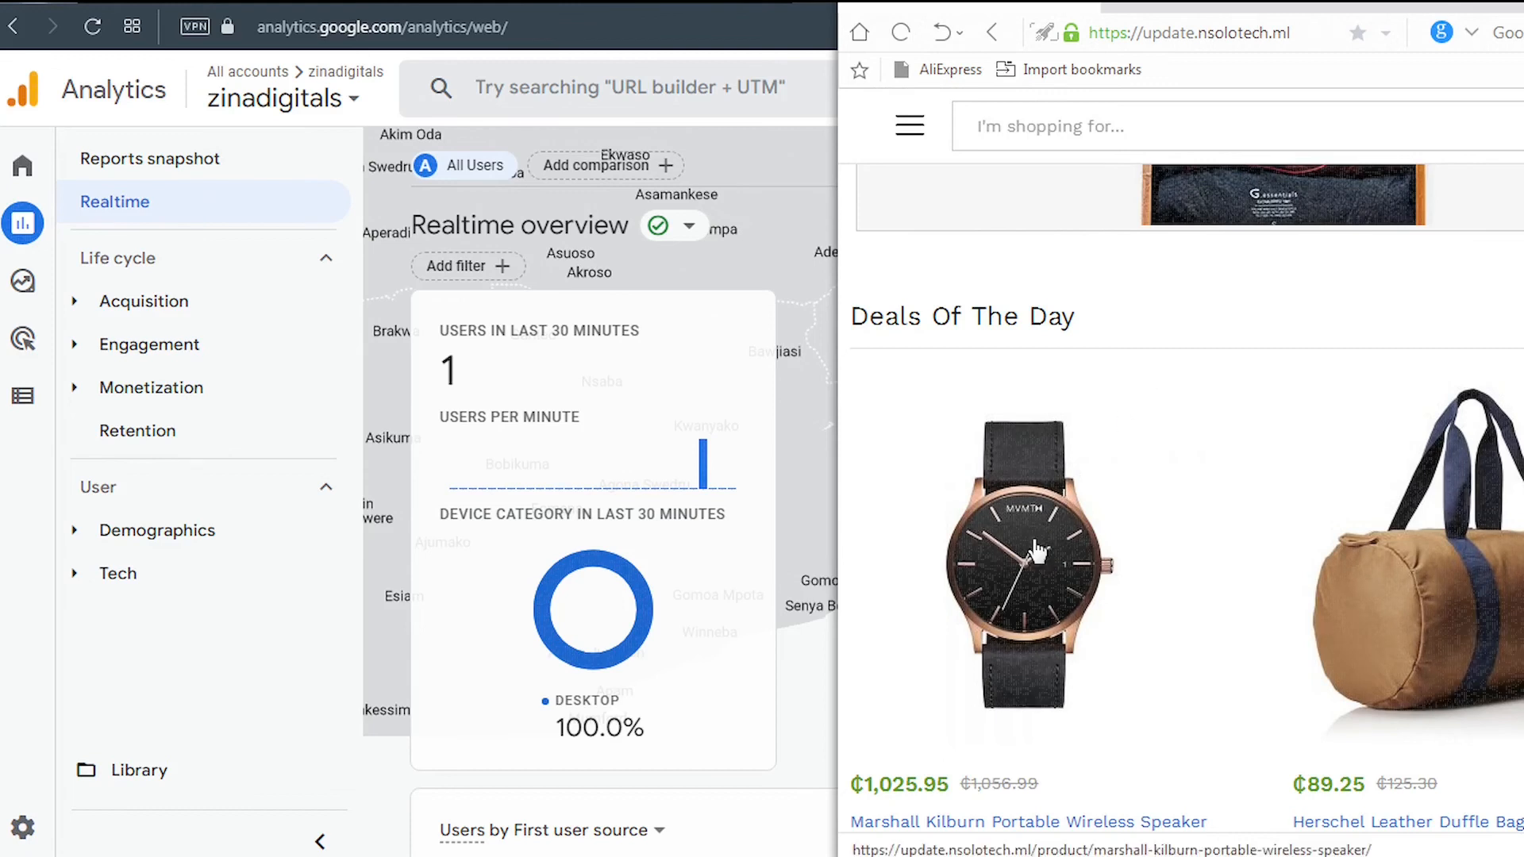
left_click(1034, 567)
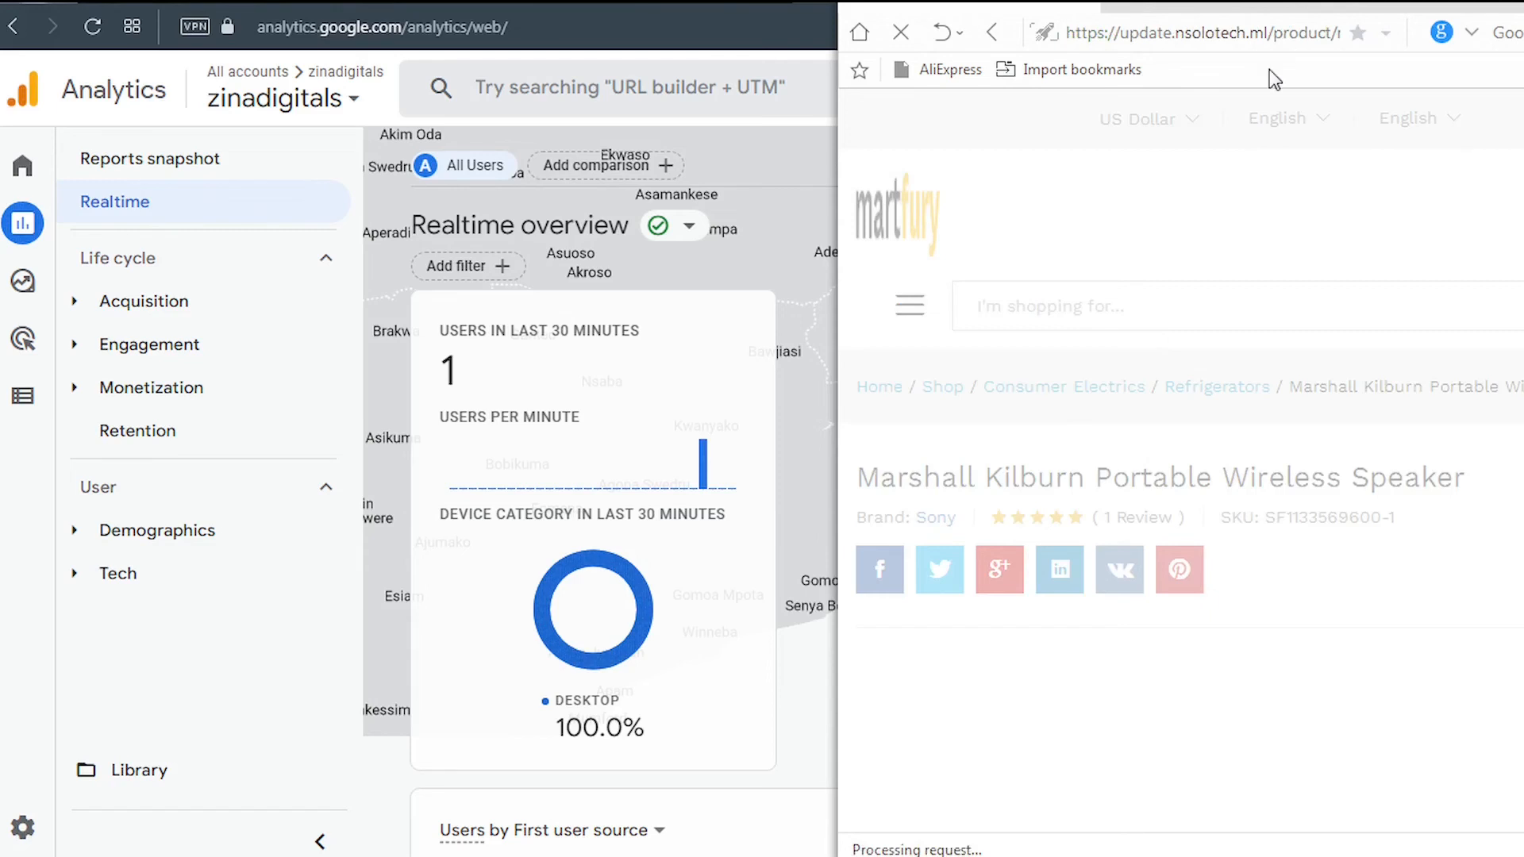
left_click_drag(1283, 10, 996, 17)
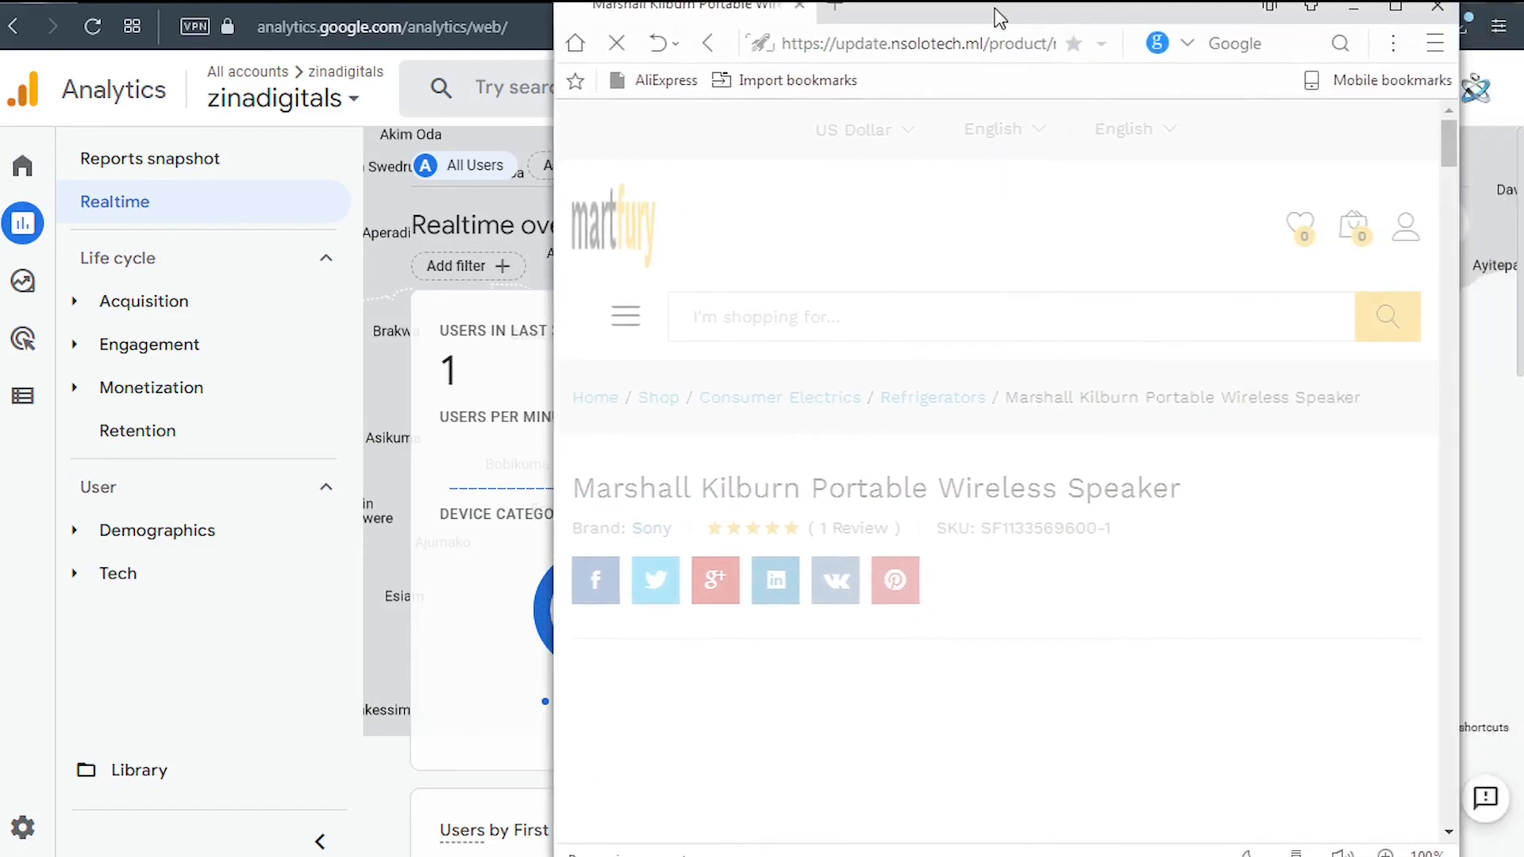
left_click(1355, 14)
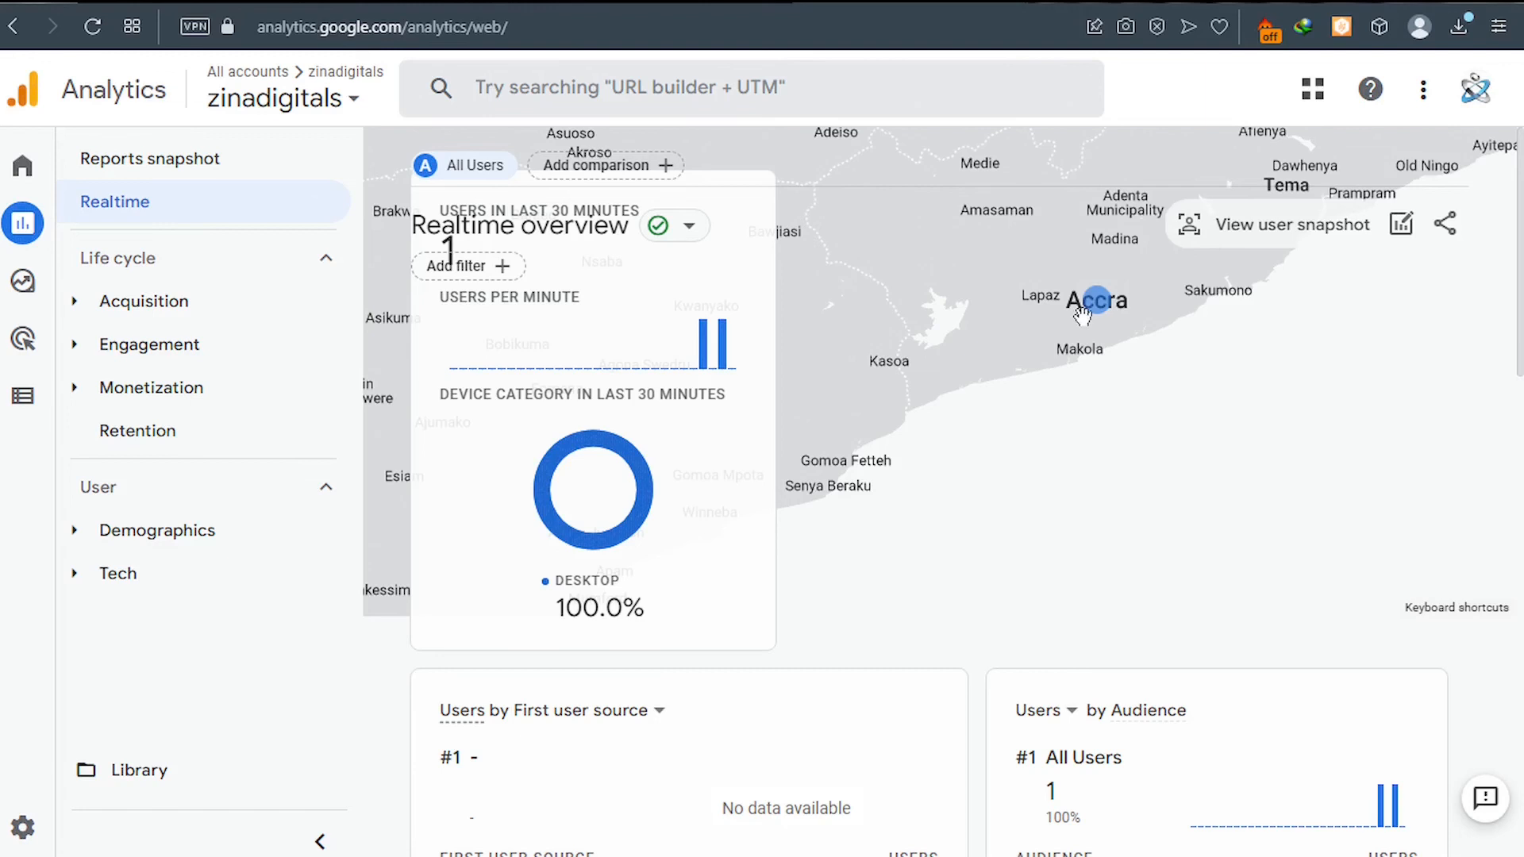
- Examine the Realtime overview's user location map, audience, page title views, event counts and conversions for the site visit
scroll(1111, 318, "down", 2)
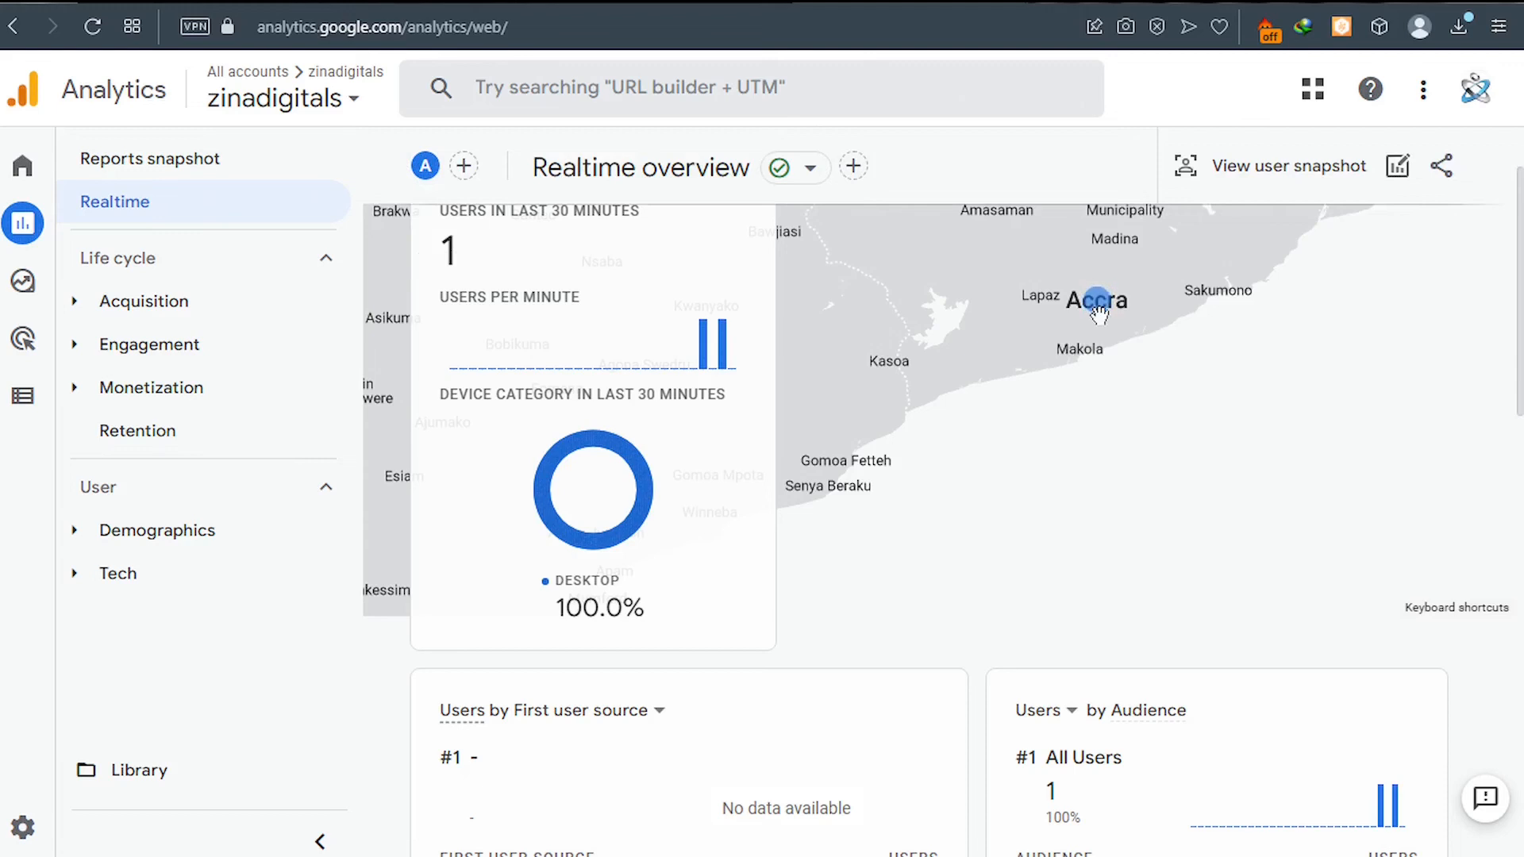
mouse_move(1109, 315)
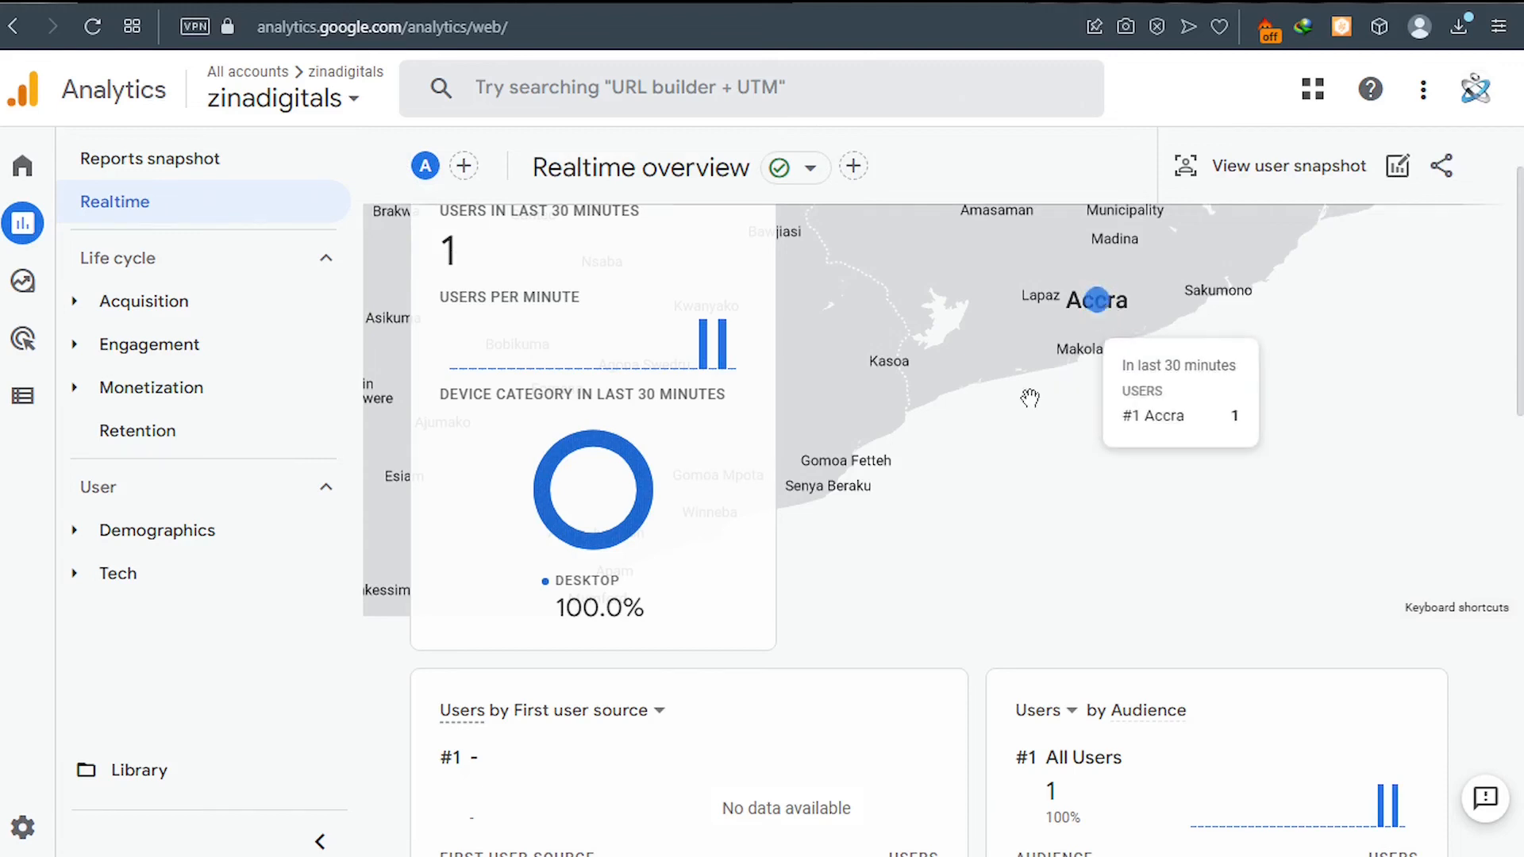
scroll(1029, 433, "down", 5)
scroll(1029, 432, "down", 2)
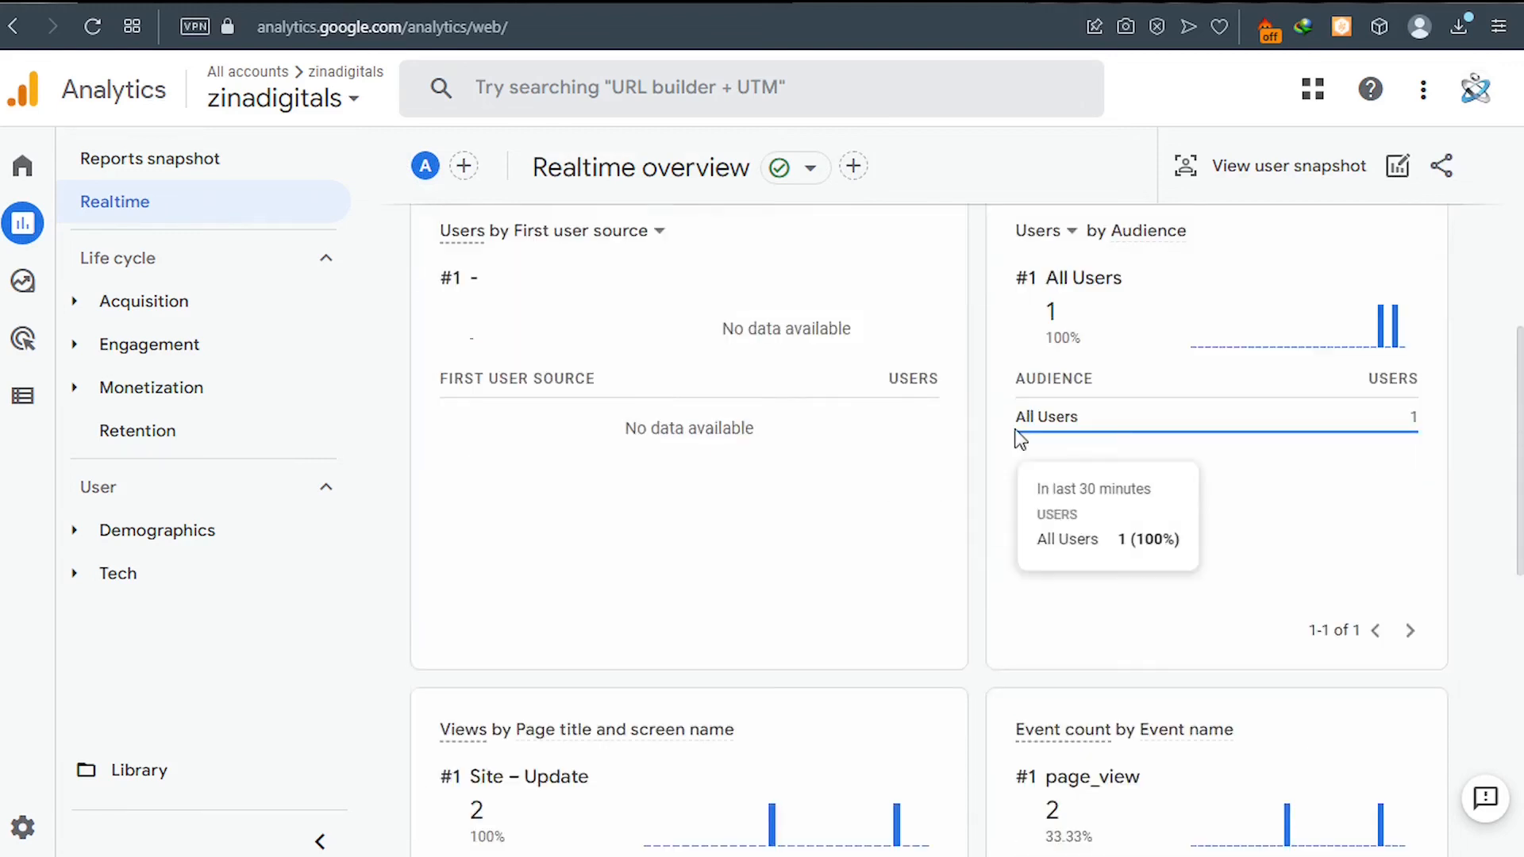
scroll(1020, 440, "down", 5)
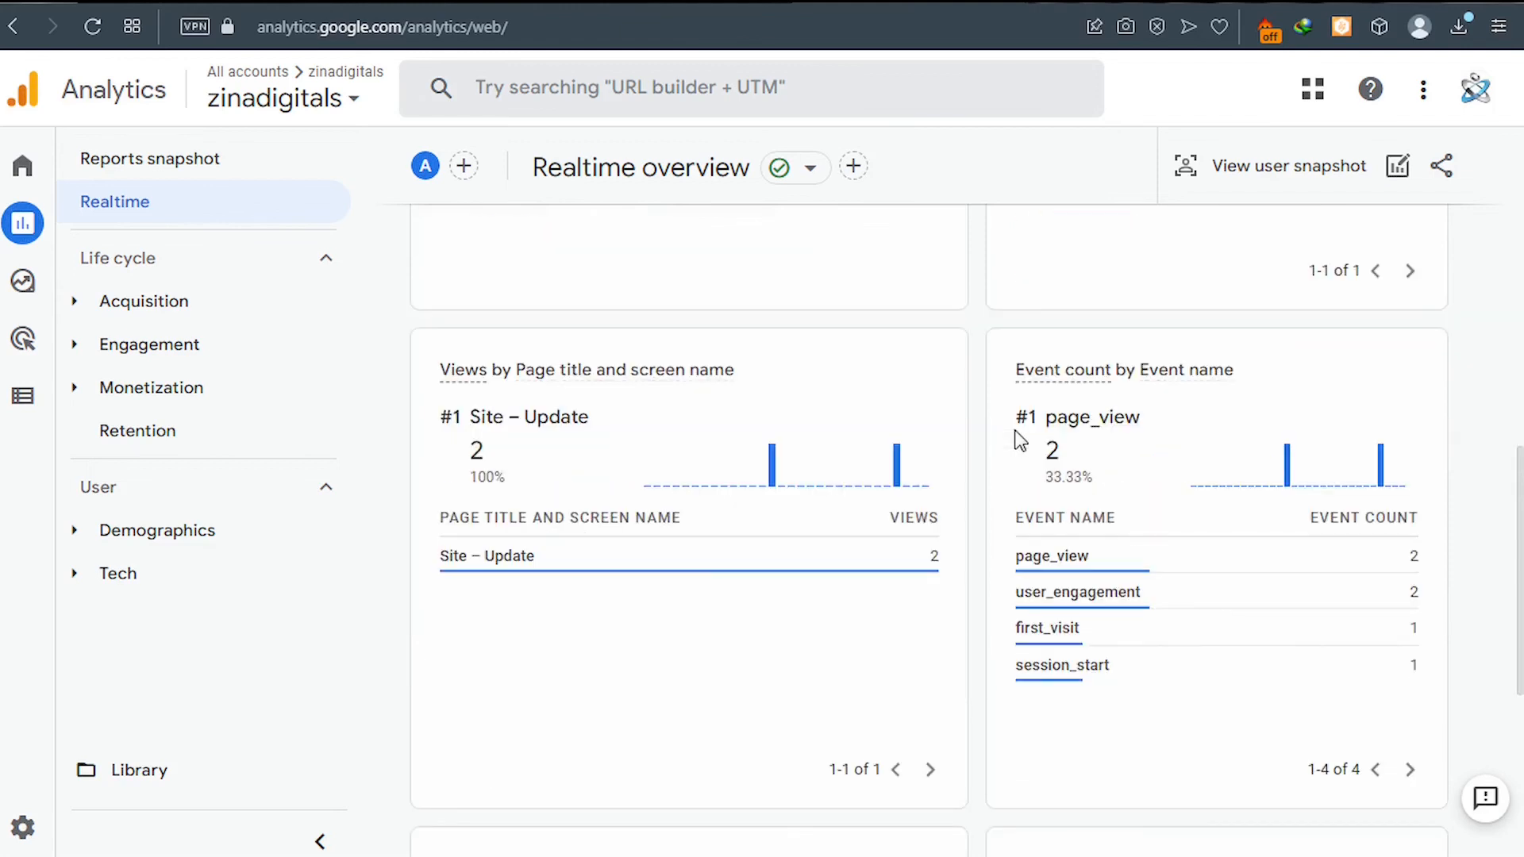
mouse_move(476, 555)
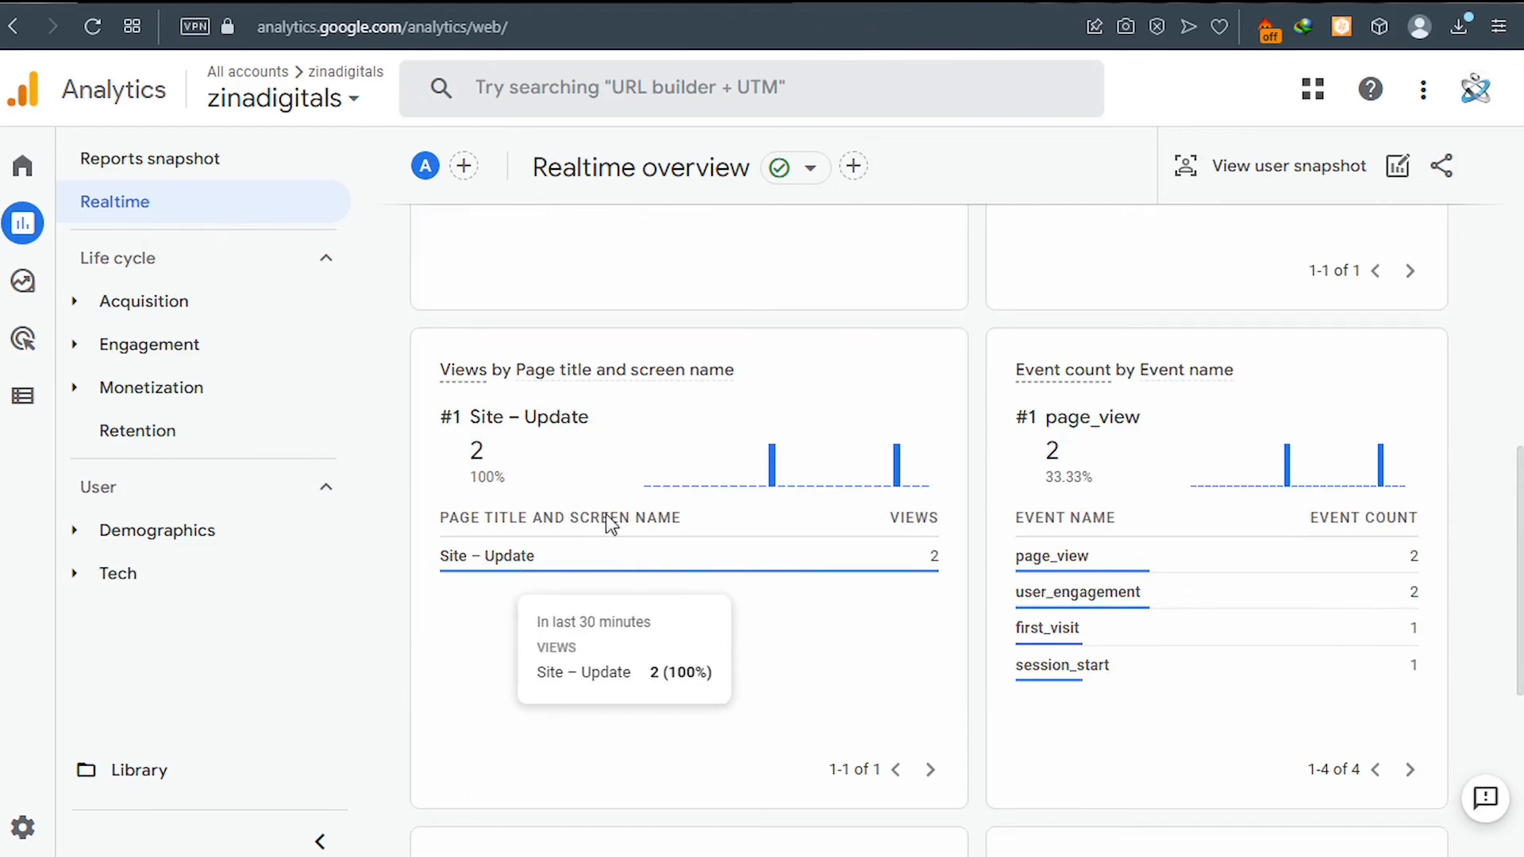
scroll(865, 599, "down", 1)
scroll(866, 605, "down", 6)
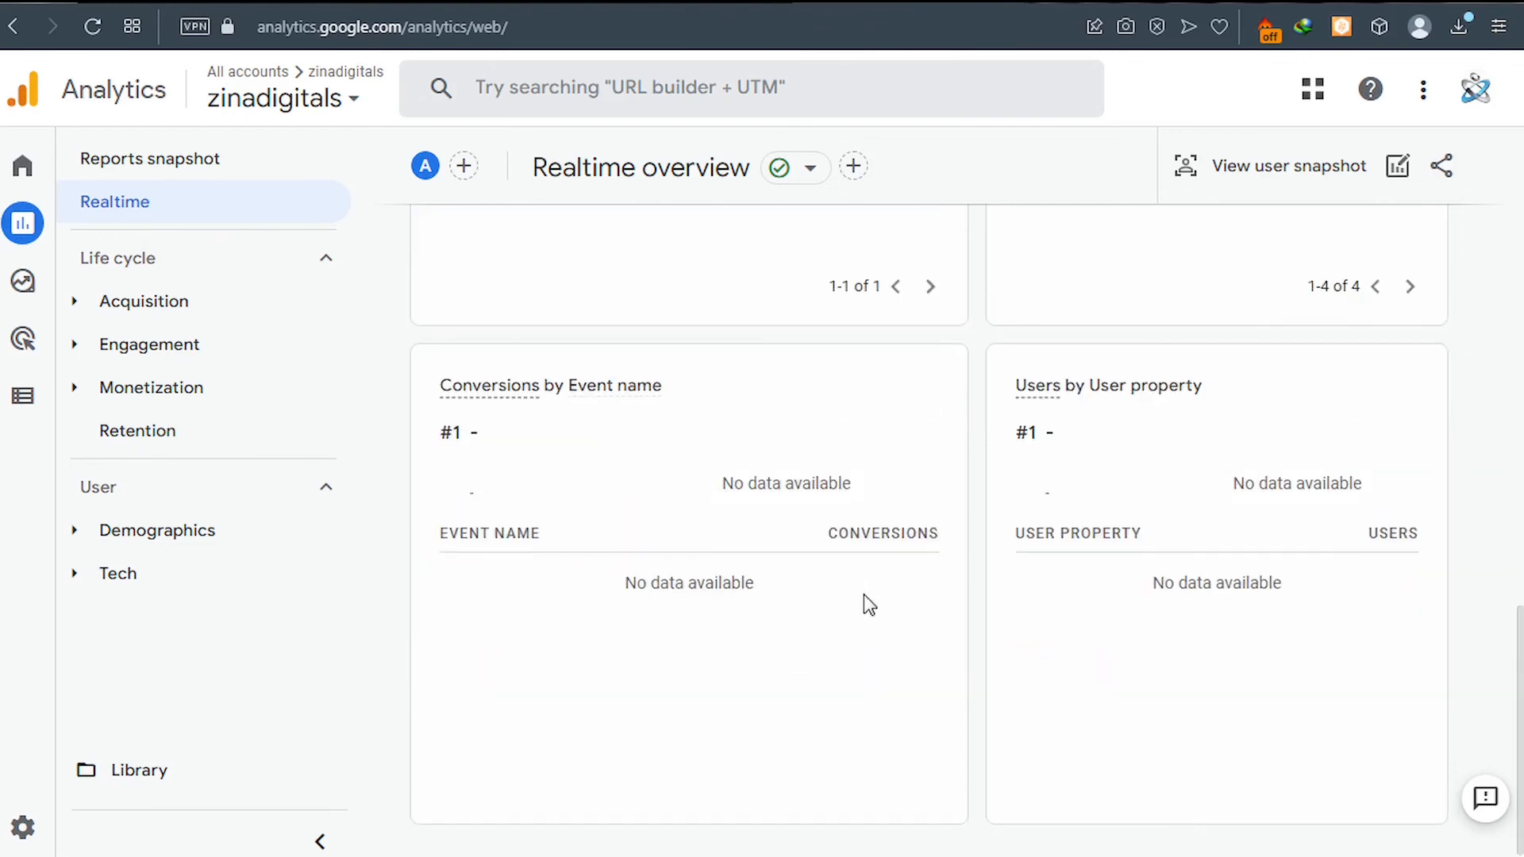
scroll(866, 605, "down", 1)
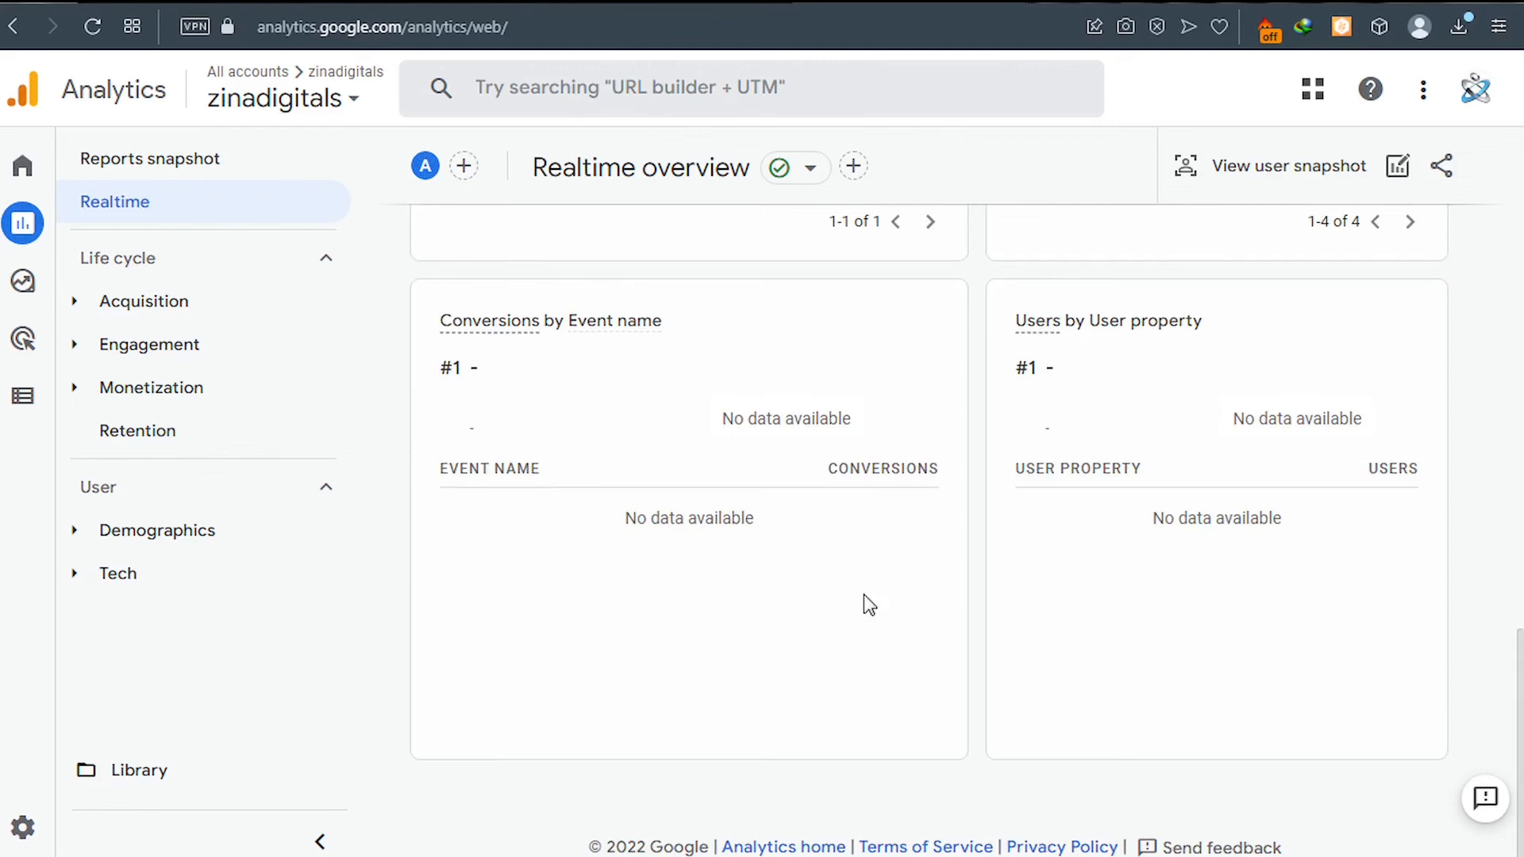
scroll(866, 603, "up", 10)
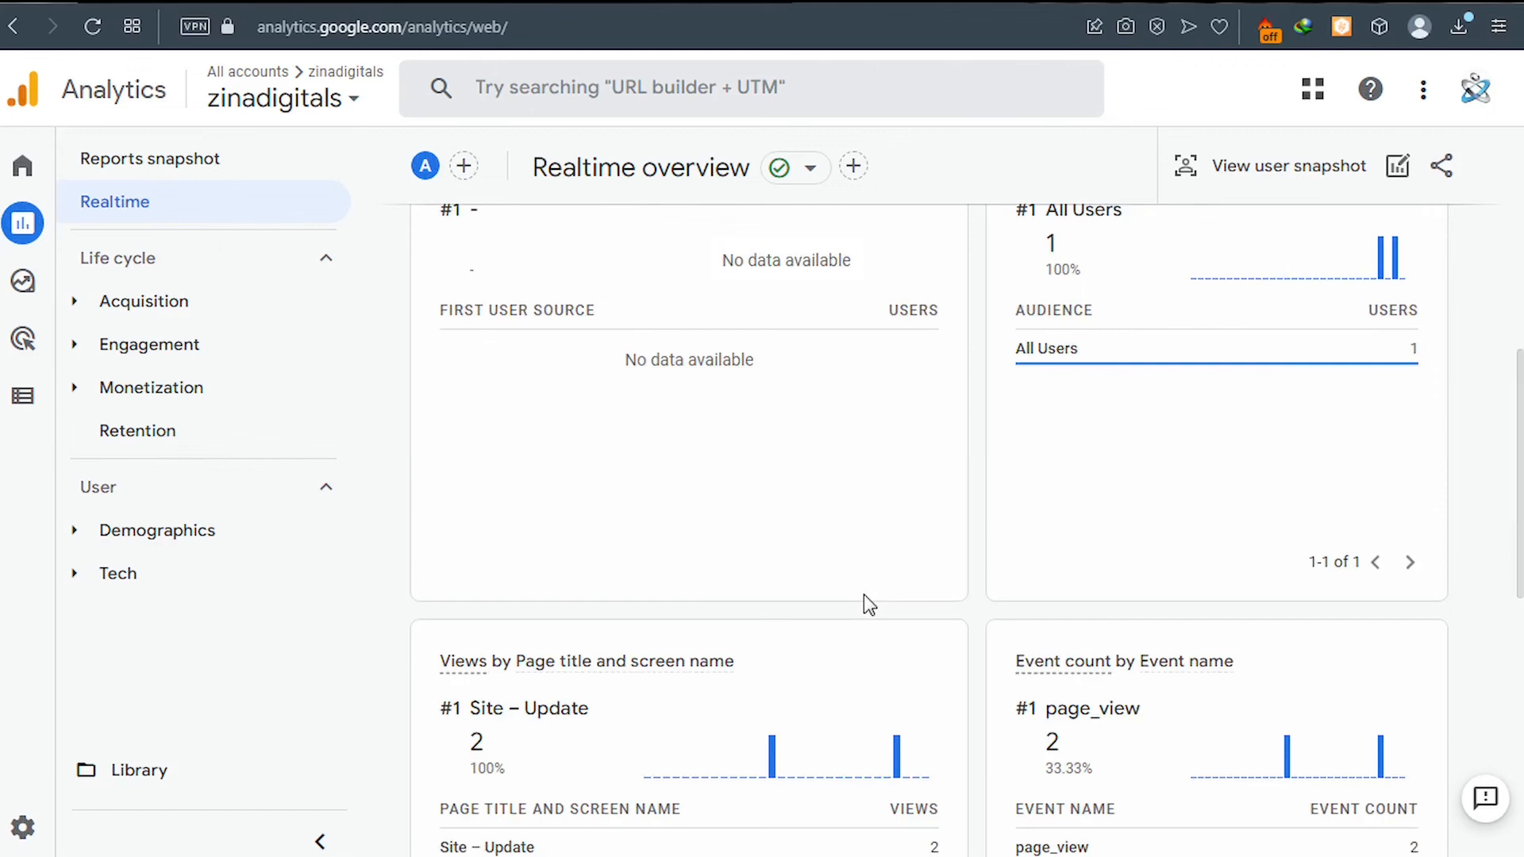
scroll(865, 596, "down", 5)
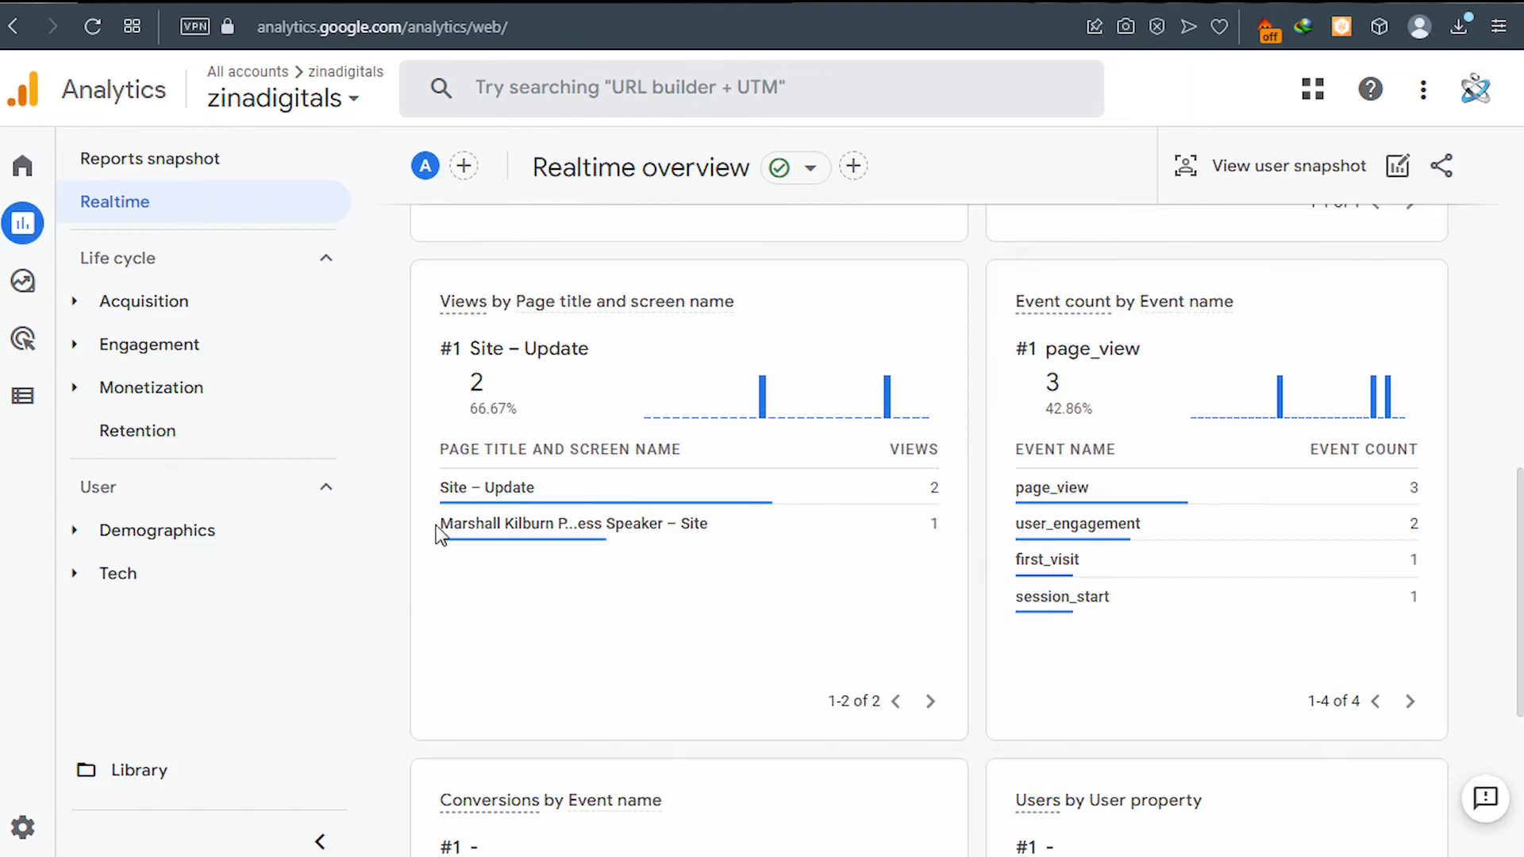
mouse_move(446, 520)
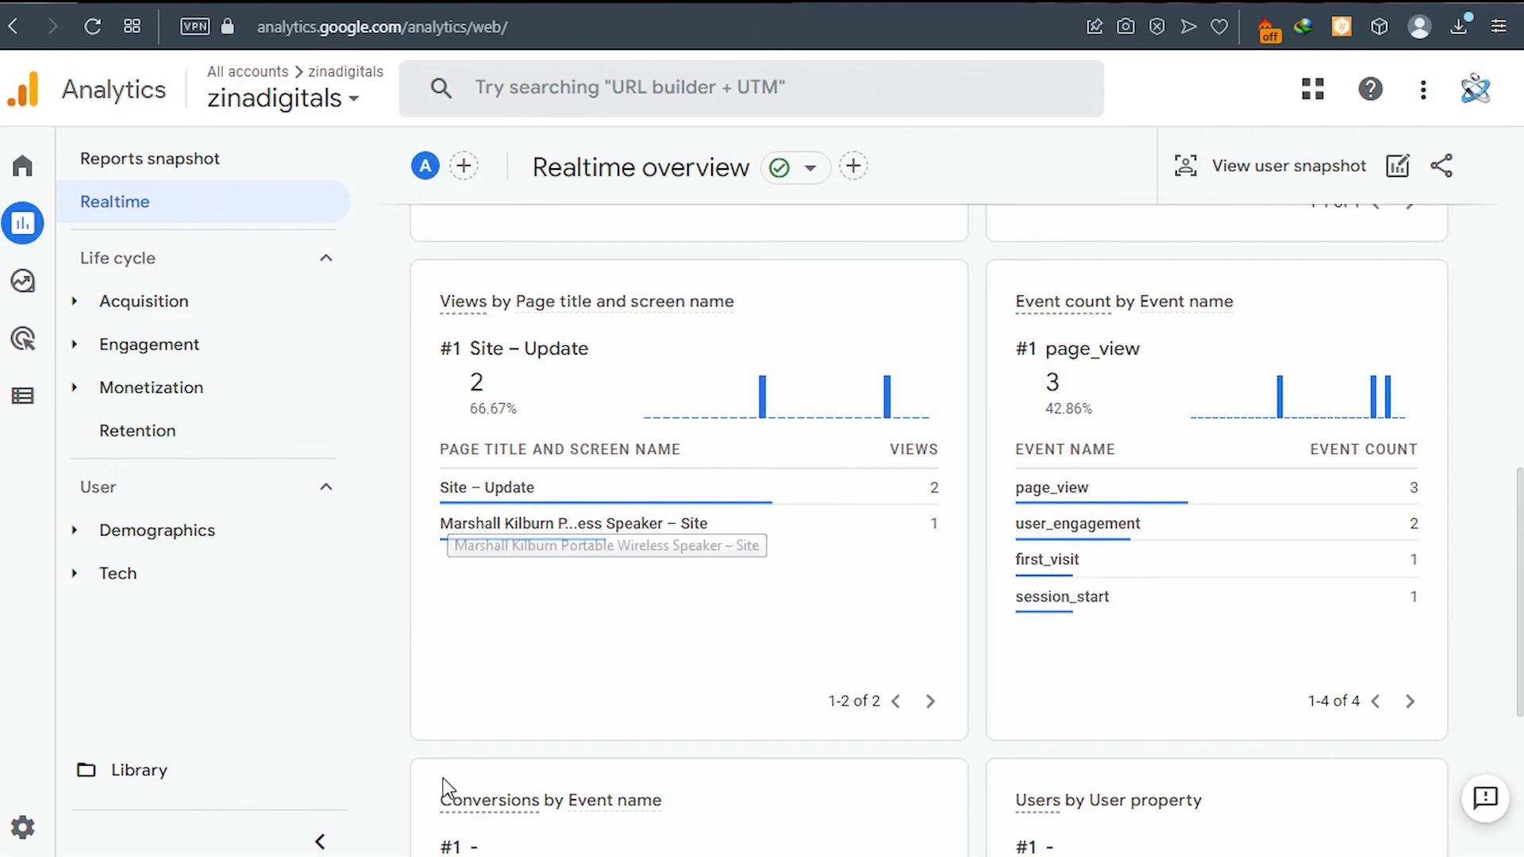
- Bring back the store's browser window and look through the Marshall Kilburn Portable Wireless Speaker product page
left_click(371, 856)
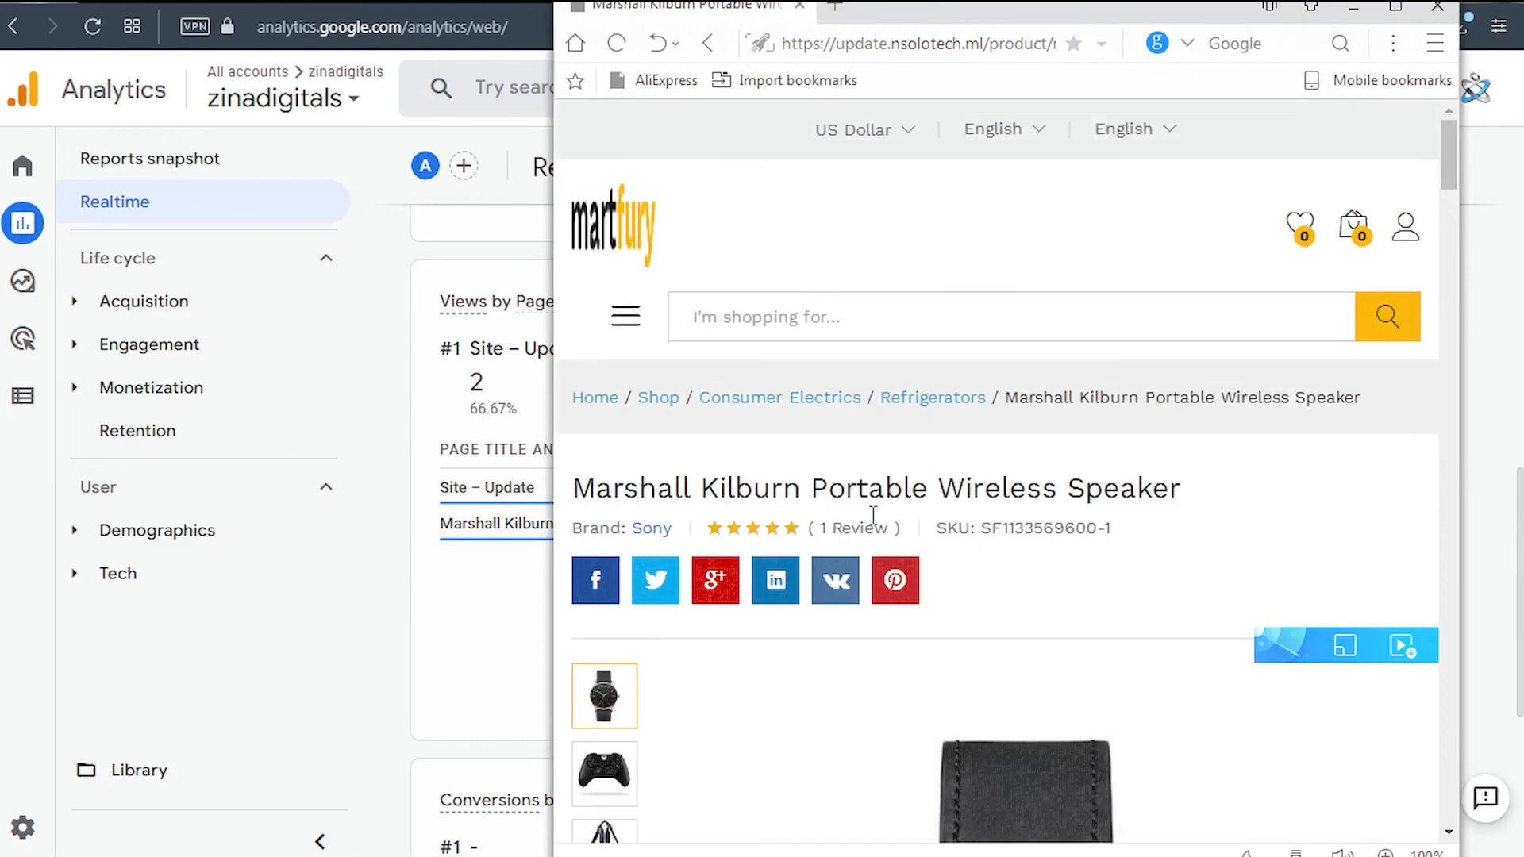
scroll(939, 668, "down", 2)
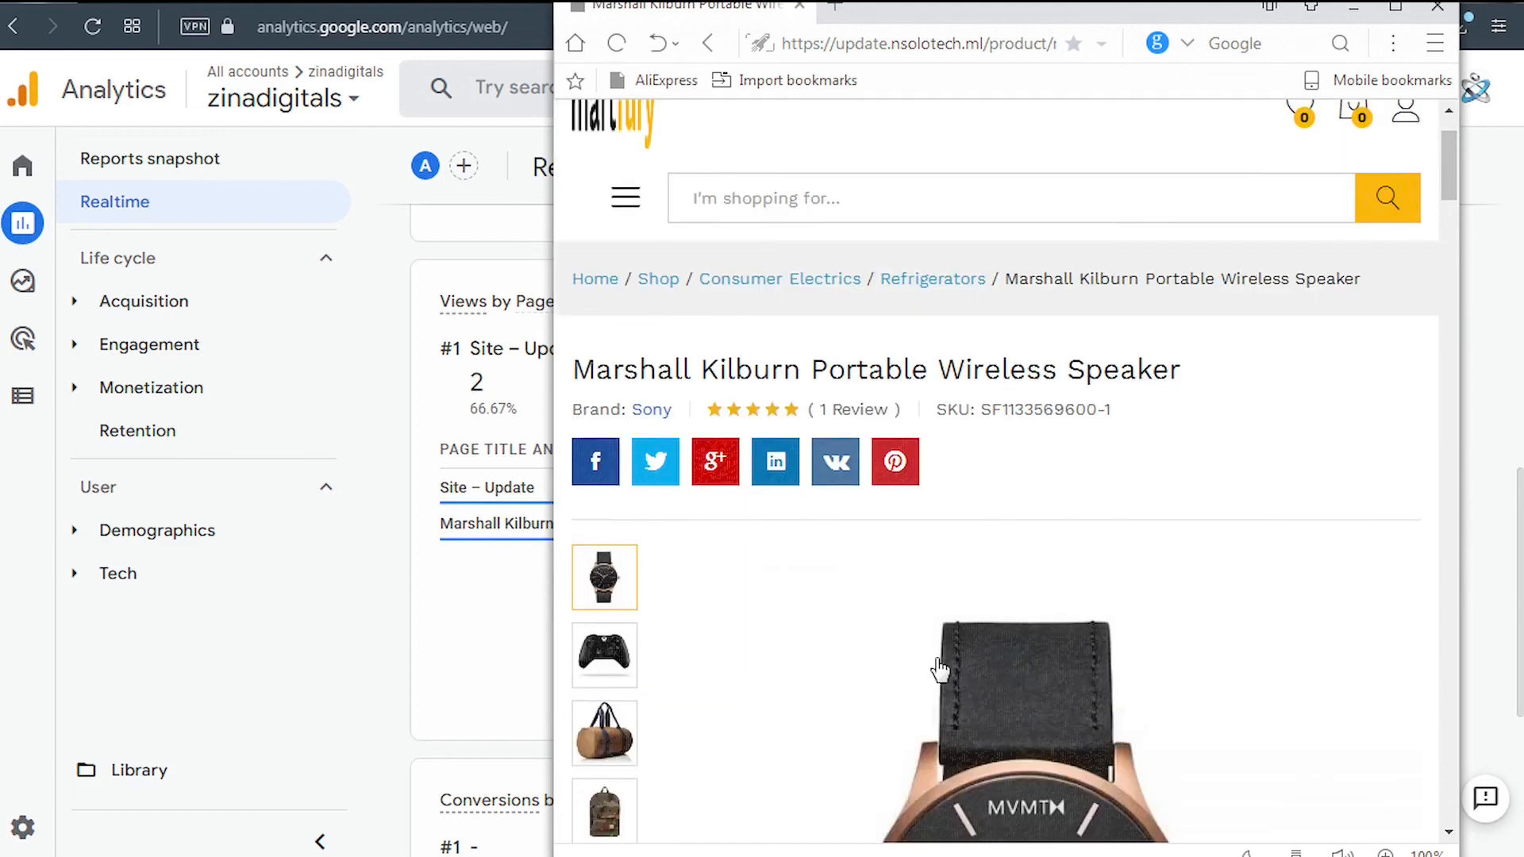
scroll(939, 668, "down", 2)
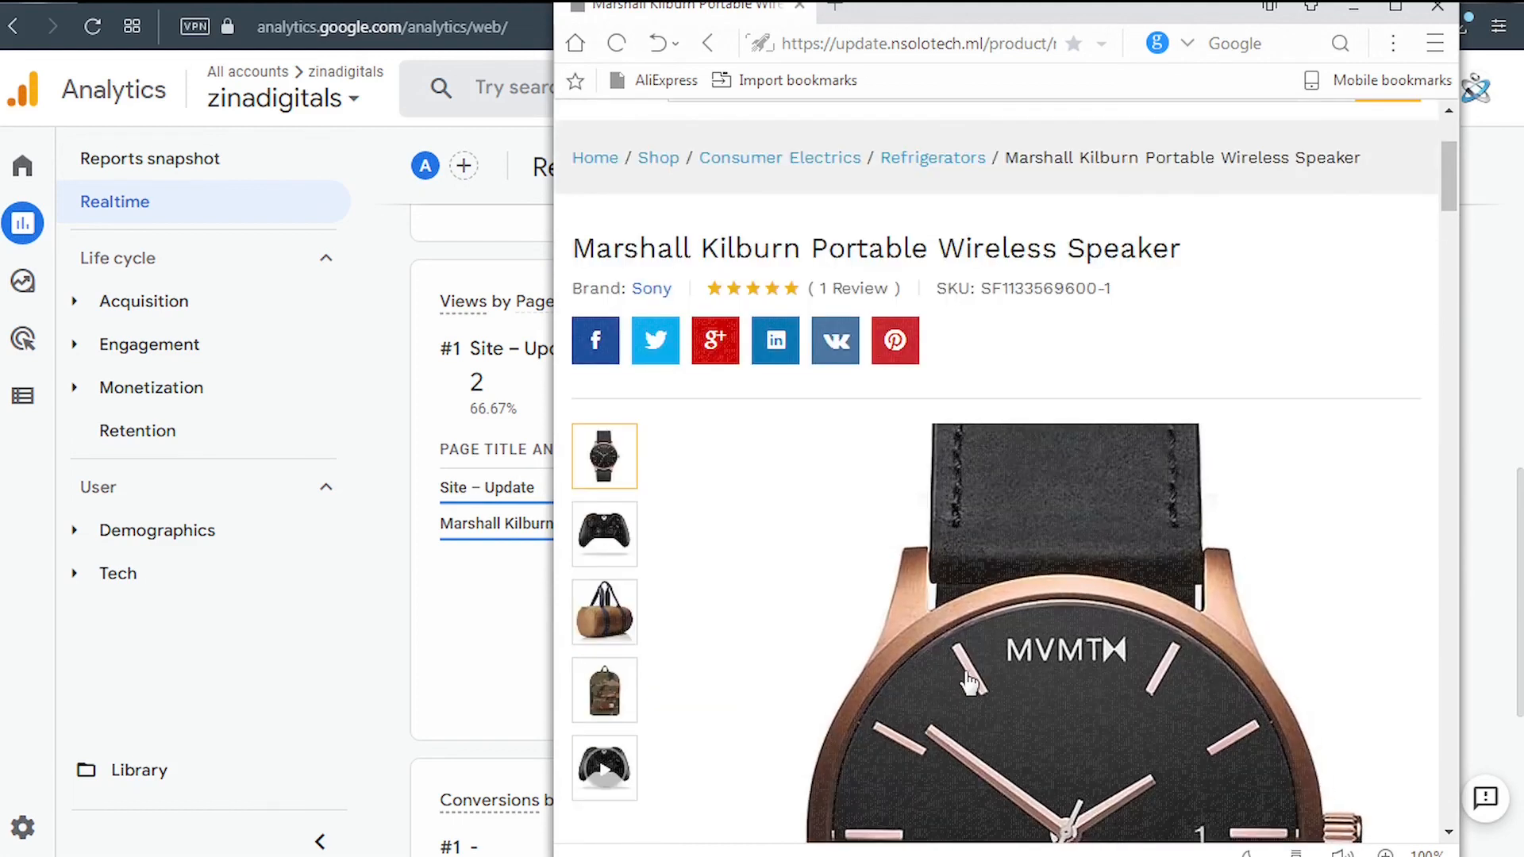
- Read through the speaker's product page, covering its images, price, stock status, related items and description, and return to the page header
scroll(876, 562, "down", 5)
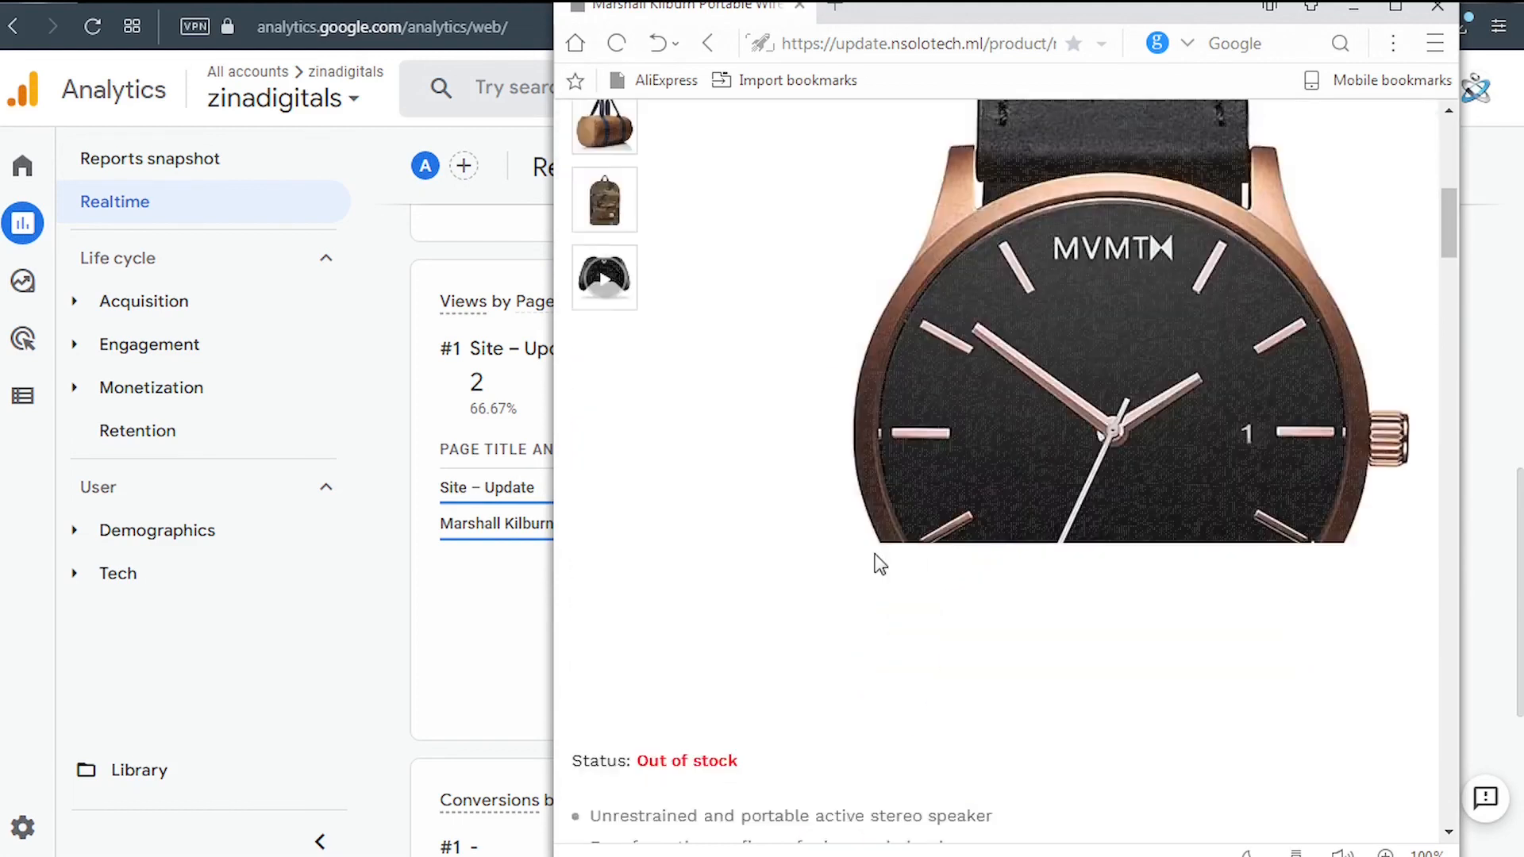
scroll(880, 563, "down", 2)
scroll(879, 563, "down", 4)
scroll(879, 564, "down", 5)
scroll(880, 564, "down", 8)
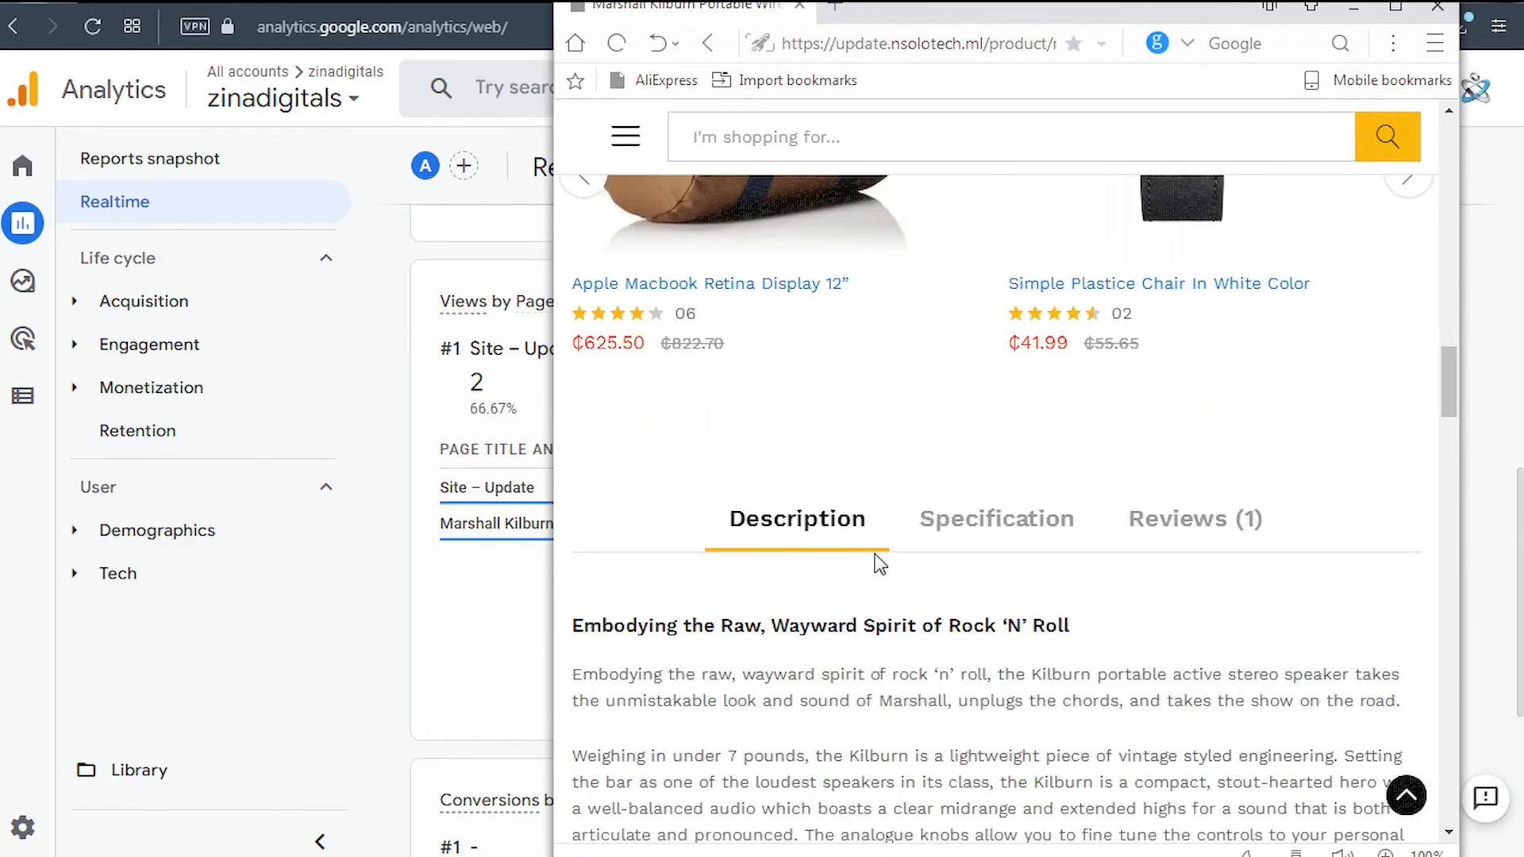
scroll(1133, 357, "up", 15)
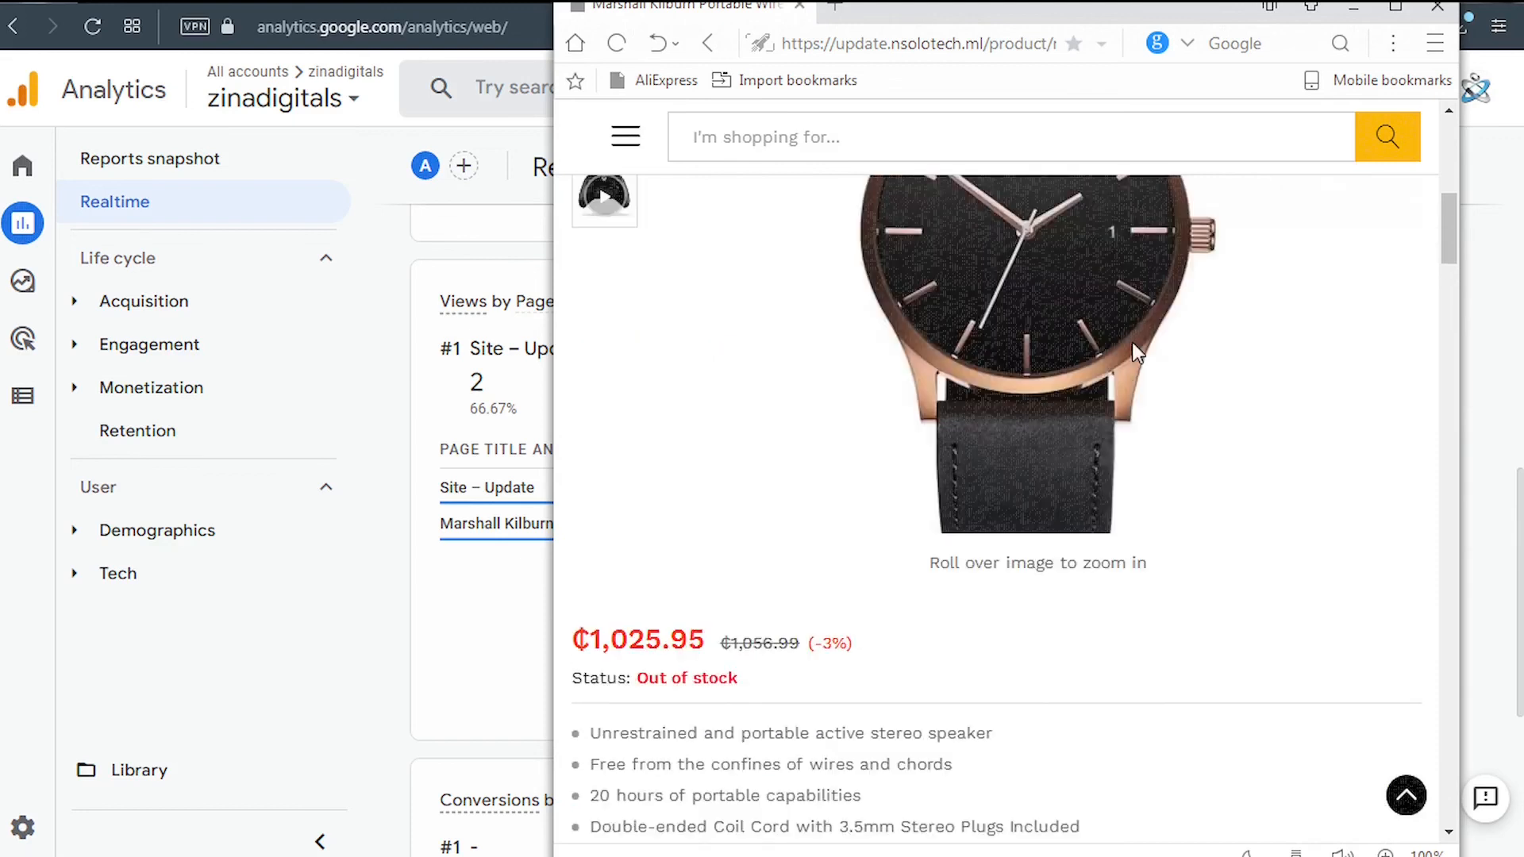
scroll(1133, 346, "up", 7)
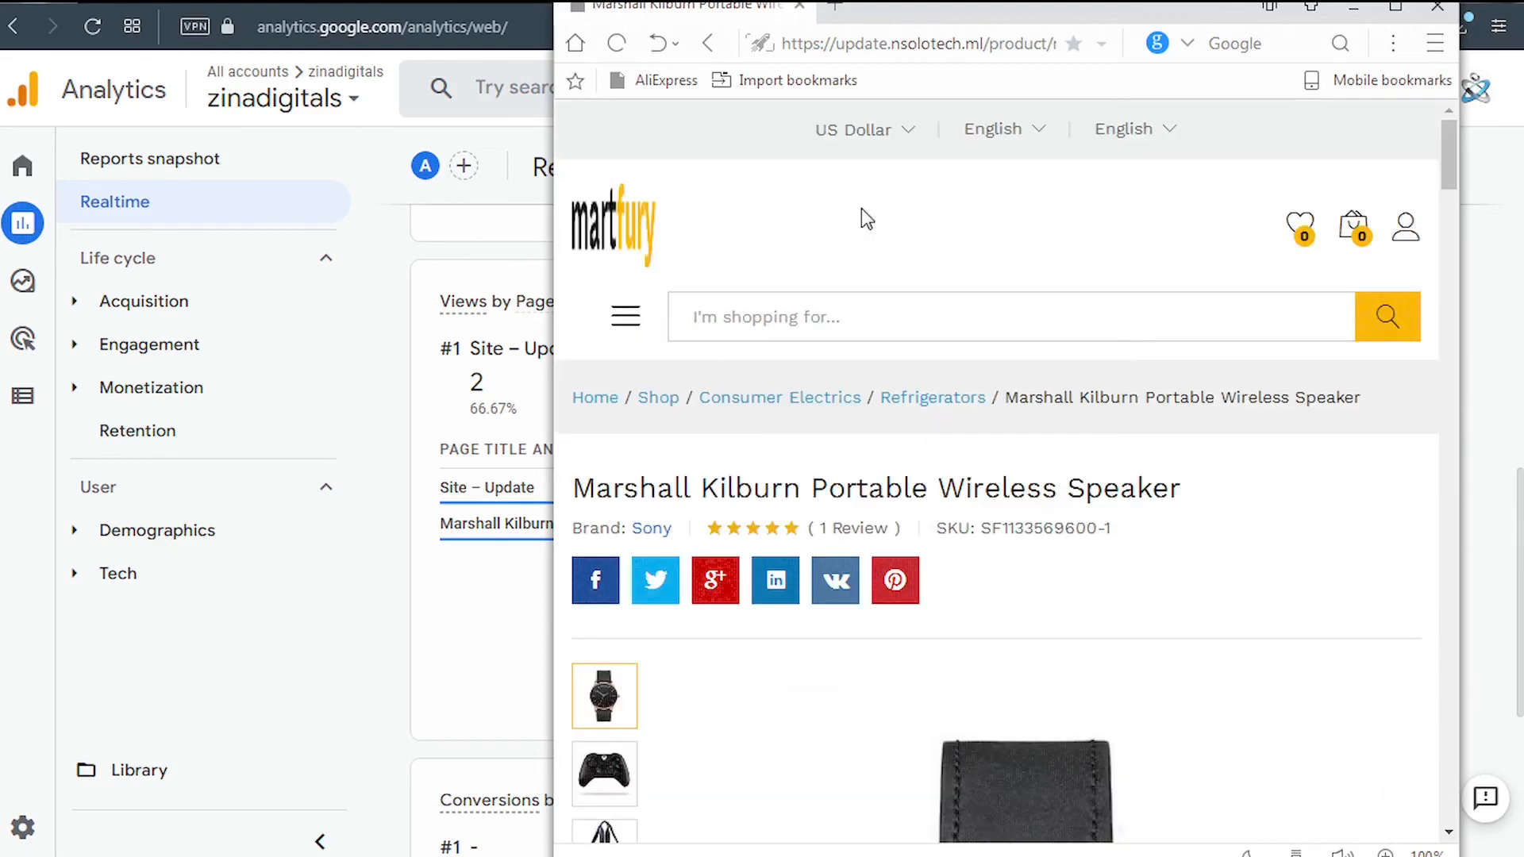
- Visit the store's TV & Videos category under Consumer Electrics, Electronics, and minimize that browser window
left_click(632, 322)
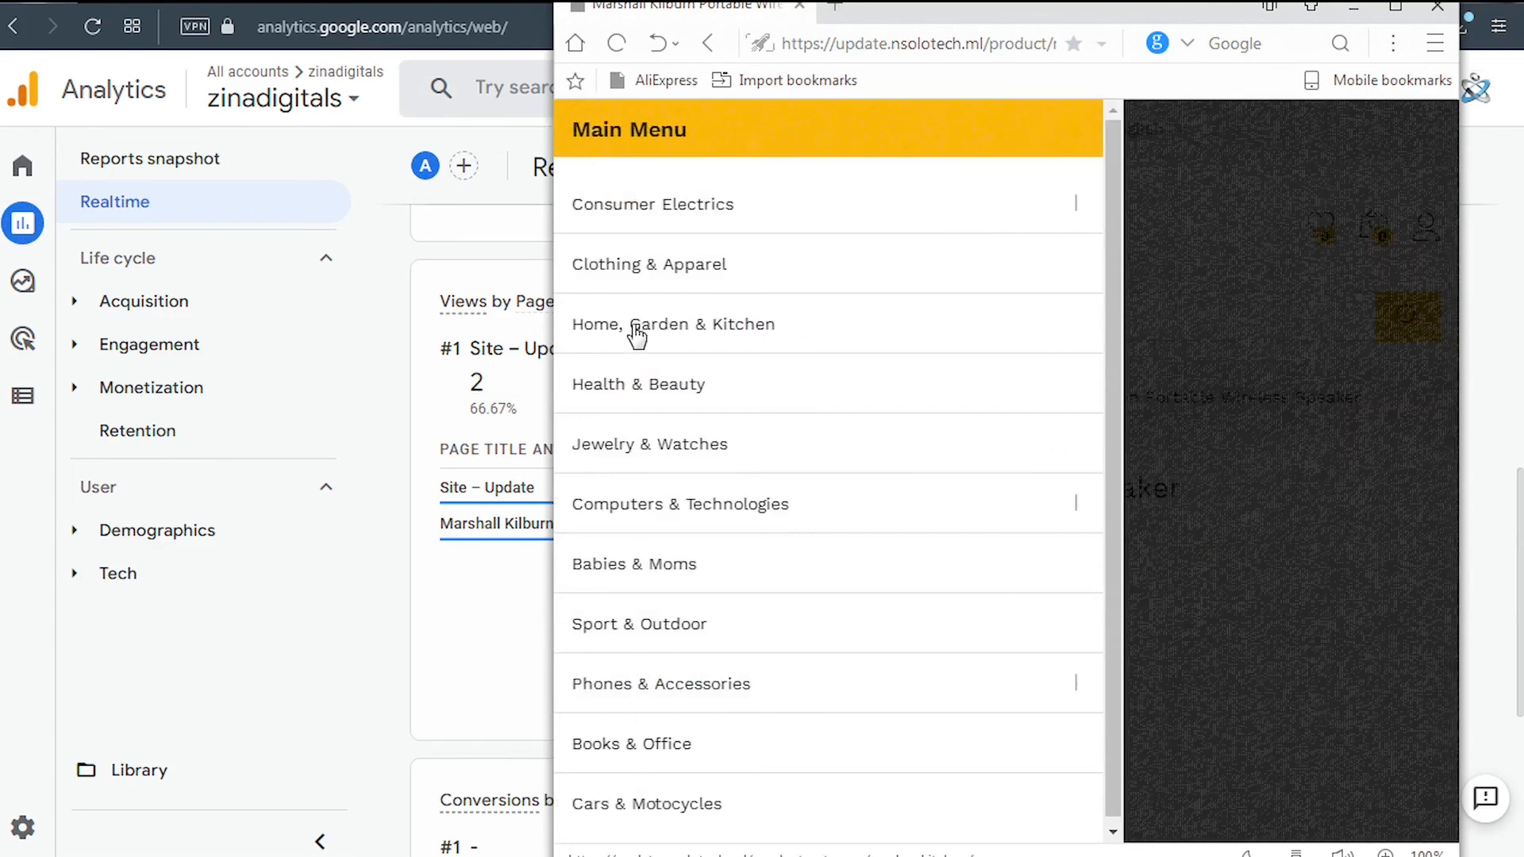
left_click(658, 208)
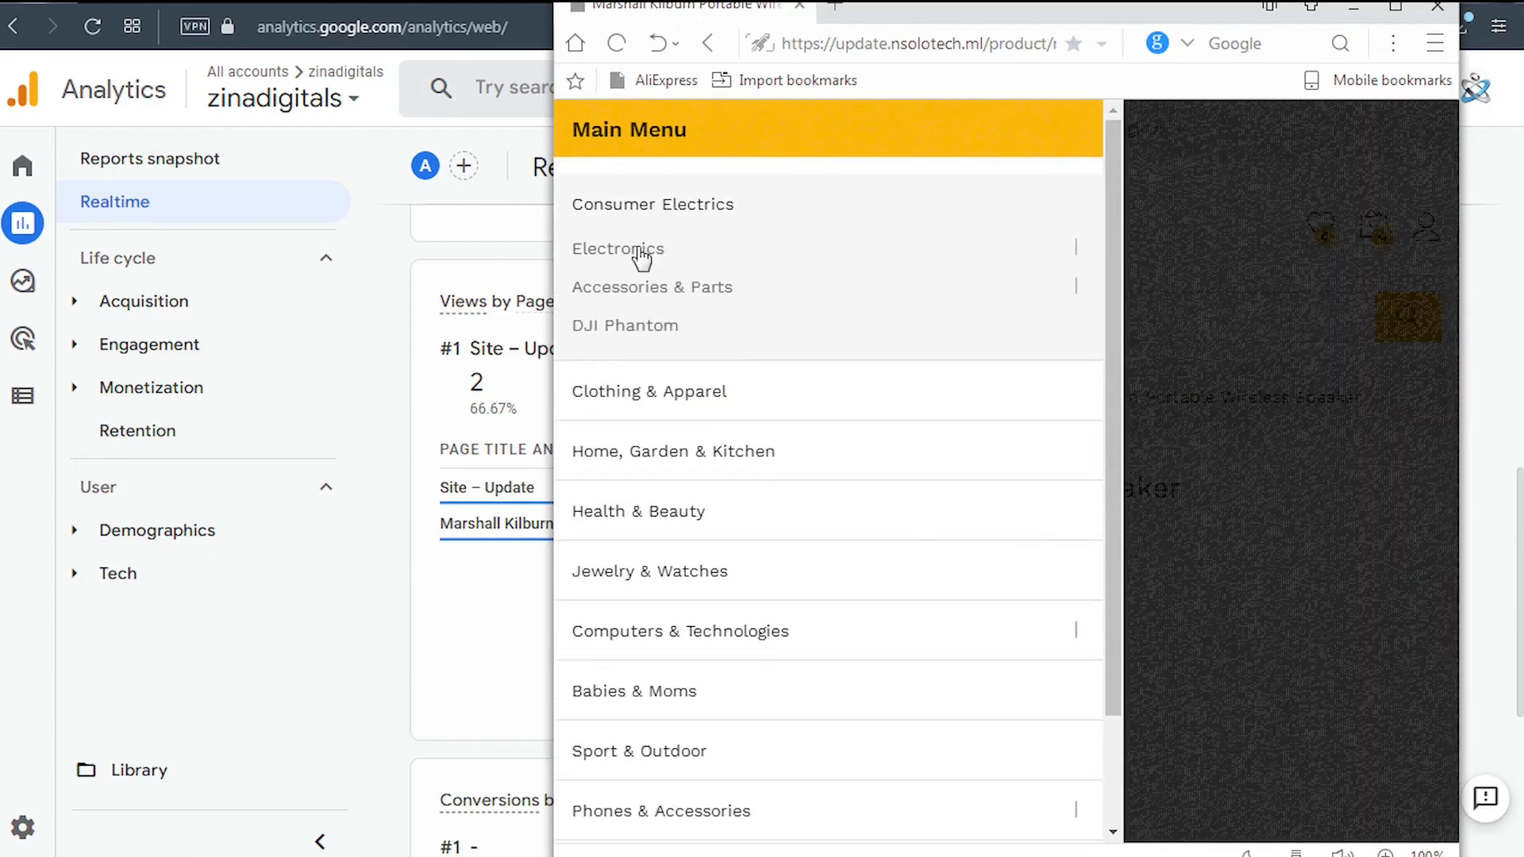
left_click(641, 255)
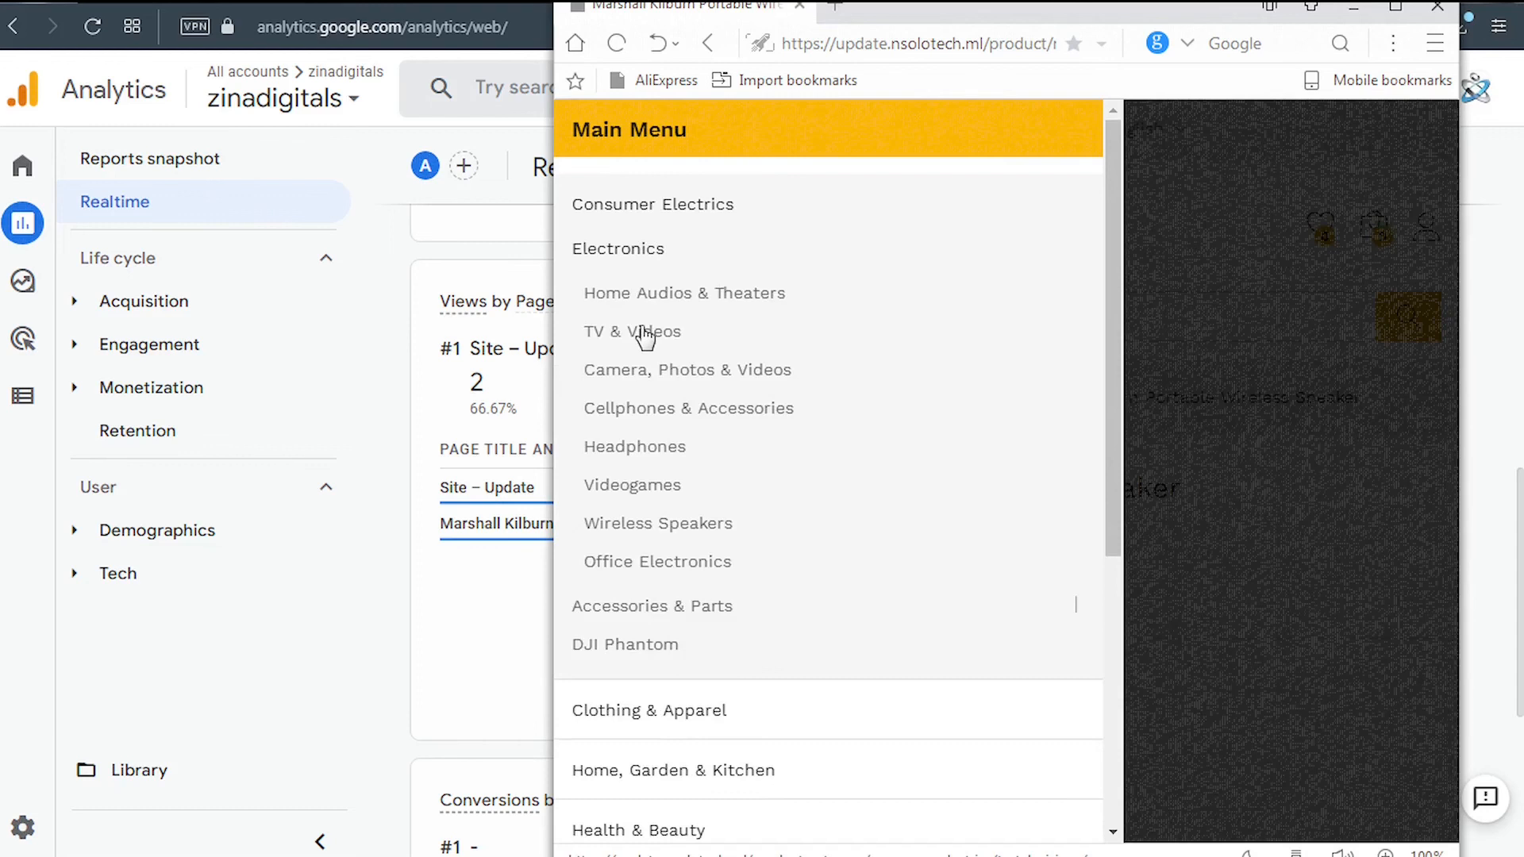
left_click(643, 335)
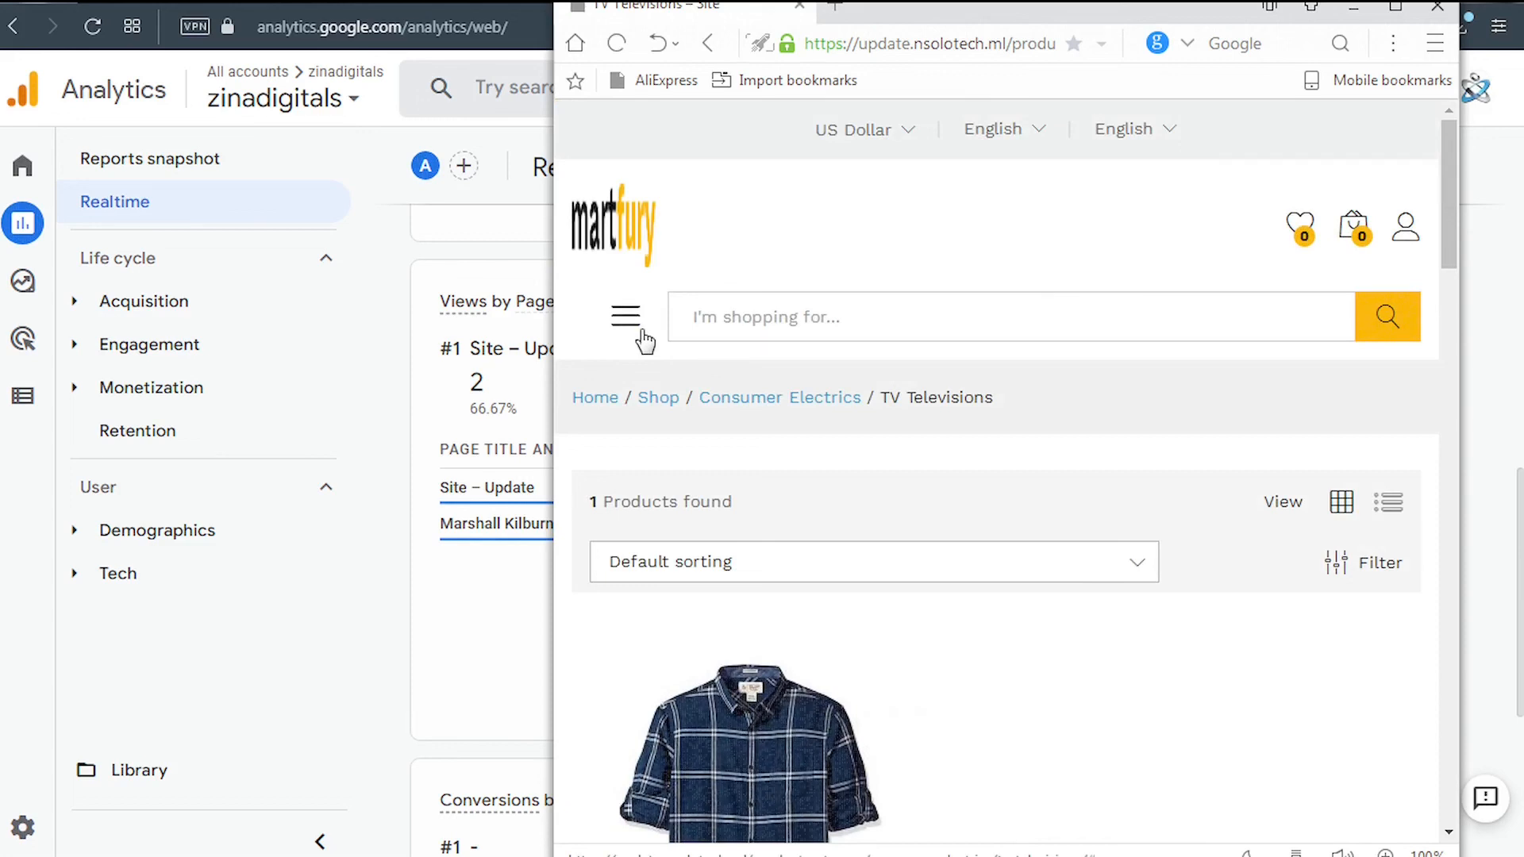
left_click(1355, 14)
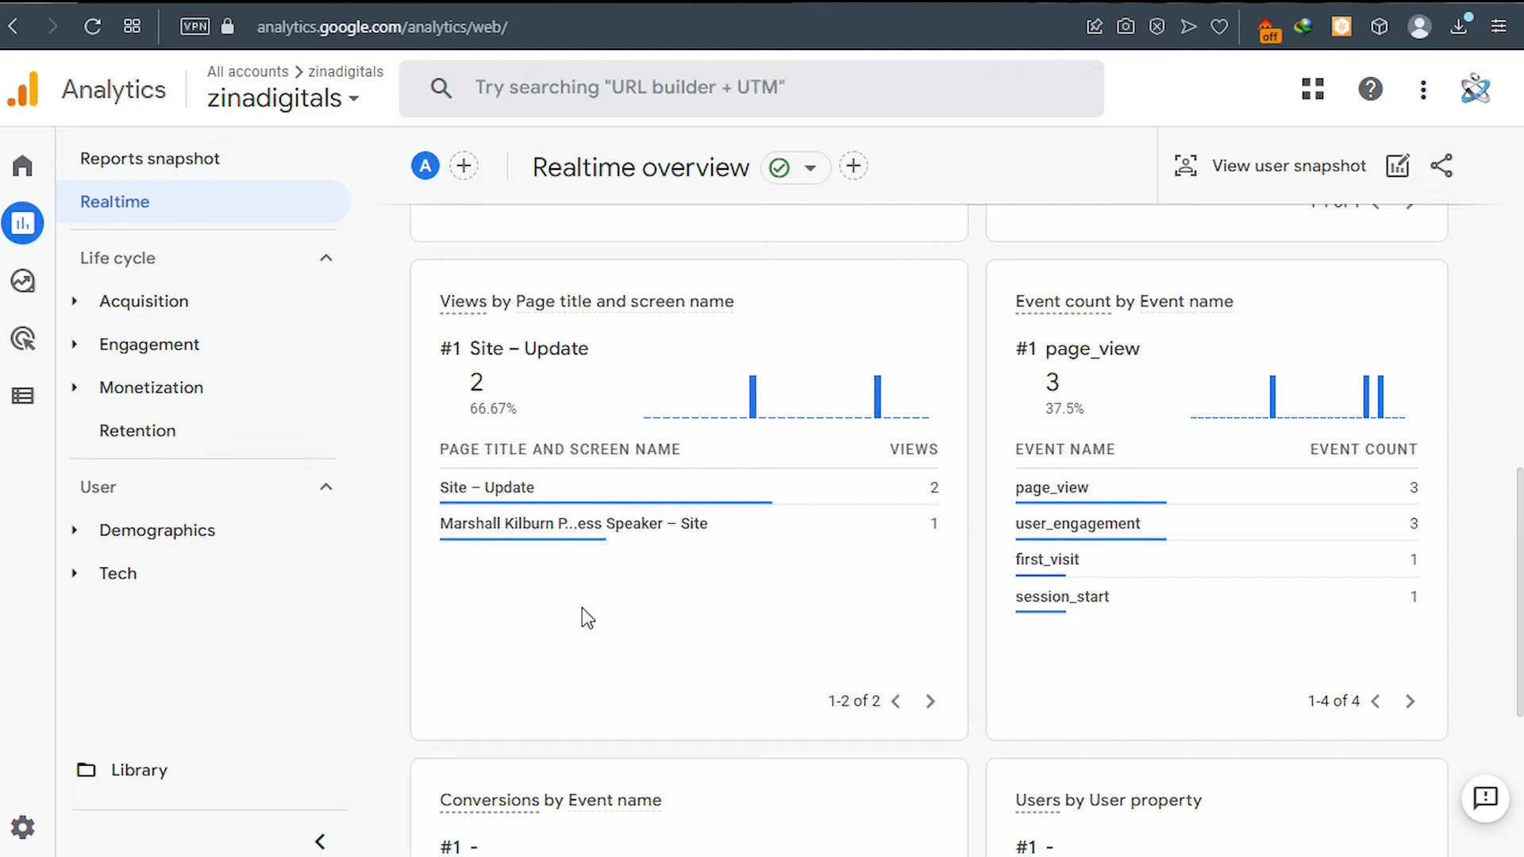
- Review the Realtime overview's location map, audience, page title views and event counts for the visit to the TV Televisions category
scroll(556, 576, "up", 2)
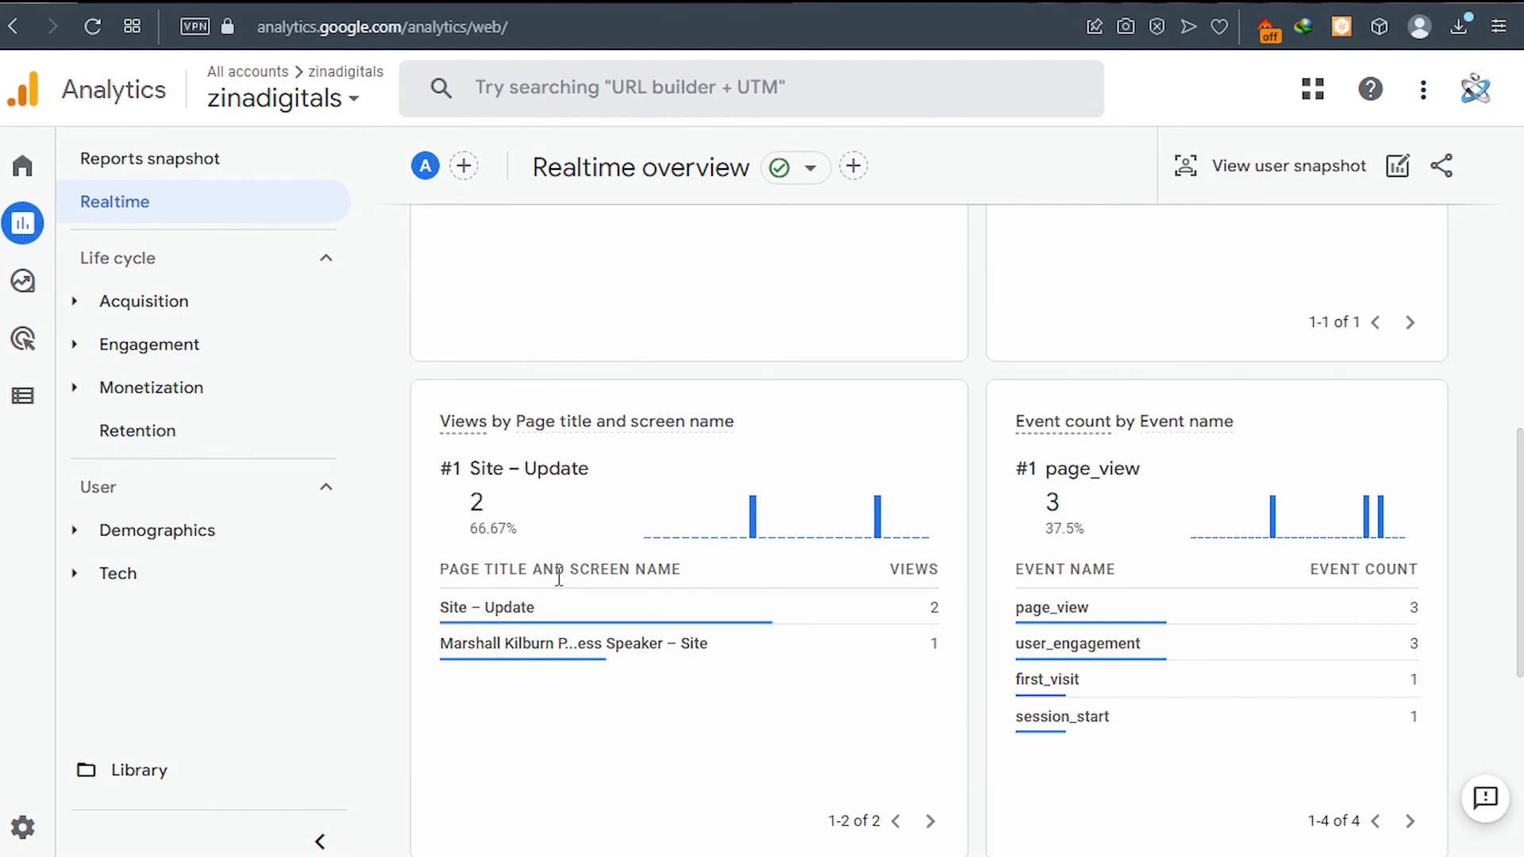
scroll(559, 577, "up", 4)
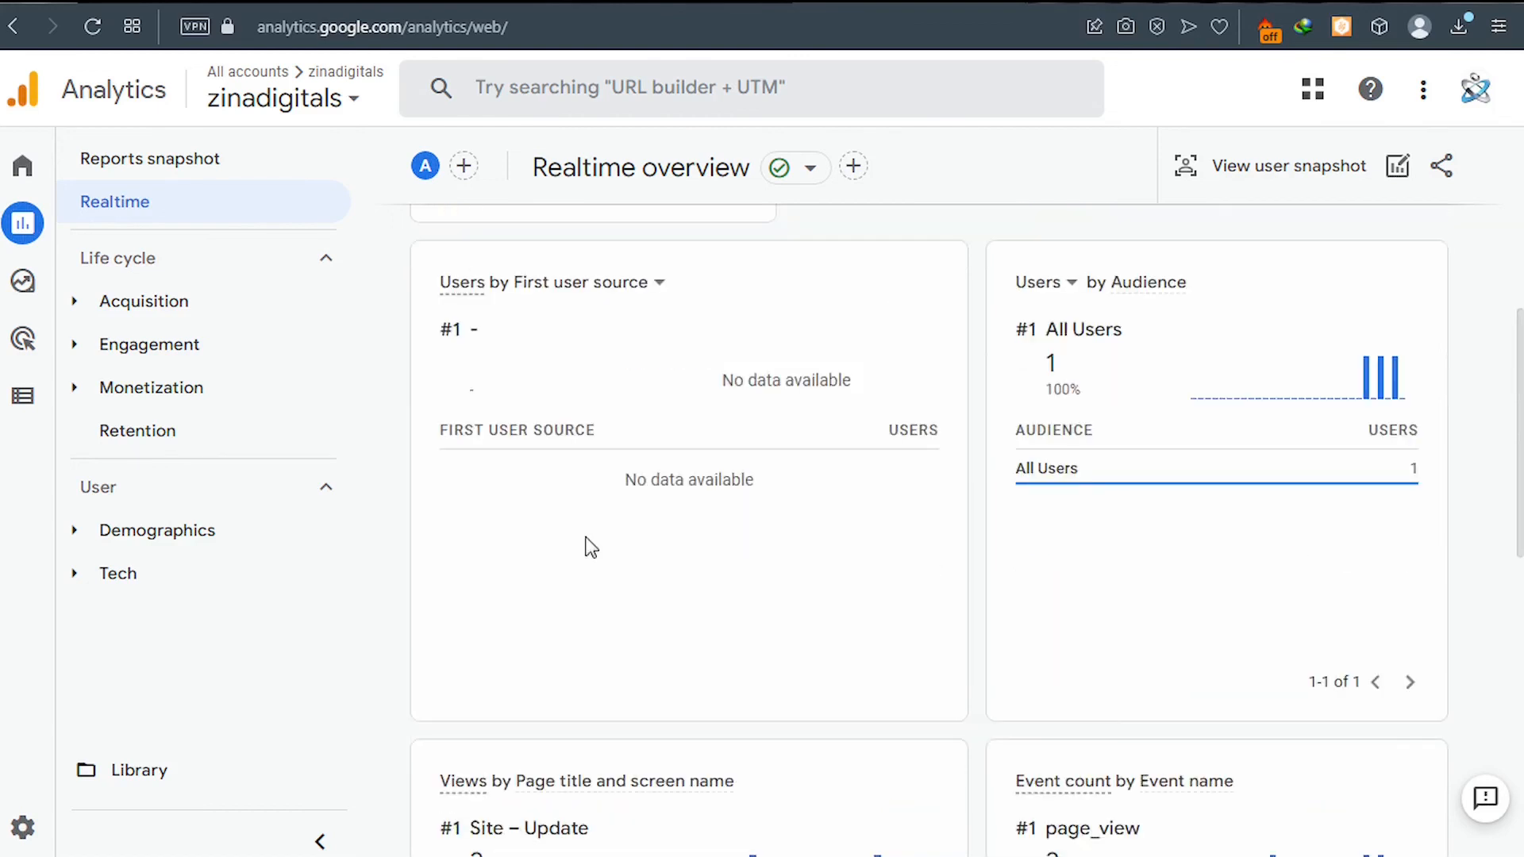
scroll(591, 548, "up", 5)
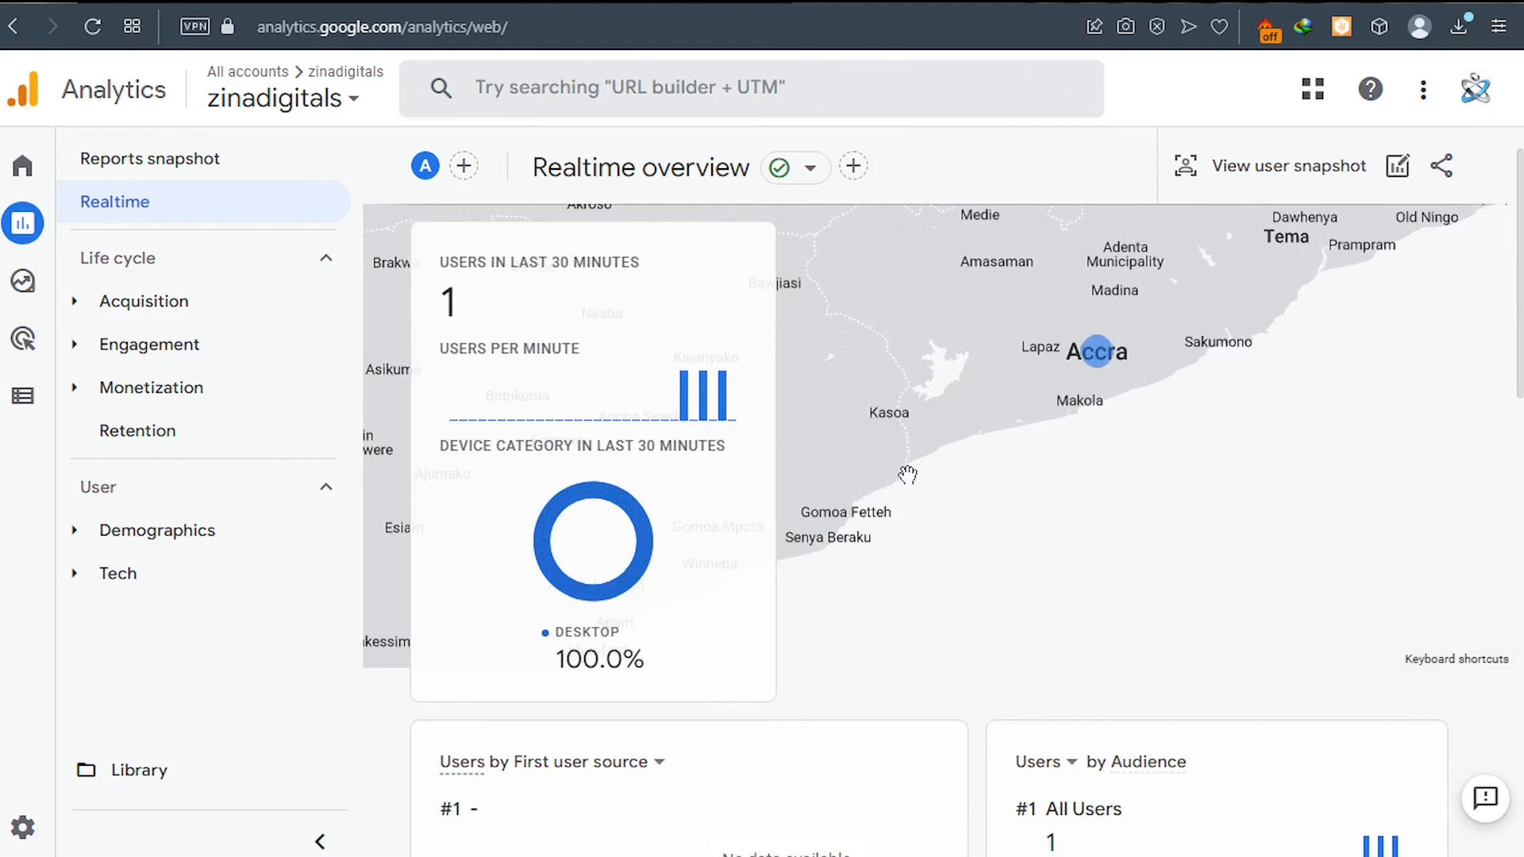
scroll(908, 474, "down", 6)
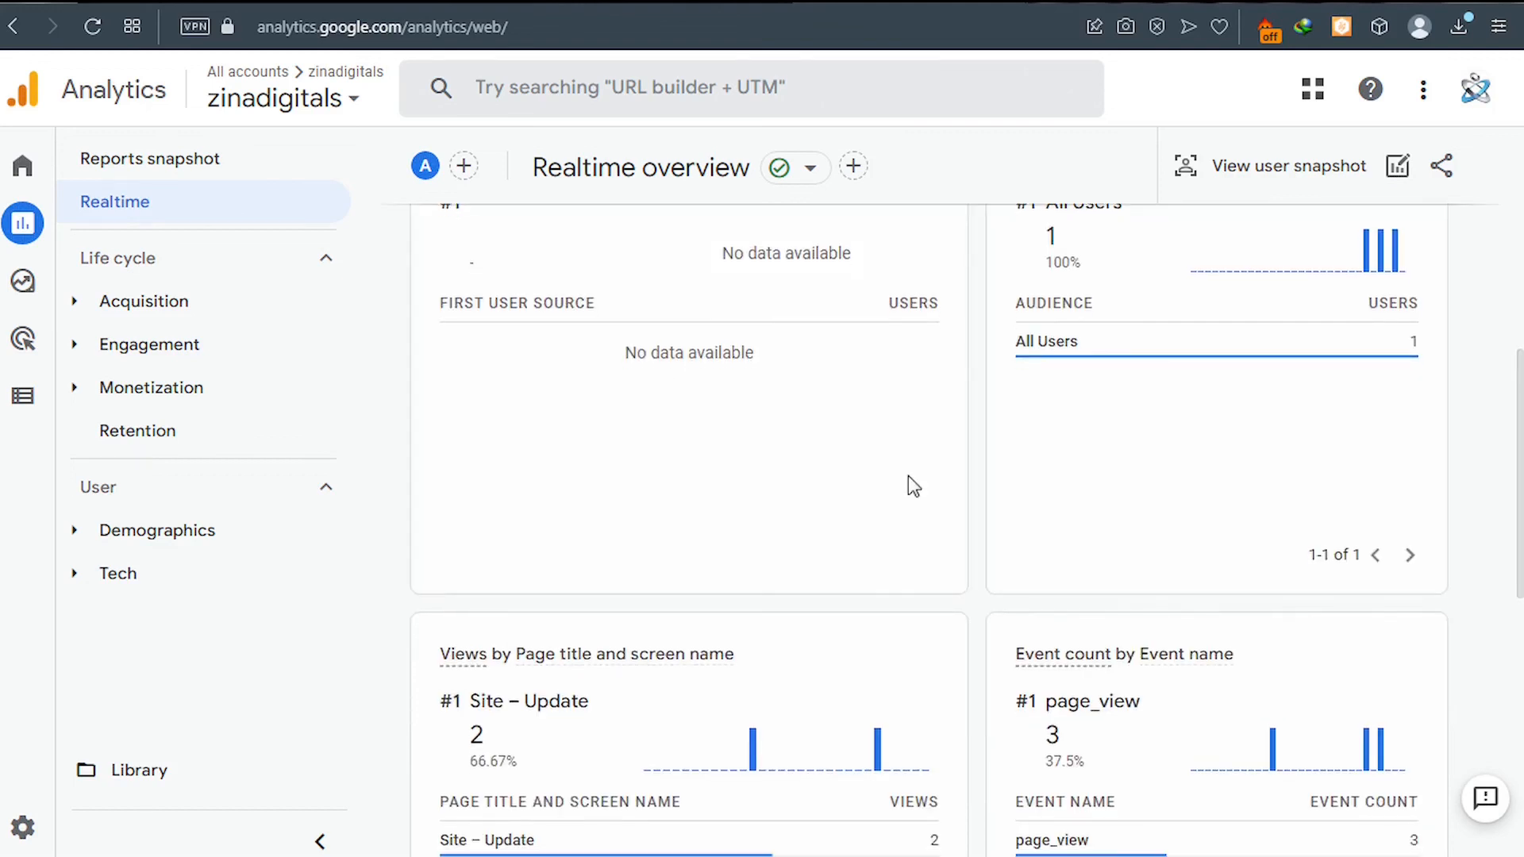
scroll(908, 475, "down", 3)
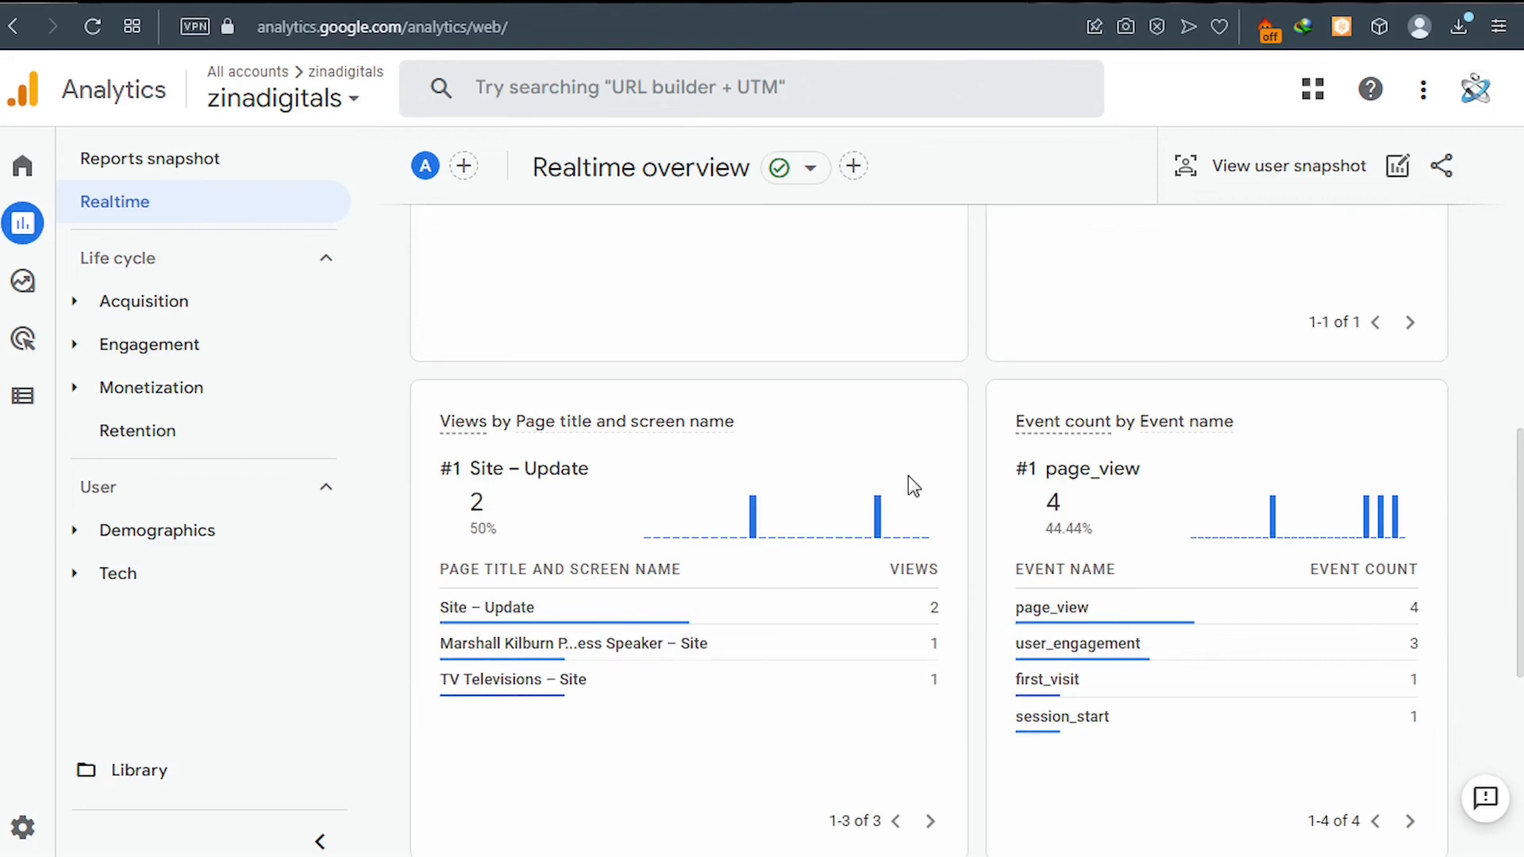
mouse_move(508, 680)
- Check the store's TV Televisions category page, return to Analytics and compare it with the page title views in the Realtime overview
key("alt+Tab")
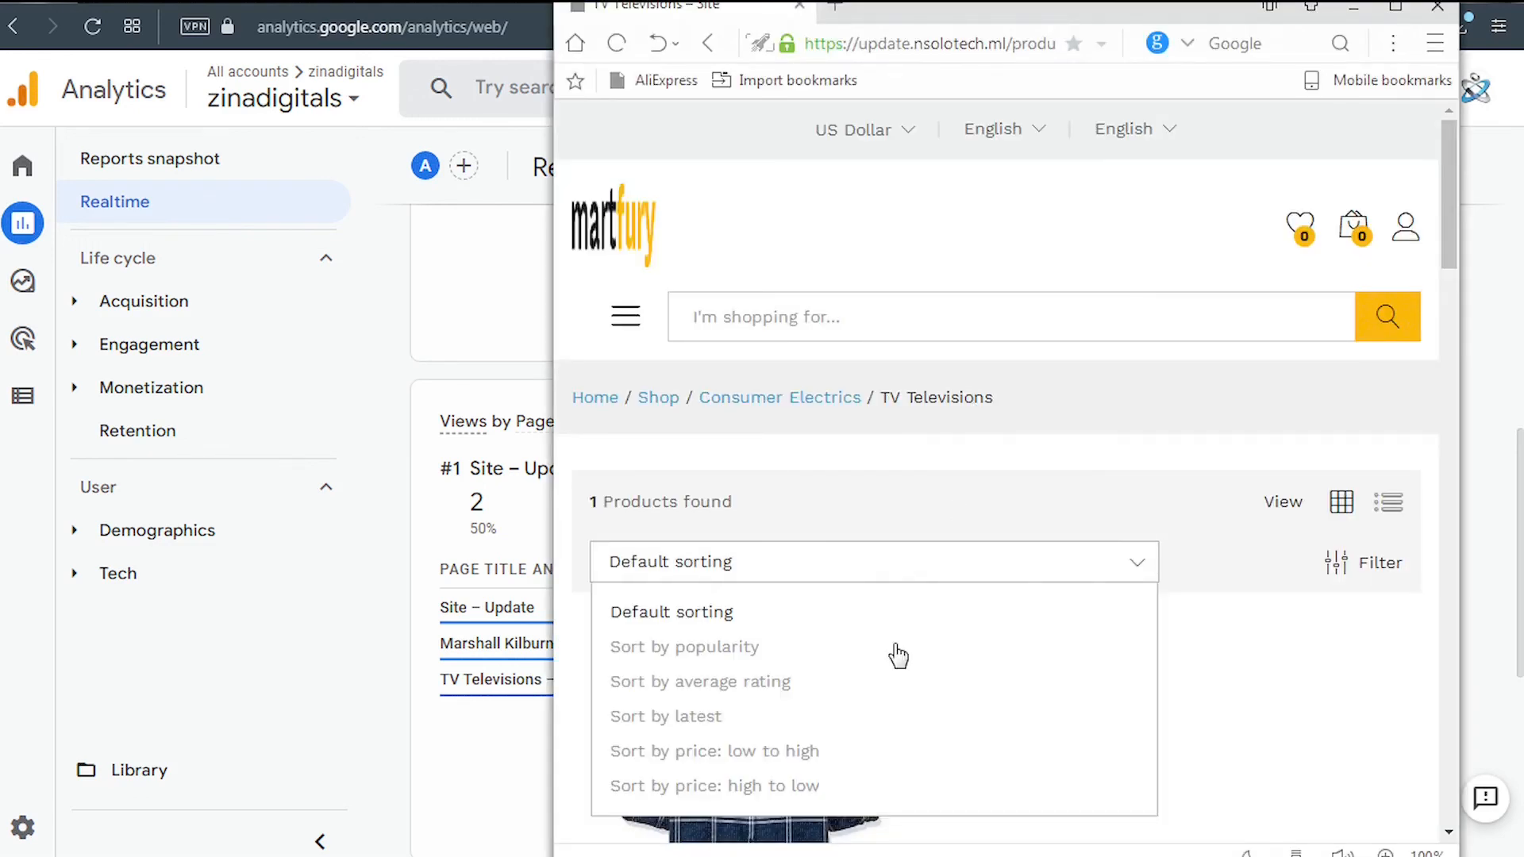
scroll(898, 655, "down", 3)
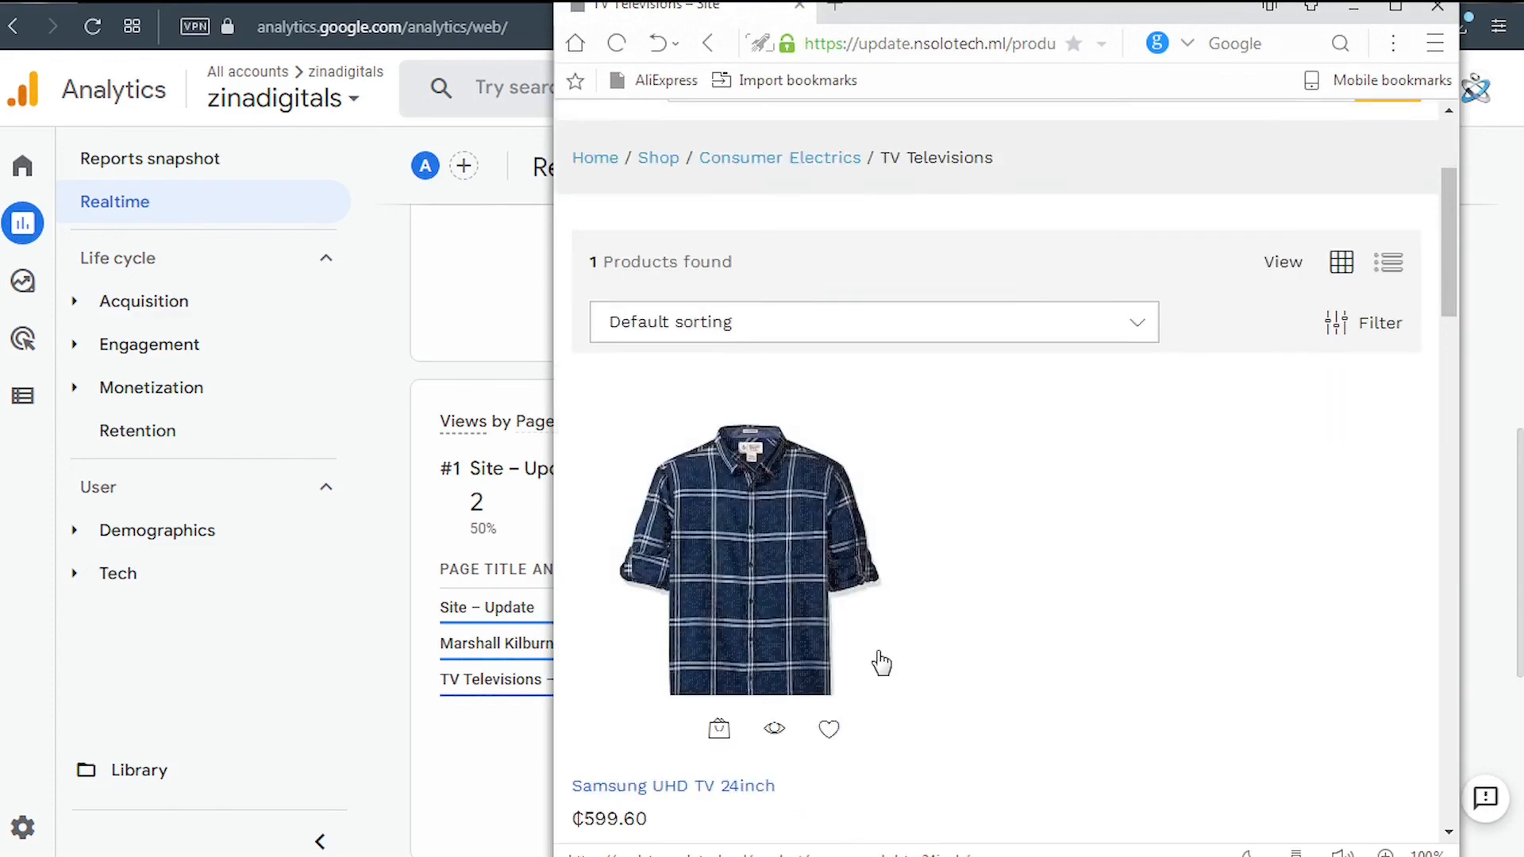
key("alt+Tab")
scroll(674, 665, "down", 2)
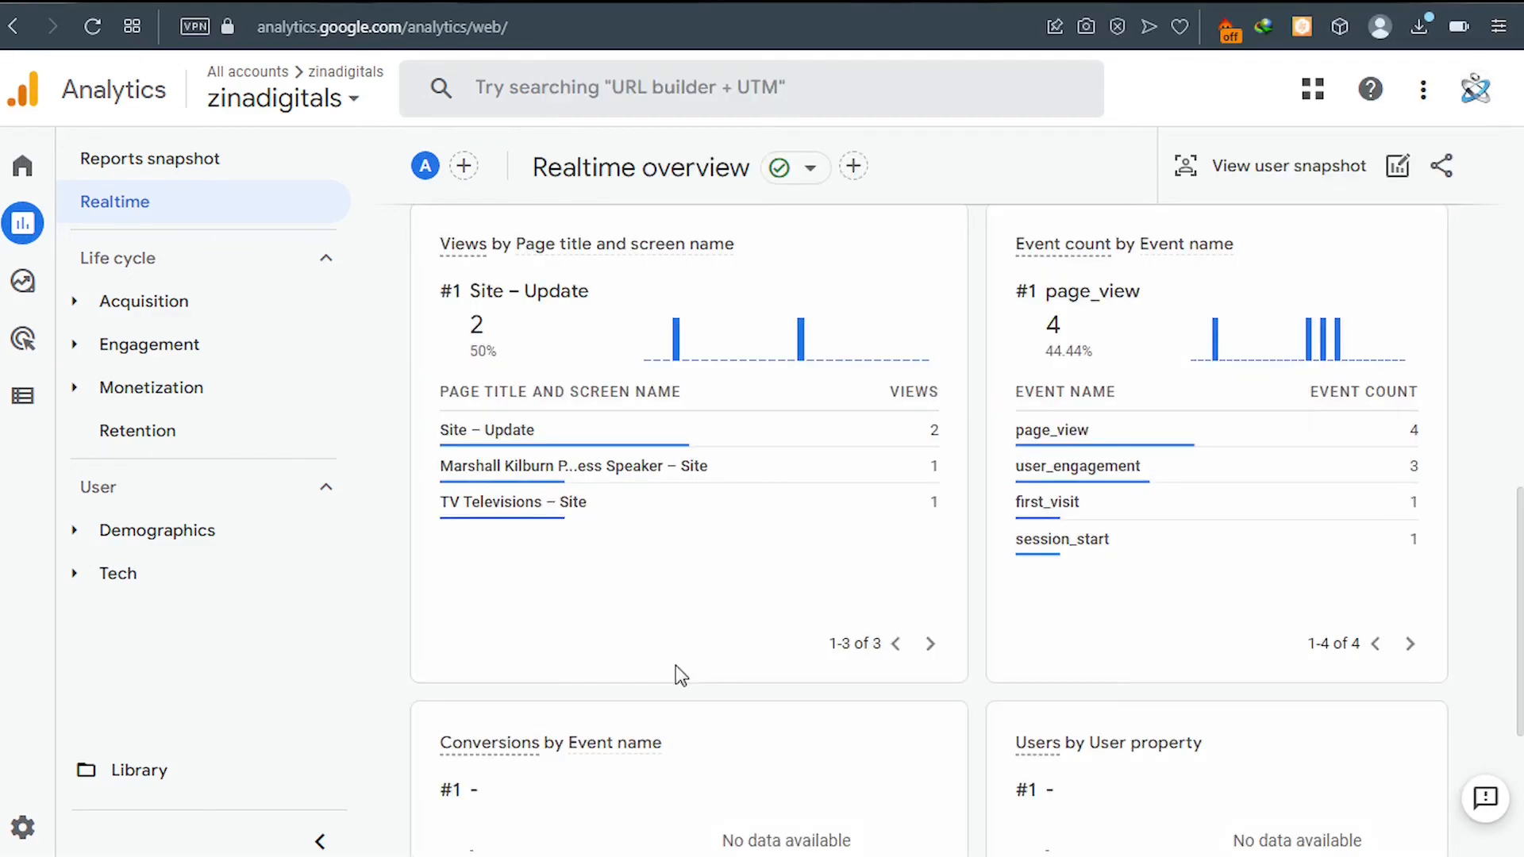